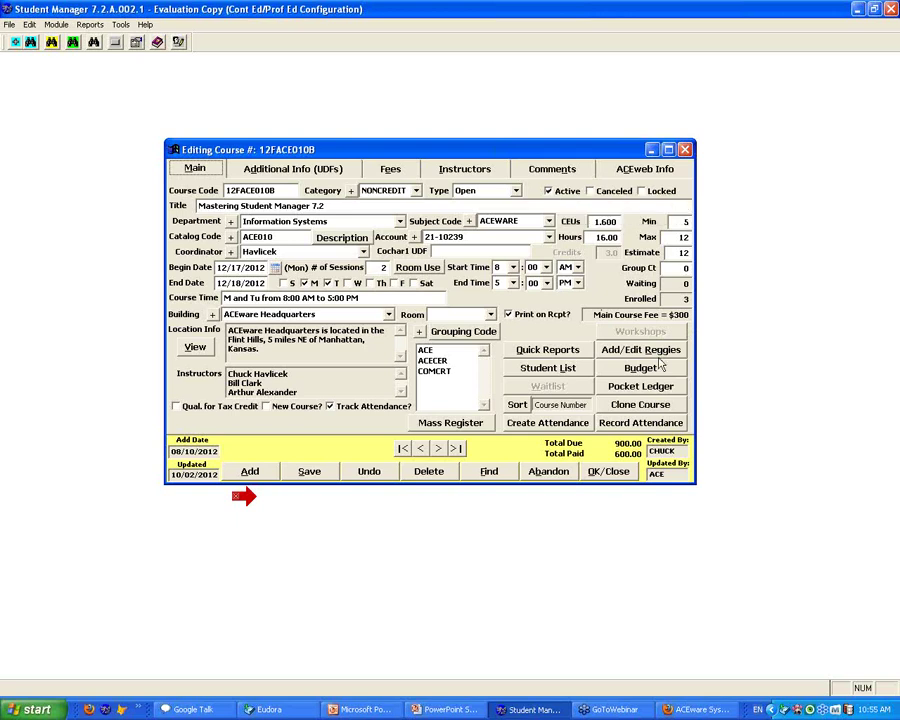
Step: Uncheck Active on the Mastering Student Manager 7.2 course and save it as inactive
{"action": "left_click", "coordinate": [548, 191]}
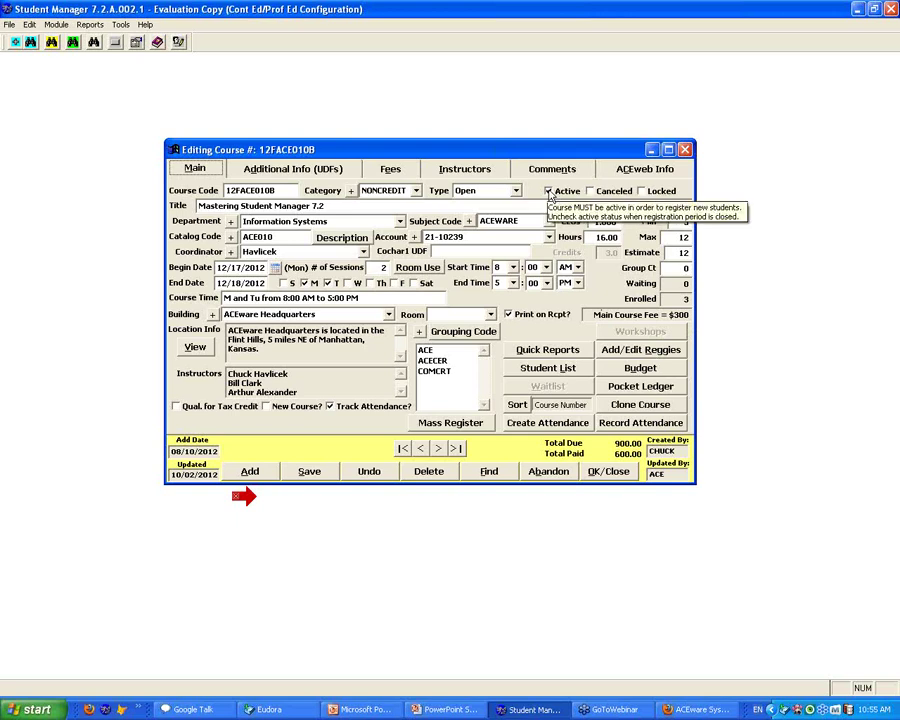
{"action": "left_click", "coordinate": [310, 471]}
{"action": "left_click", "coordinate": [637, 351]}
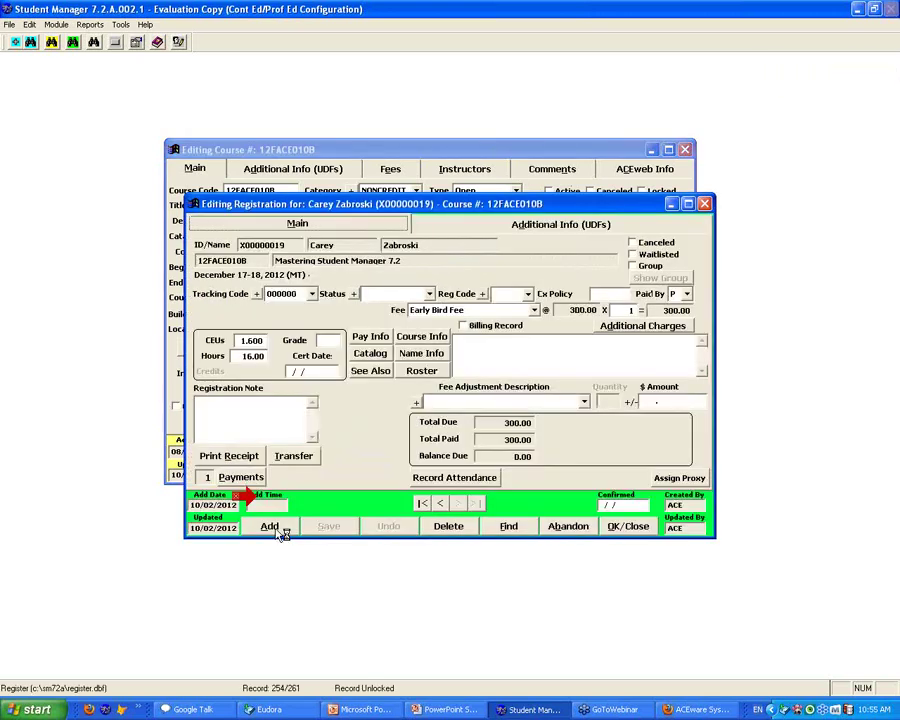
Step: Add a registration for the registrant found with 'RO', accepting the inactive-course warning
{"action": "left_click", "coordinate": [283, 533]}
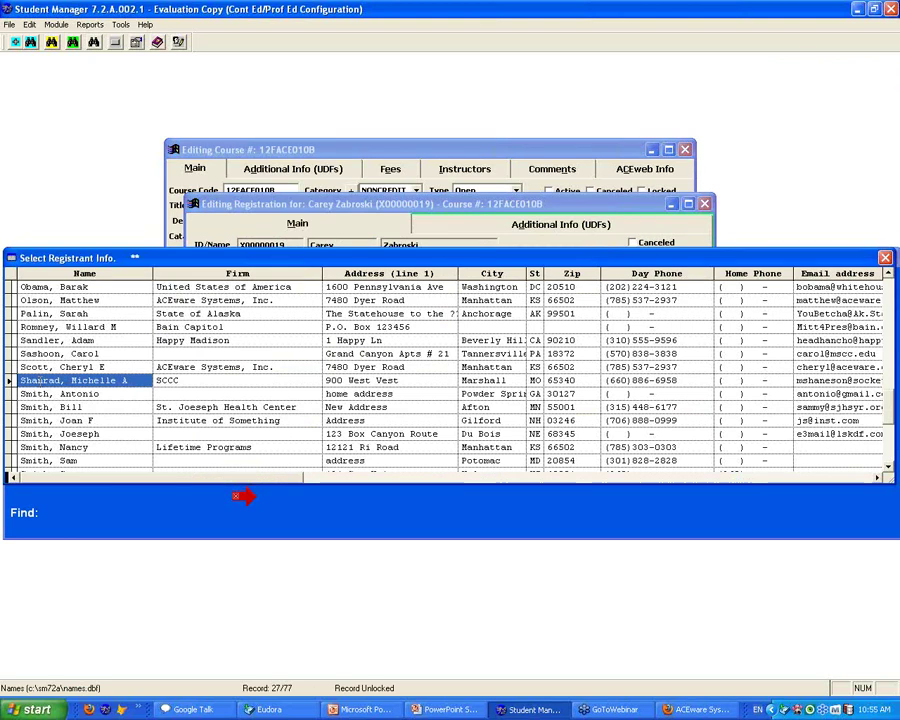
{"action": "type", "text": "RO"}
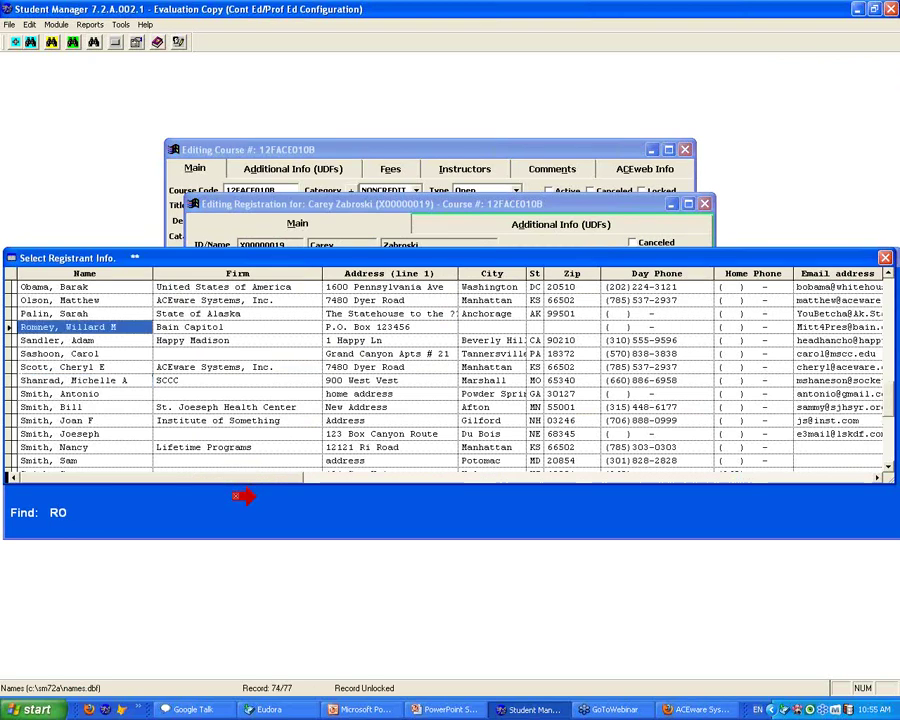
{"action": "key", "text": "Return"}
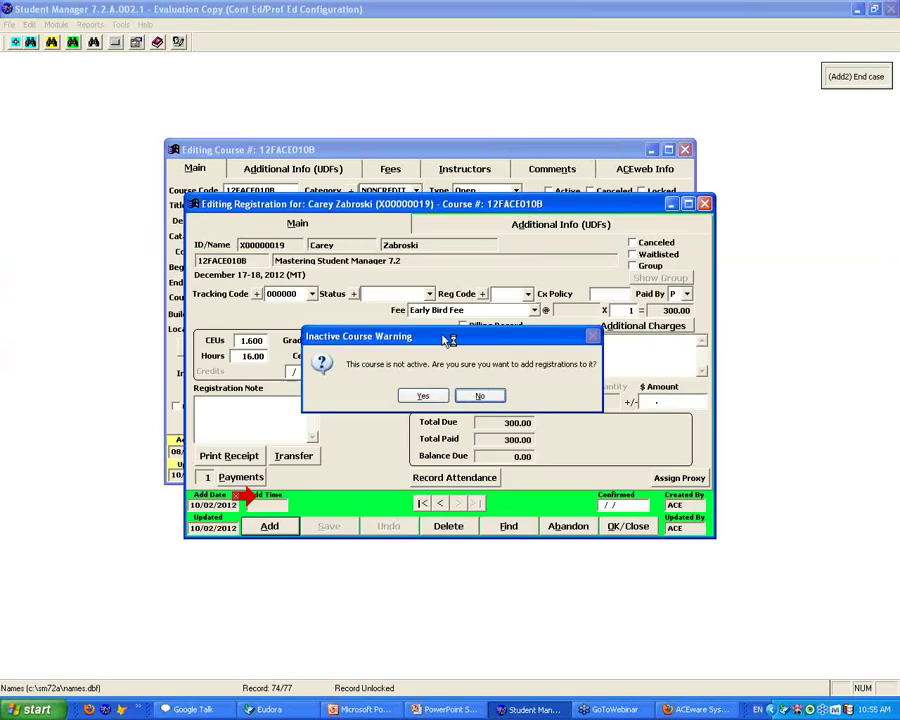
{"action": "left_click_drag", "start_coordinate": [446, 351], "coordinate": [437, 373]}
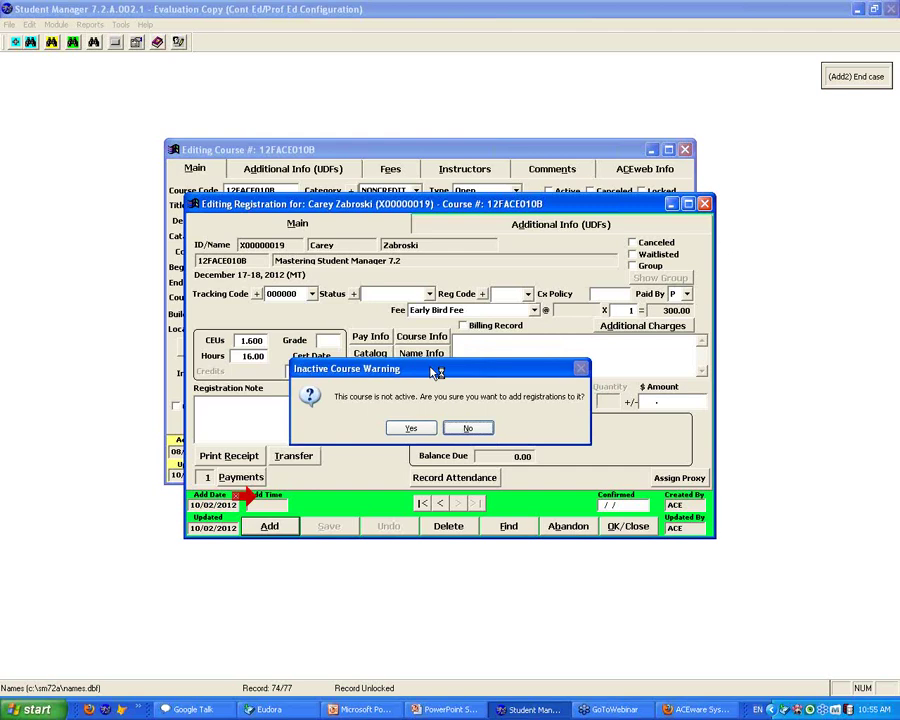
{"action": "left_click", "coordinate": [411, 428]}
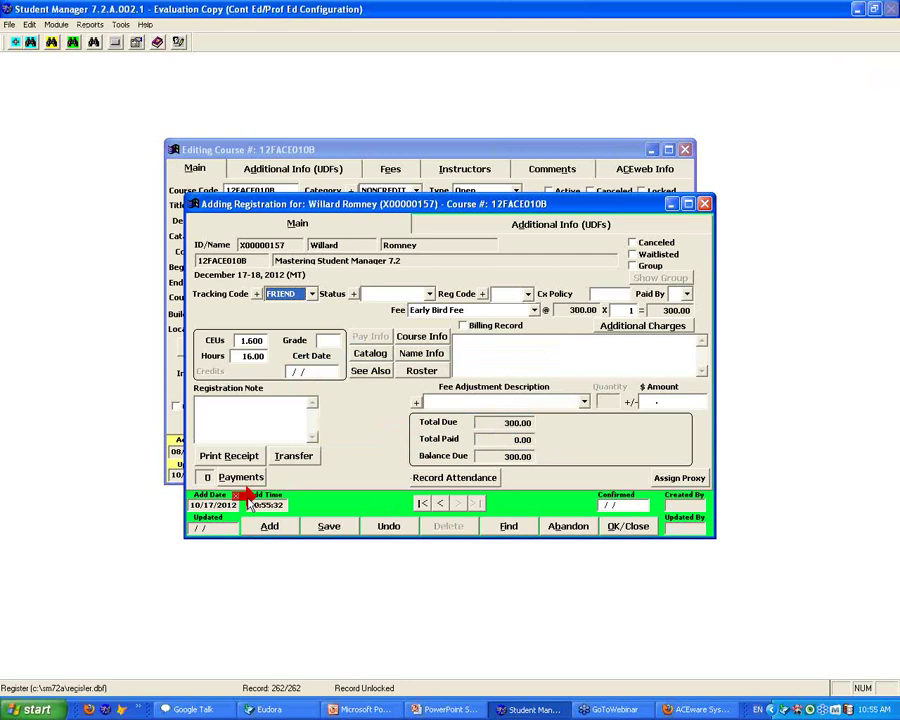
{"action": "left_click", "coordinate": [516, 217]}
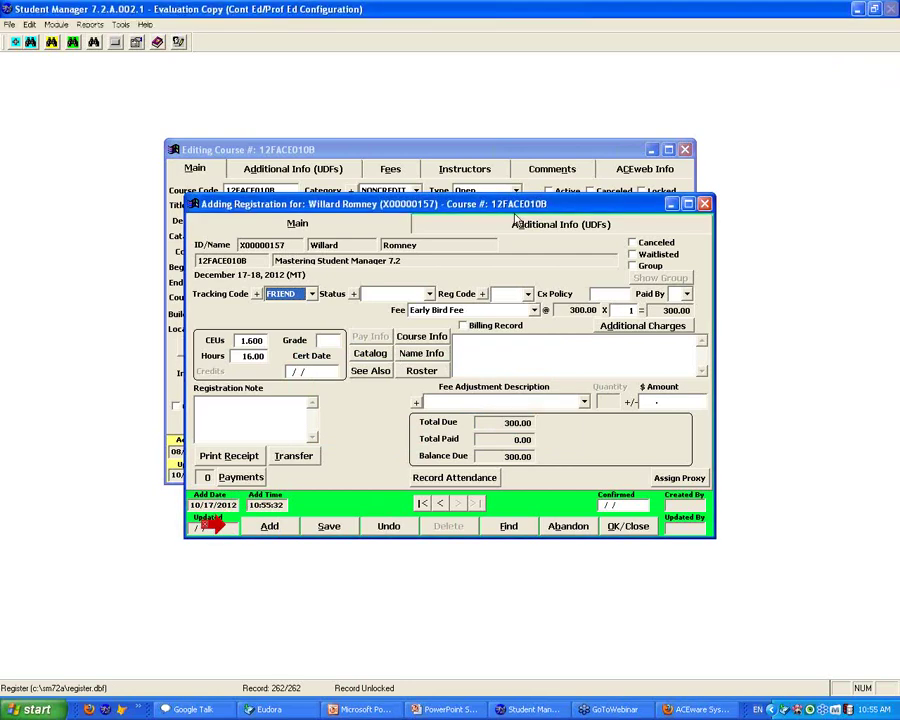
{"action": "left_click_drag", "start_coordinate": [516, 218], "coordinate": [492, 258]}
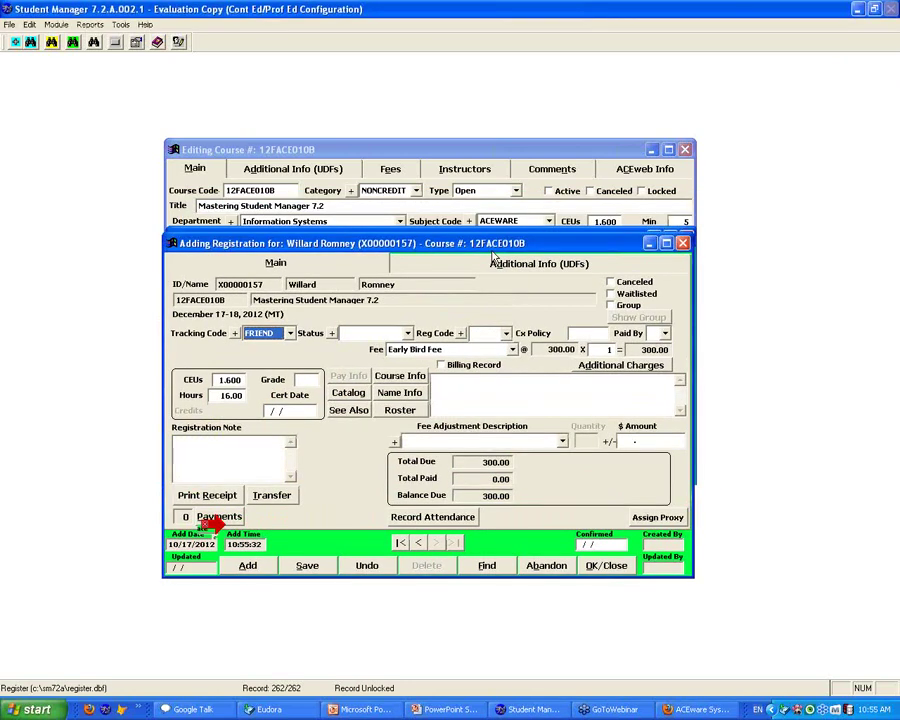
{"action": "left_click_drag", "start_coordinate": [492, 258], "coordinate": [467, 373]}
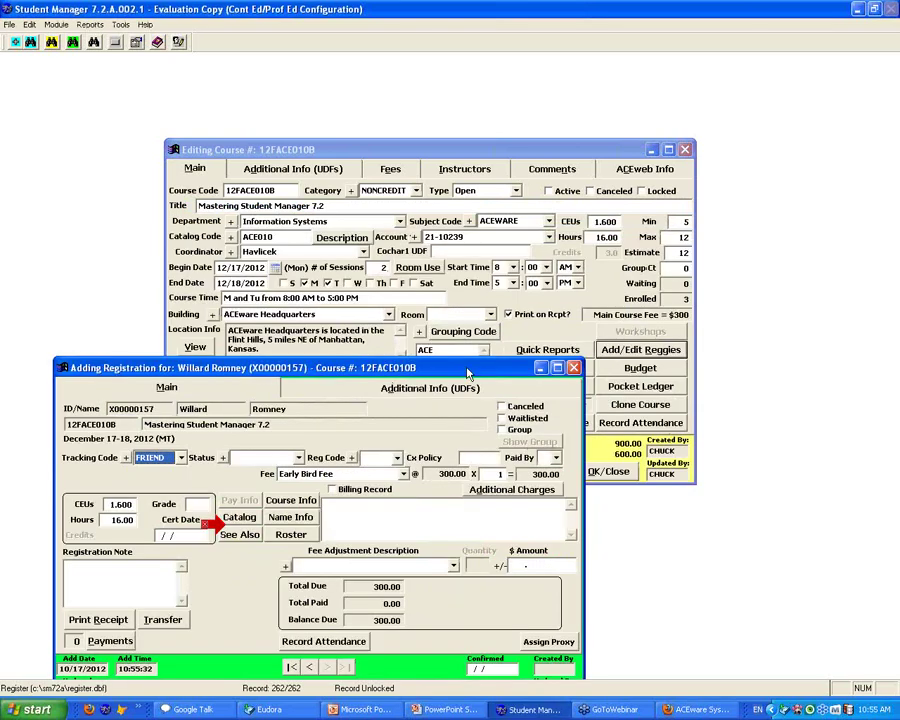
{"action": "left_click_drag", "start_coordinate": [467, 373], "coordinate": [473, 371]}
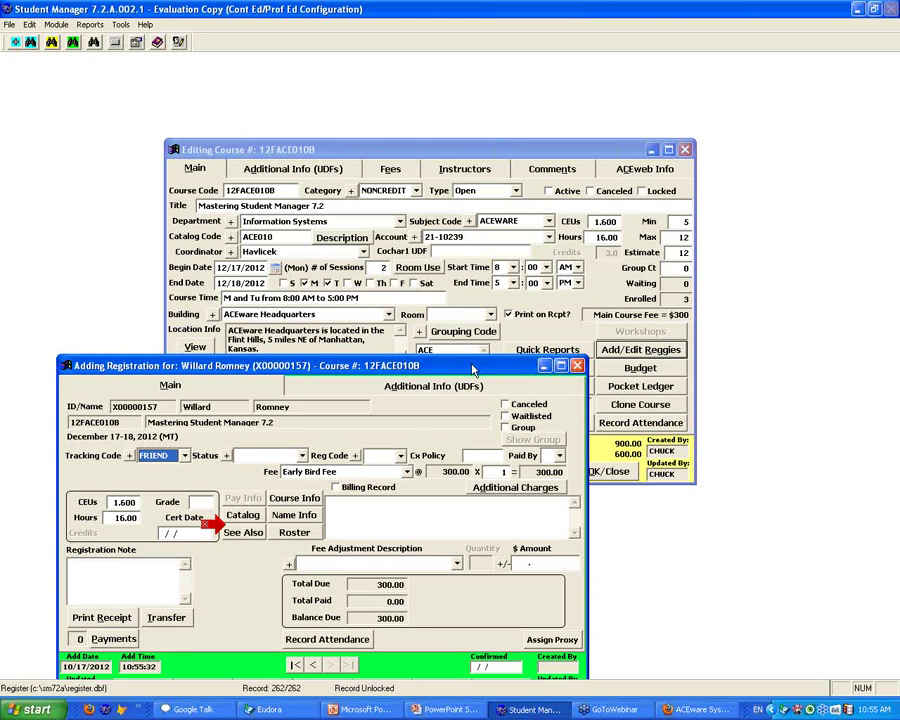
{"action": "left_click_drag", "start_coordinate": [473, 371], "coordinate": [491, 314]}
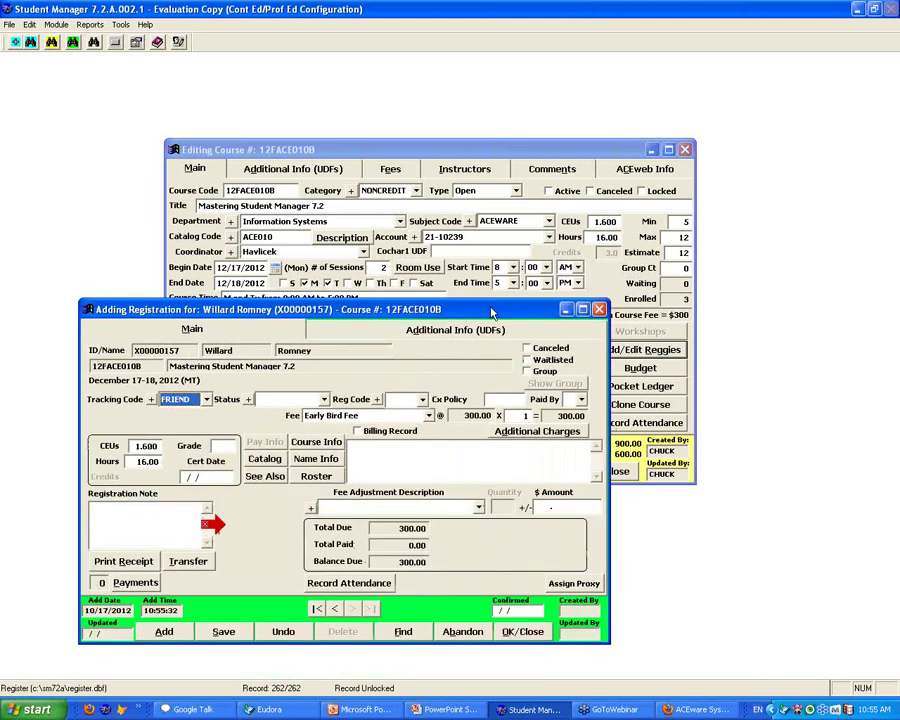
{"action": "left_click_drag", "start_coordinate": [491, 314], "coordinate": [474, 220]}
{"action": "left_click", "coordinate": [150, 539]}
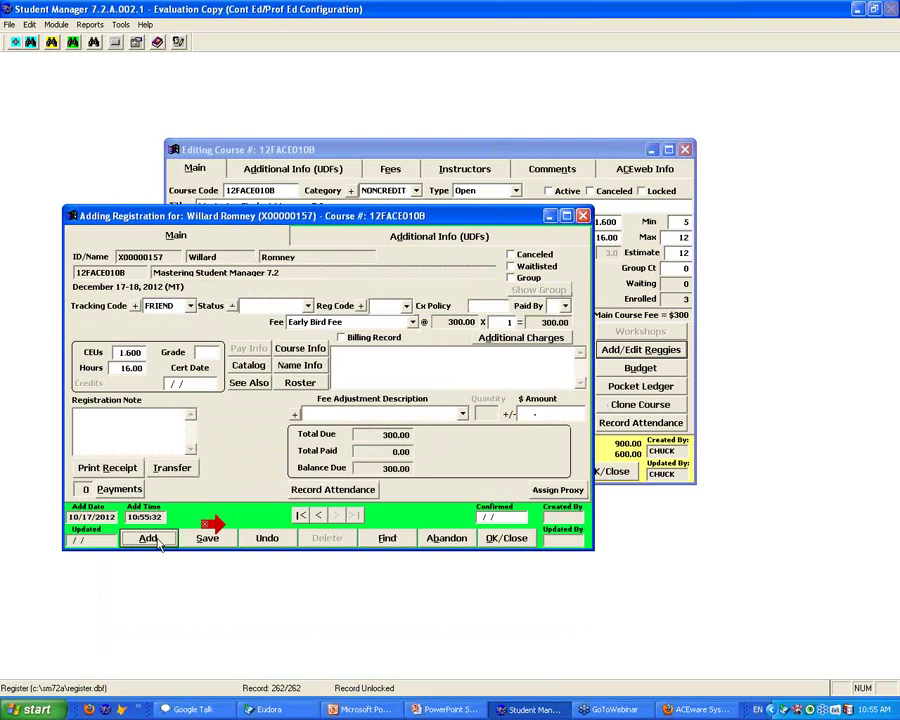
Step: Register the next found registrant and group it with the previous registration, giving a 600.00 group total
{"action": "left_click", "coordinate": [150, 539]}
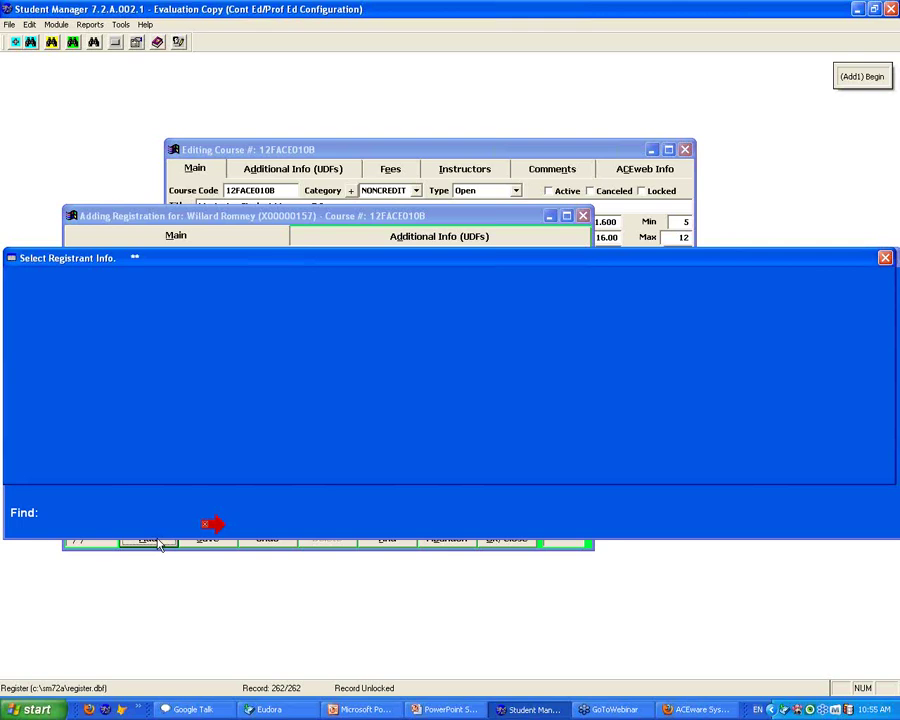
{"action": "key", "text": "Return"}
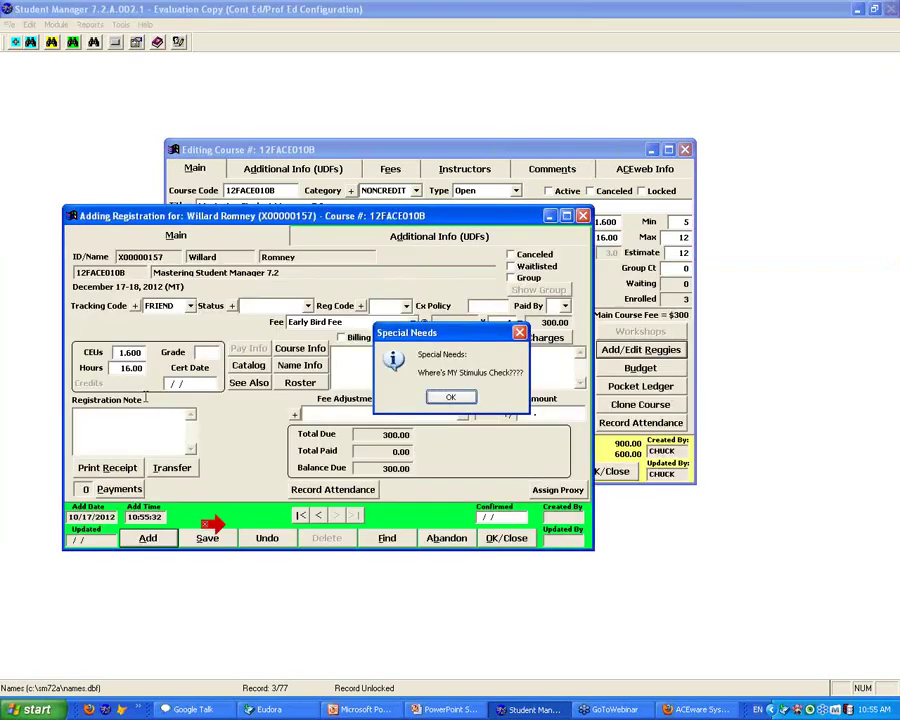
{"action": "left_click", "coordinate": [432, 397]}
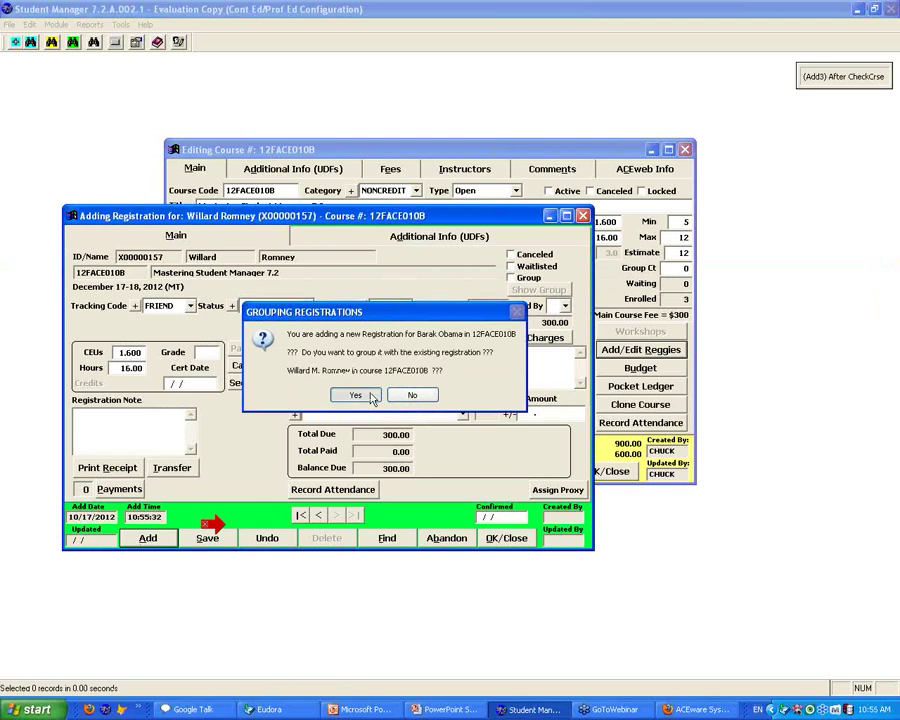
{"action": "left_click", "coordinate": [356, 395]}
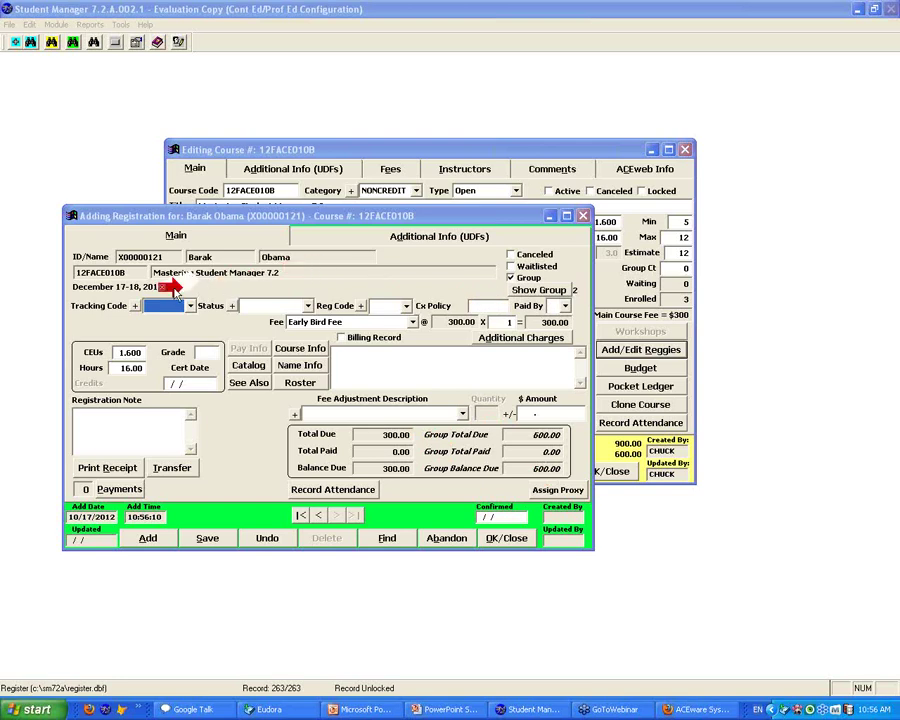
Step: Register BUSH as the third grouped registrant in the inactive course and review the group listing
{"action": "left_click", "coordinate": [156, 545]}
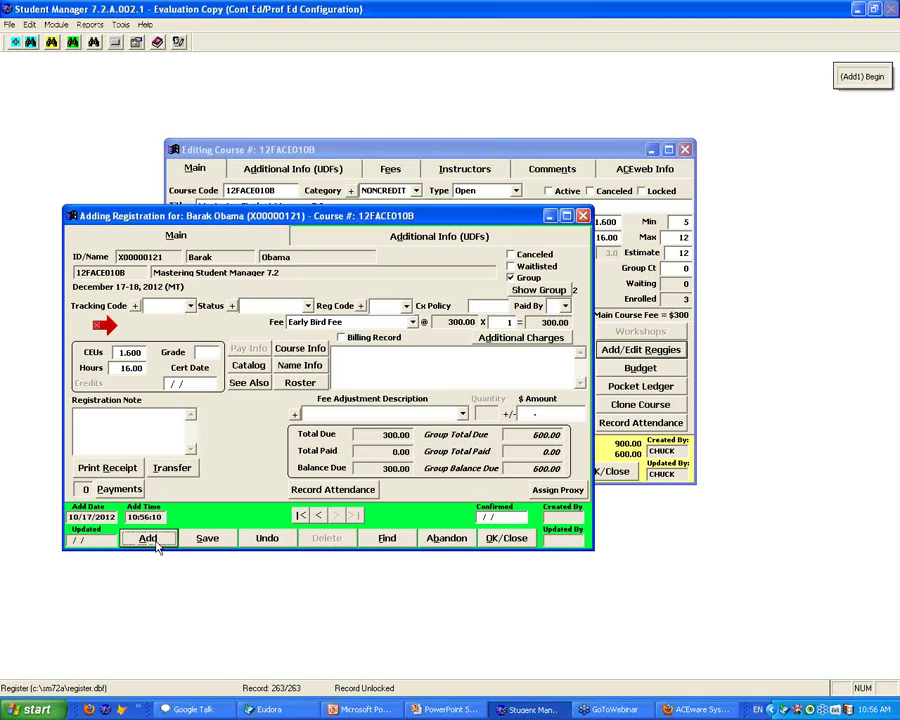
{"action": "type", "text": "B"}
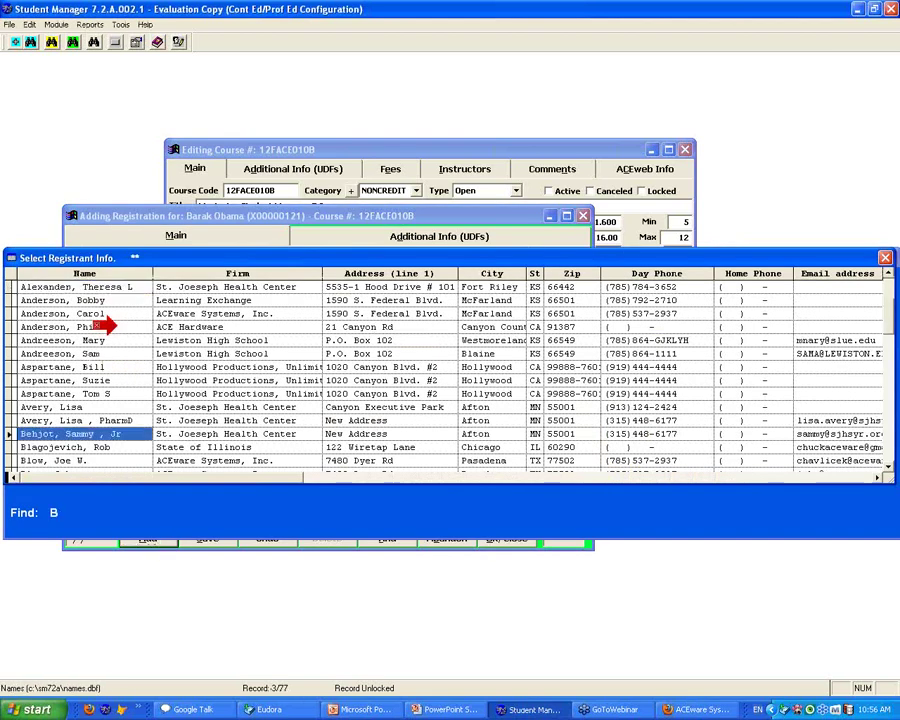
{"action": "type", "text": "USH"}
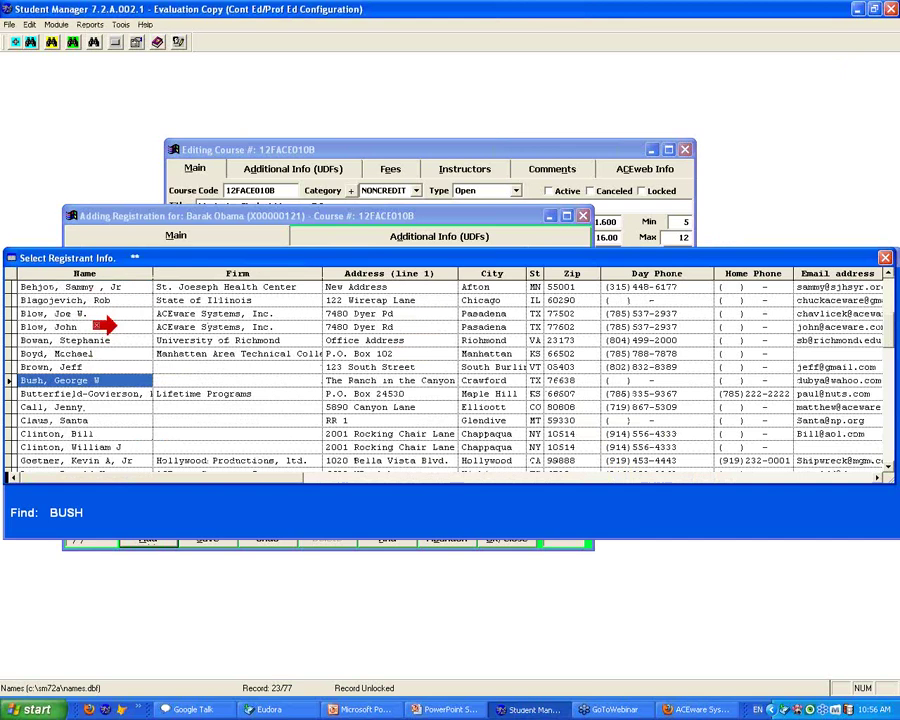
{"action": "key", "text": "Return"}
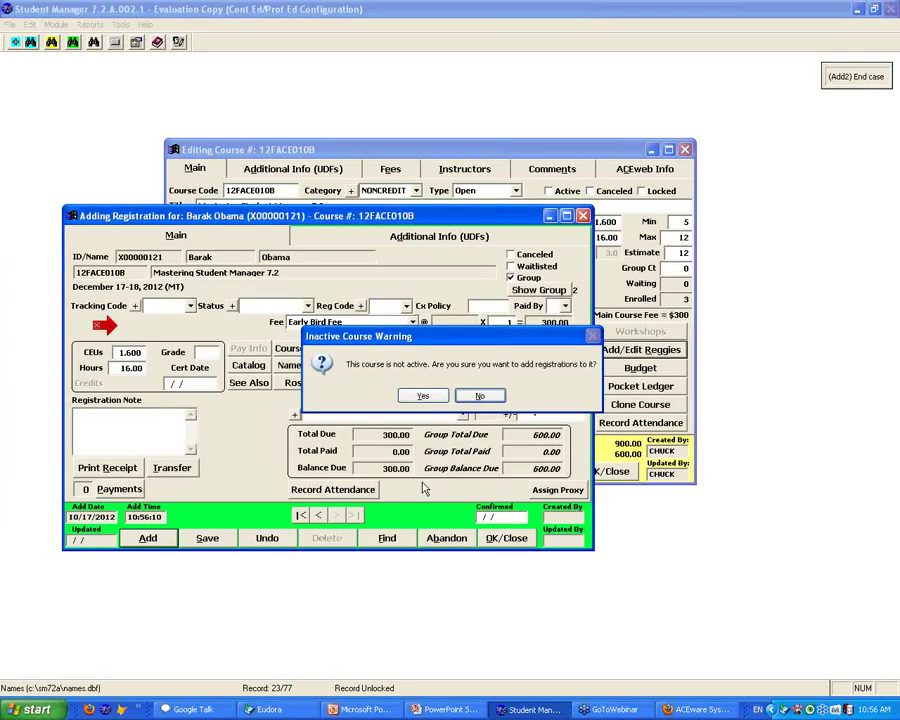
{"action": "left_click", "coordinate": [423, 396]}
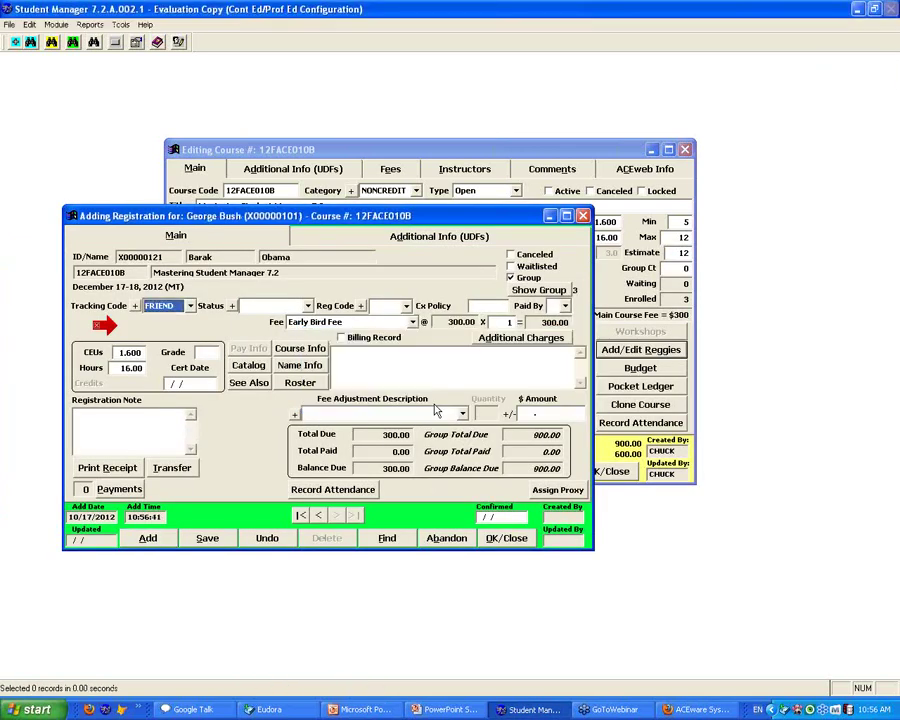
{"action": "left_click", "coordinate": [539, 291]}
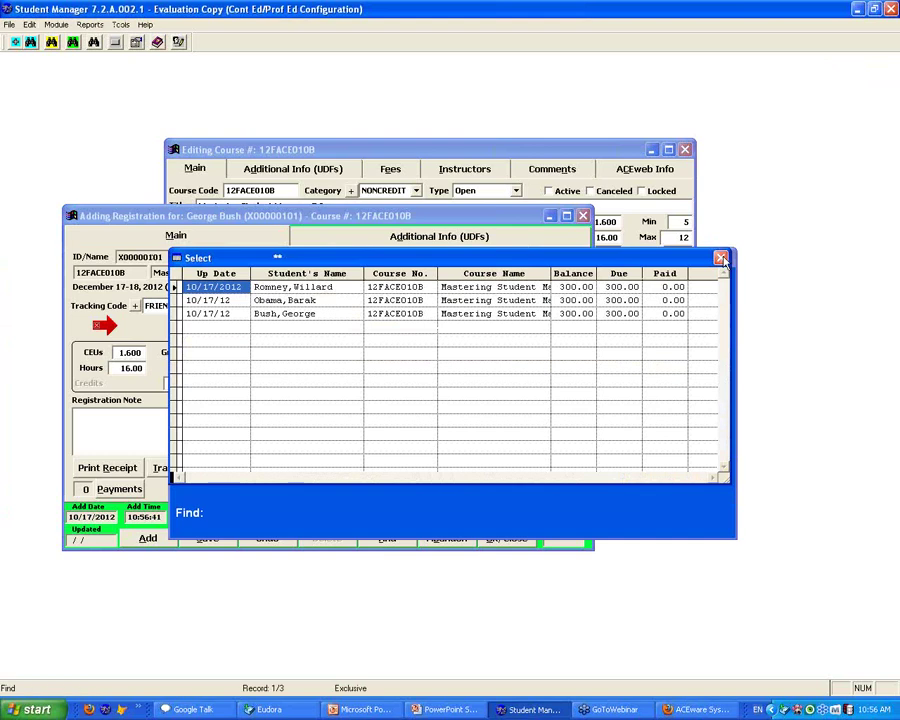
{"action": "left_click", "coordinate": [721, 259]}
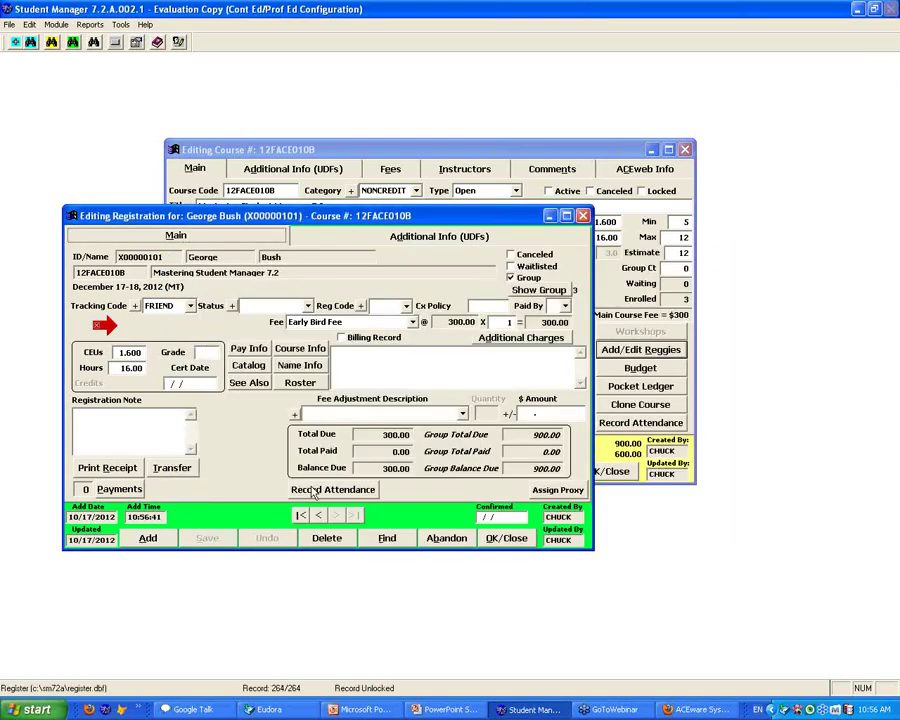
Step: Start a VISA payment of 900.00 on the registration and position the Adding Payments window
{"action": "left_click", "coordinate": [119, 489]}
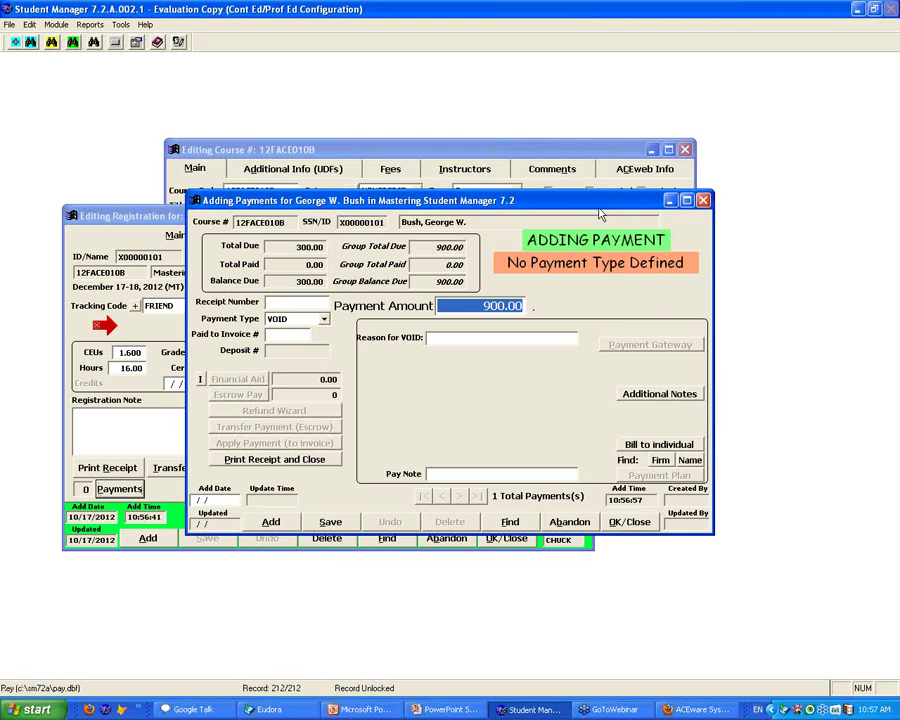
{"action": "left_click_drag", "start_coordinate": [598, 209], "coordinate": [598, 207]}
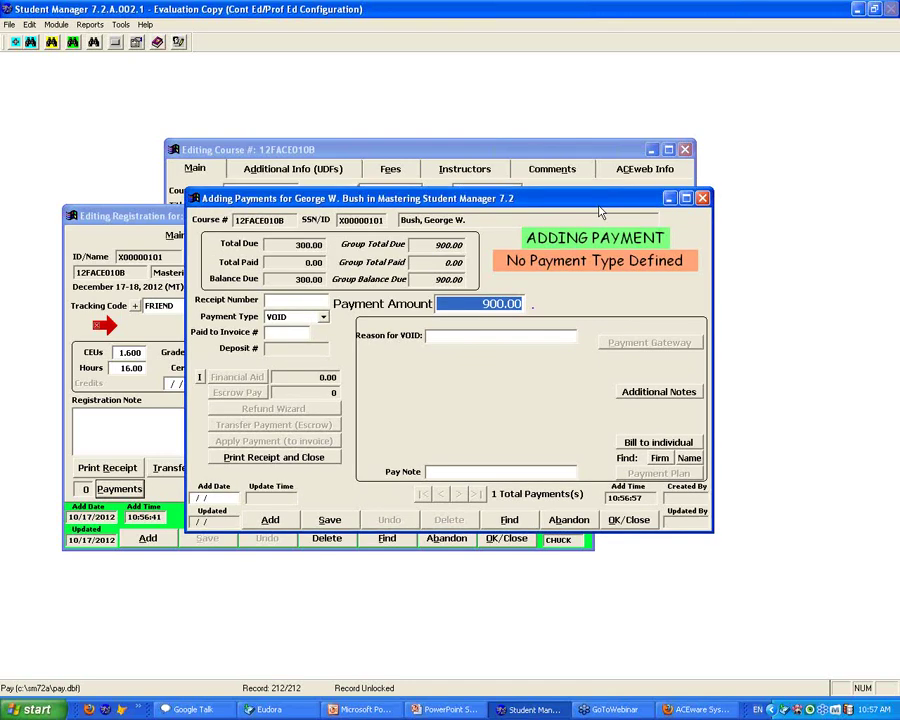
{"action": "left_click_drag", "start_coordinate": [599, 209], "coordinate": [596, 307]}
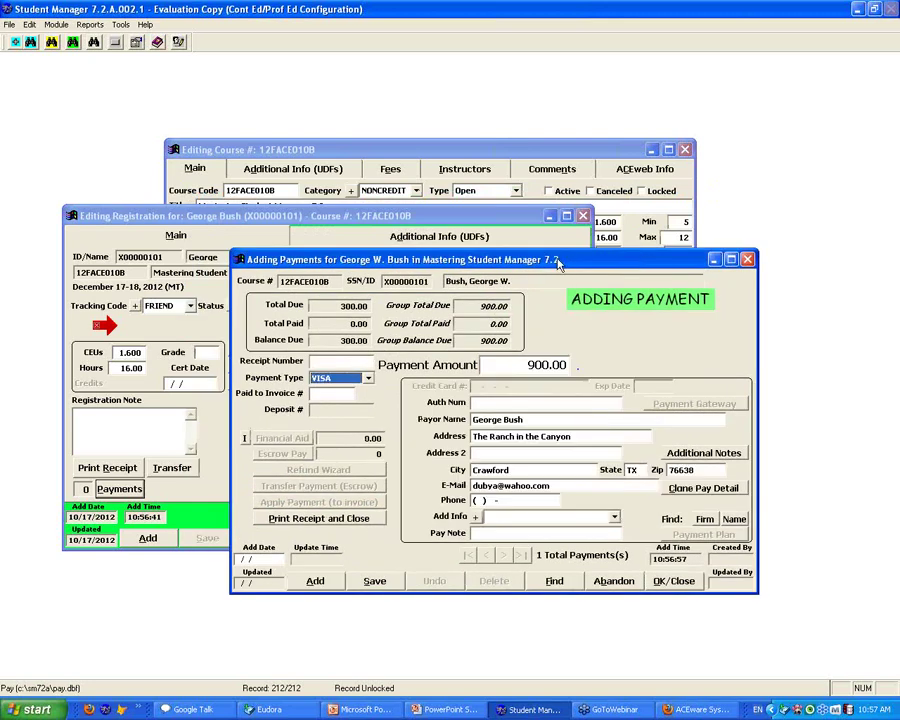
{"action": "left_click_drag", "start_coordinate": [559, 262], "coordinate": [590, 245]}
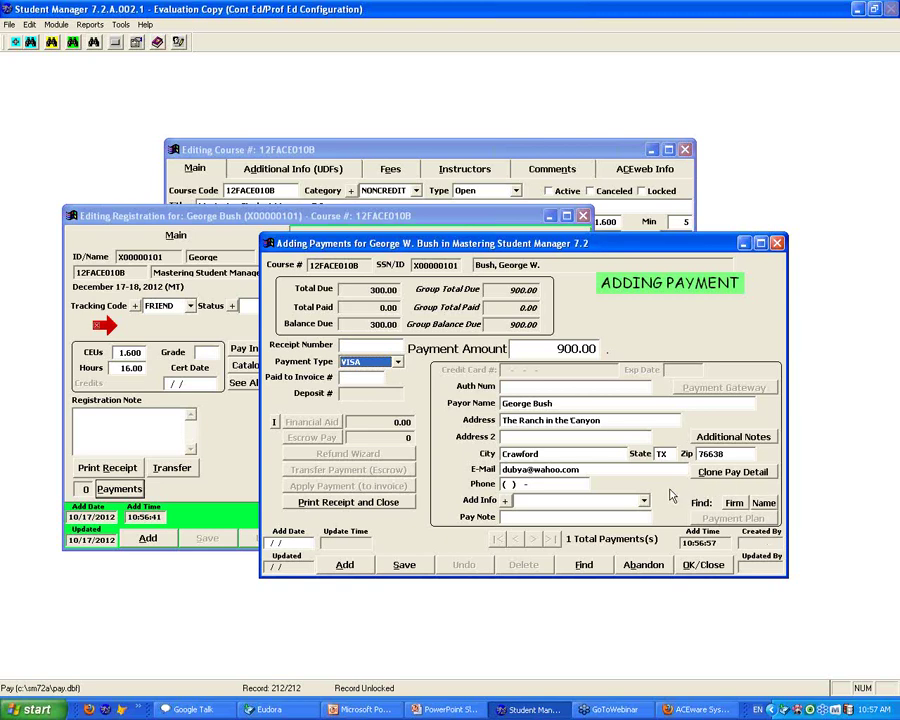
Step: Search firms for 'PRES', then take the payor details from the registrant found with 'ROMN'
{"action": "left_click", "coordinate": [740, 504]}
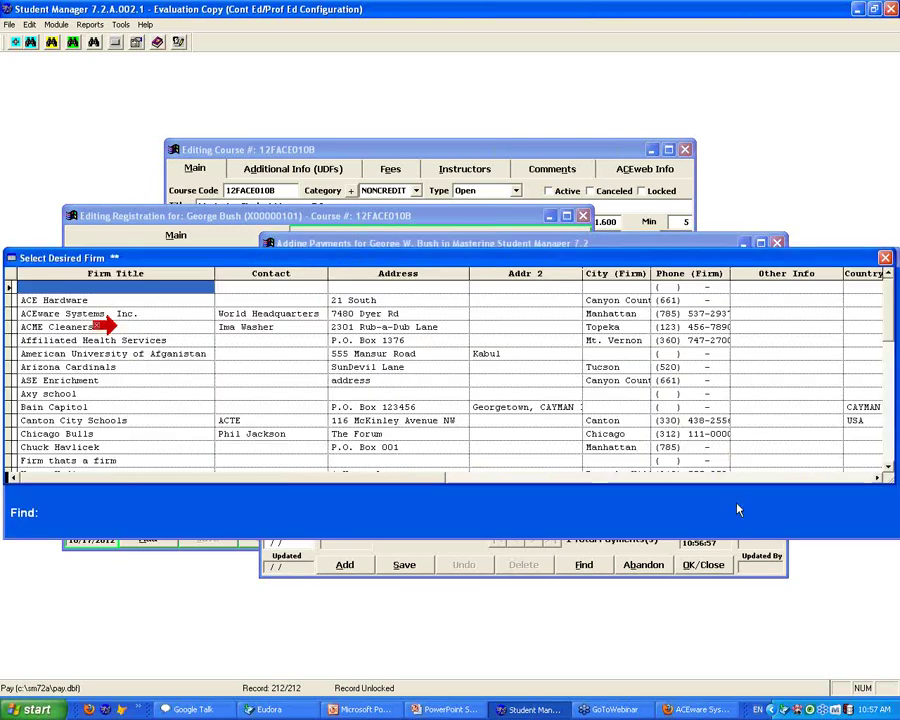
{"action": "type", "text": "PRES"}
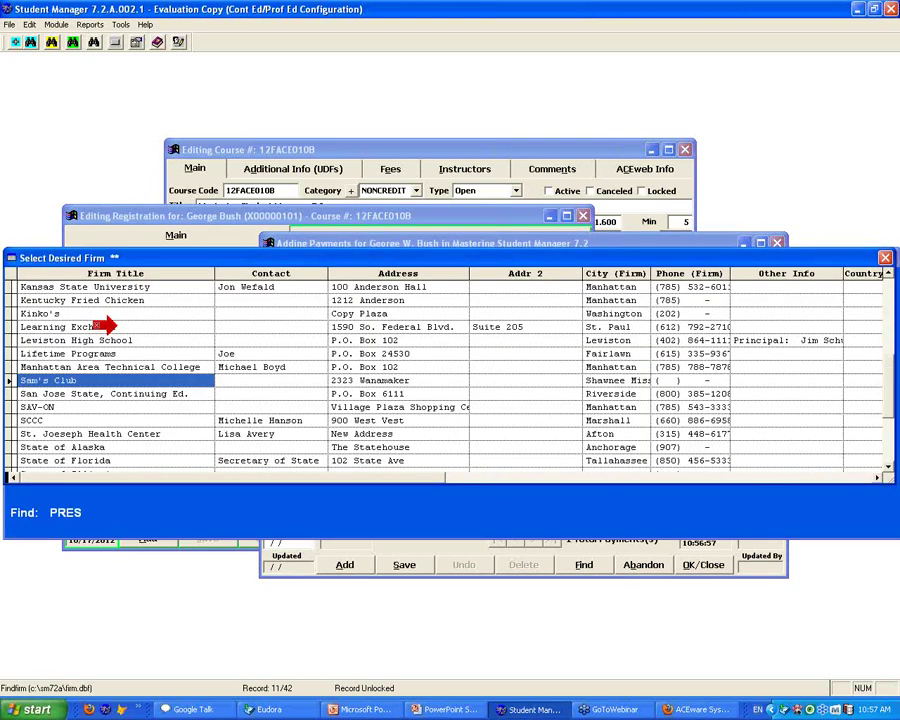
{"action": "key", "text": "Return"}
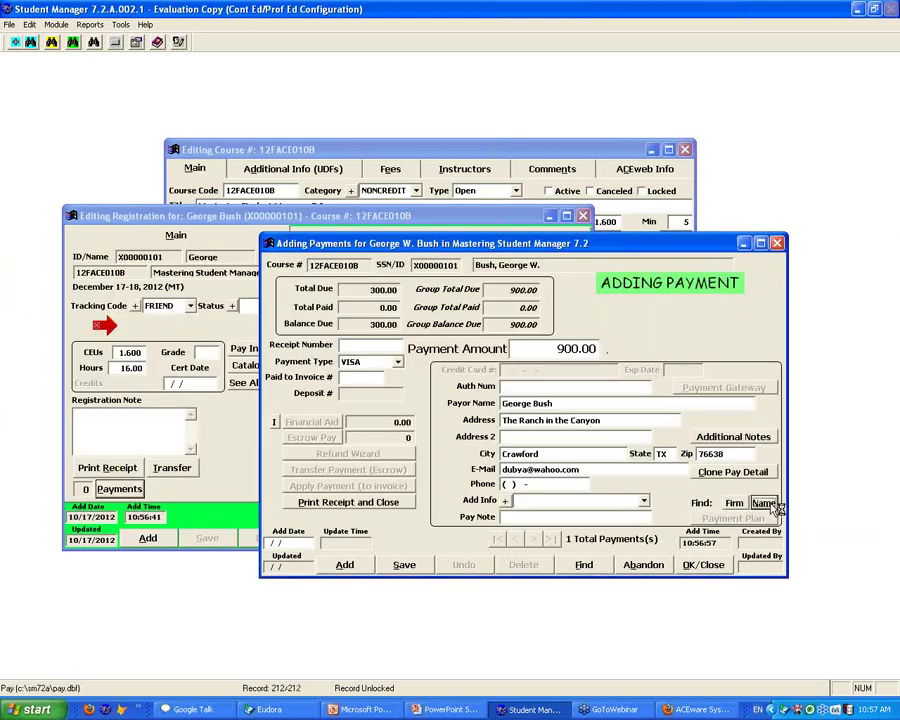
{"action": "left_click", "coordinate": [775, 506]}
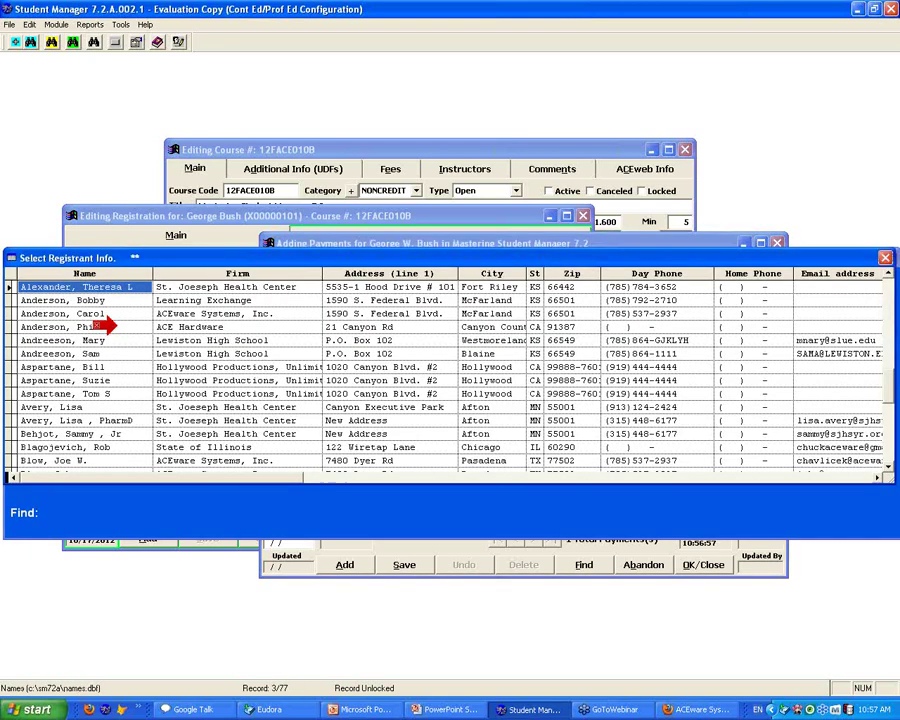
{"action": "type", "text": "ROMN"}
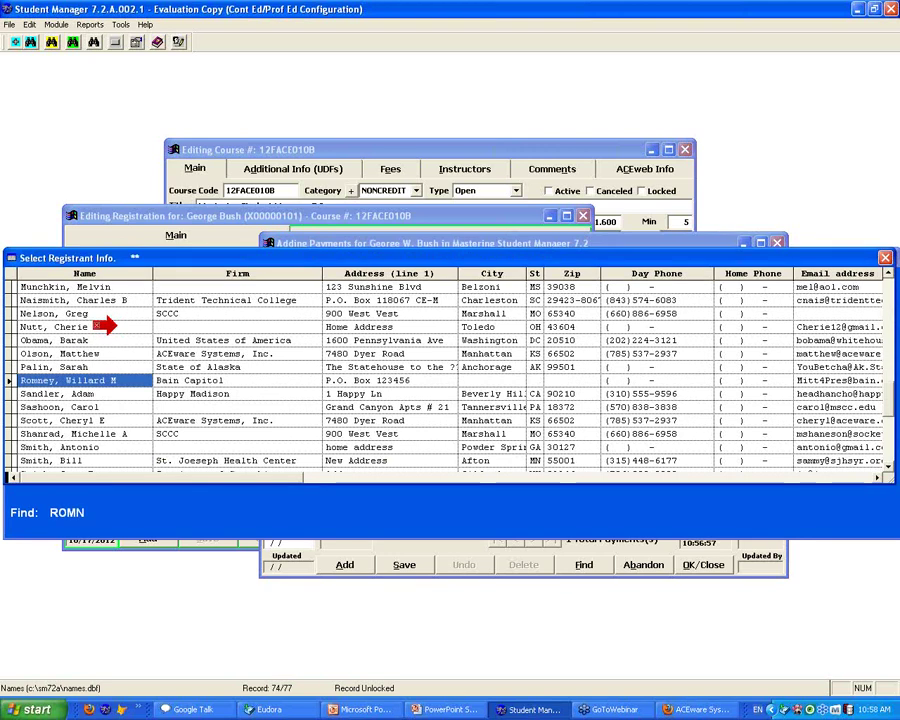
{"action": "key", "text": "Return"}
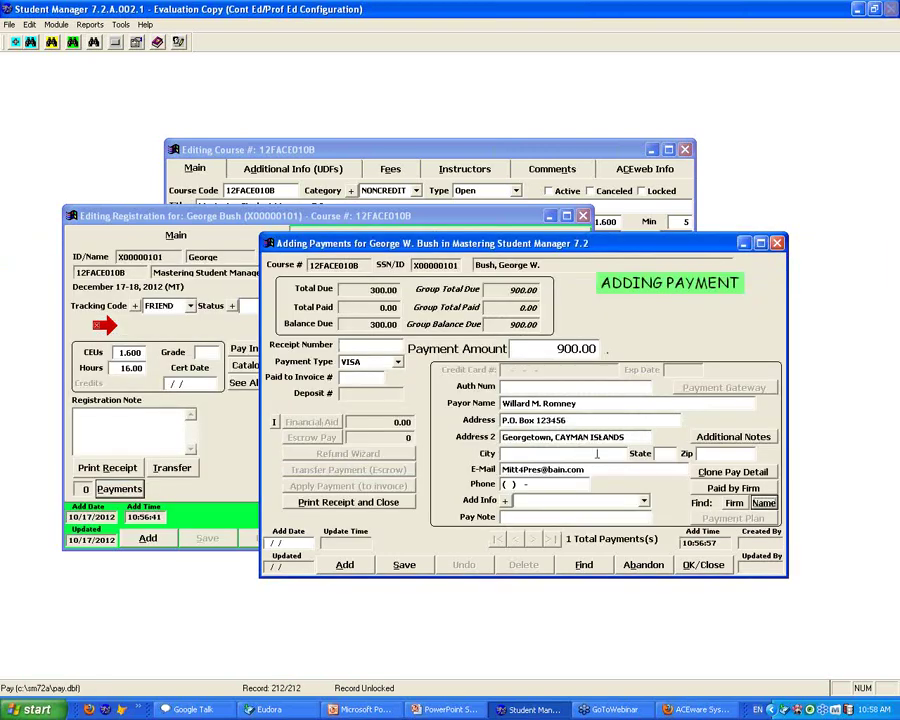
Step: Rename the payor to 'Presidential Debate' and set Address 2 to 'Address'
{"action": "left_click", "coordinate": [755, 509]}
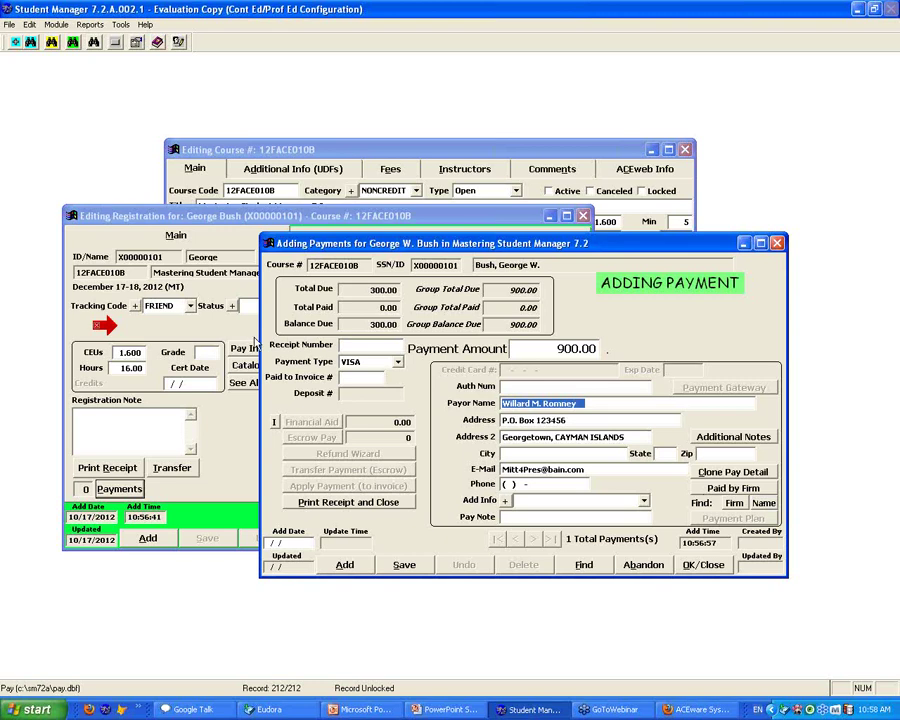
{"action": "type", "text": "Pres"}
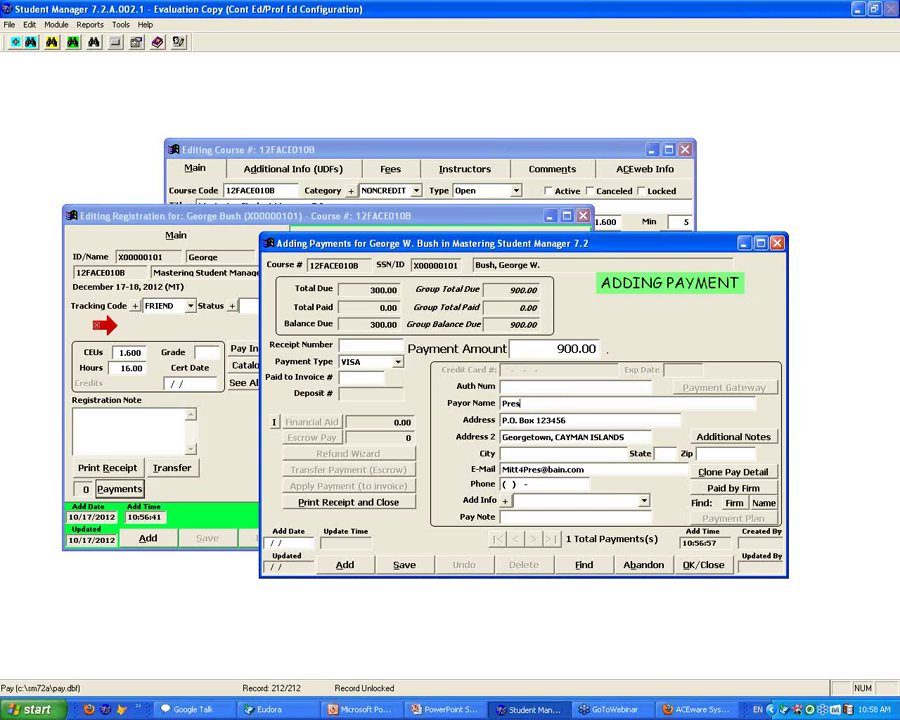
{"action": "type", "text": "idential Debate"}
{"action": "key", "text": "Tab"}
{"action": "type", "text": "Address"}
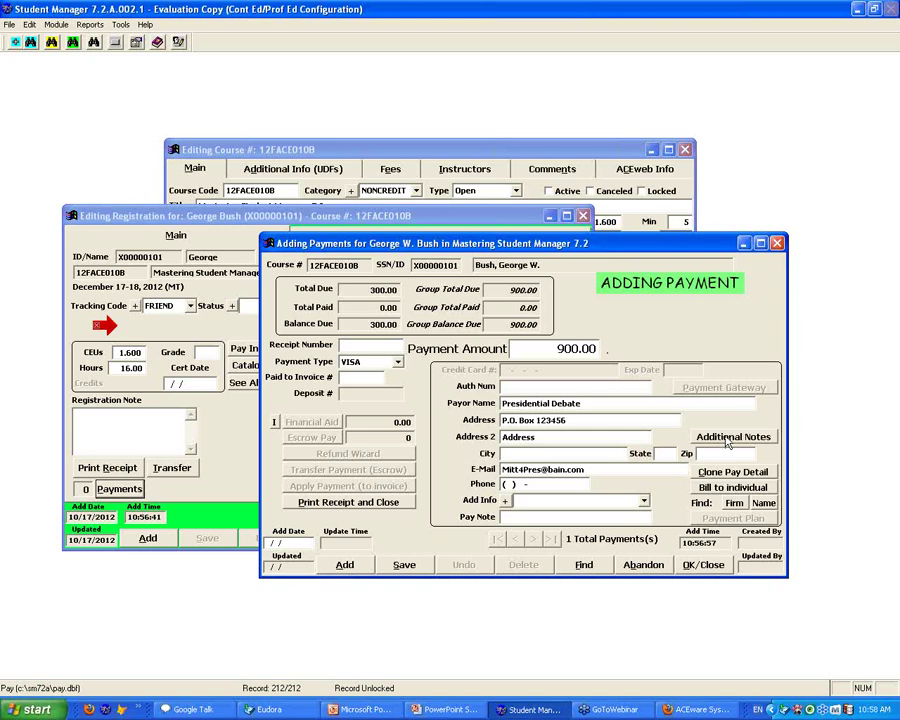
Step: Check the additional funding list without choosing, then open the Additional Payment Info dialog
{"action": "left_click", "coordinate": [602, 517]}
{"action": "left_click", "coordinate": [645, 502]}
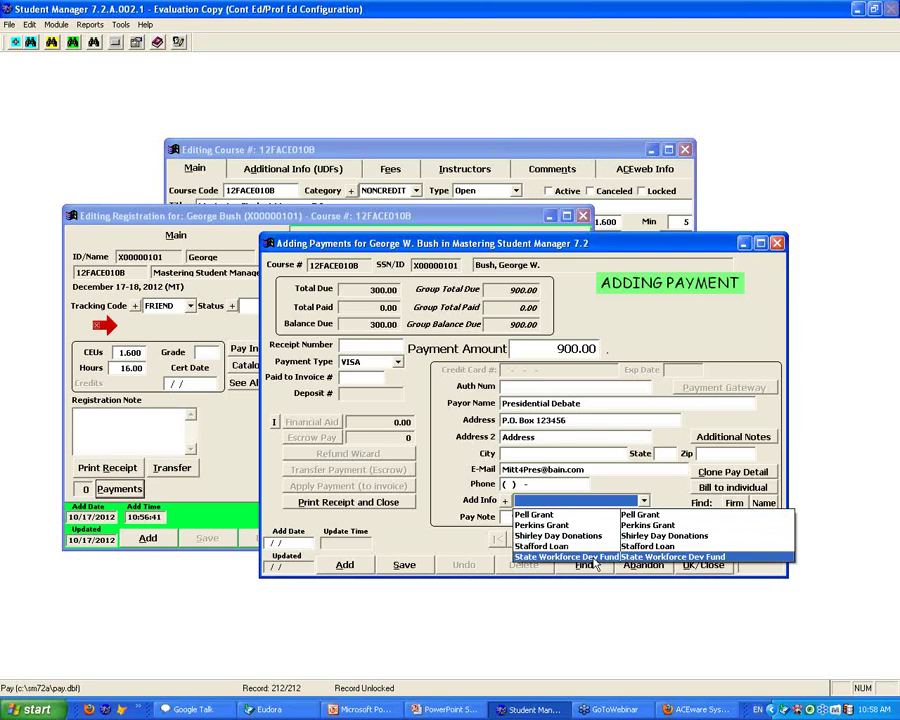
{"action": "left_click", "coordinate": [595, 500]}
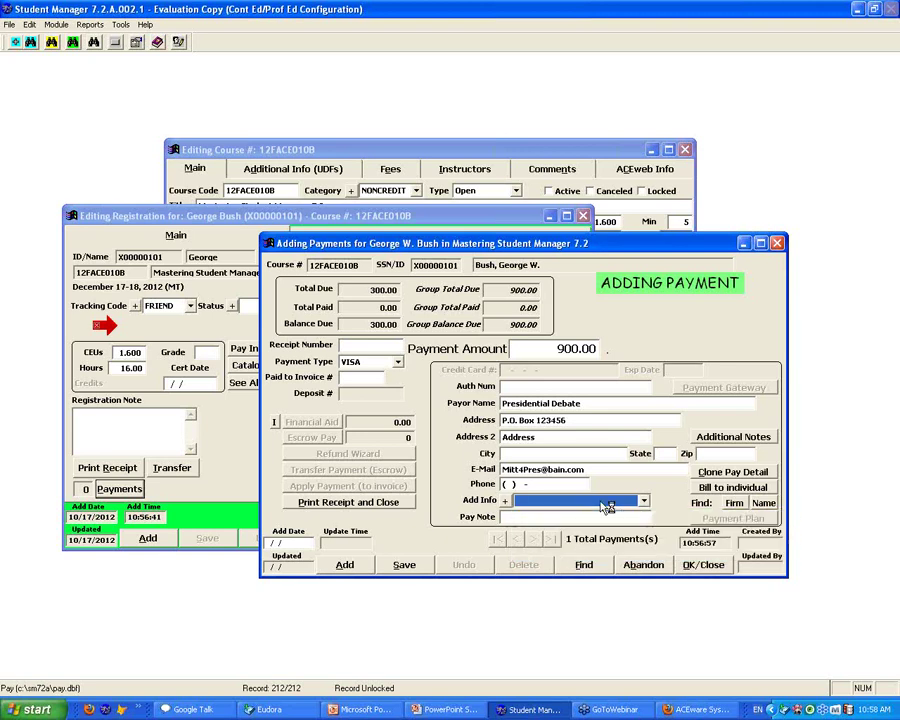
{"action": "left_click", "coordinate": [729, 443]}
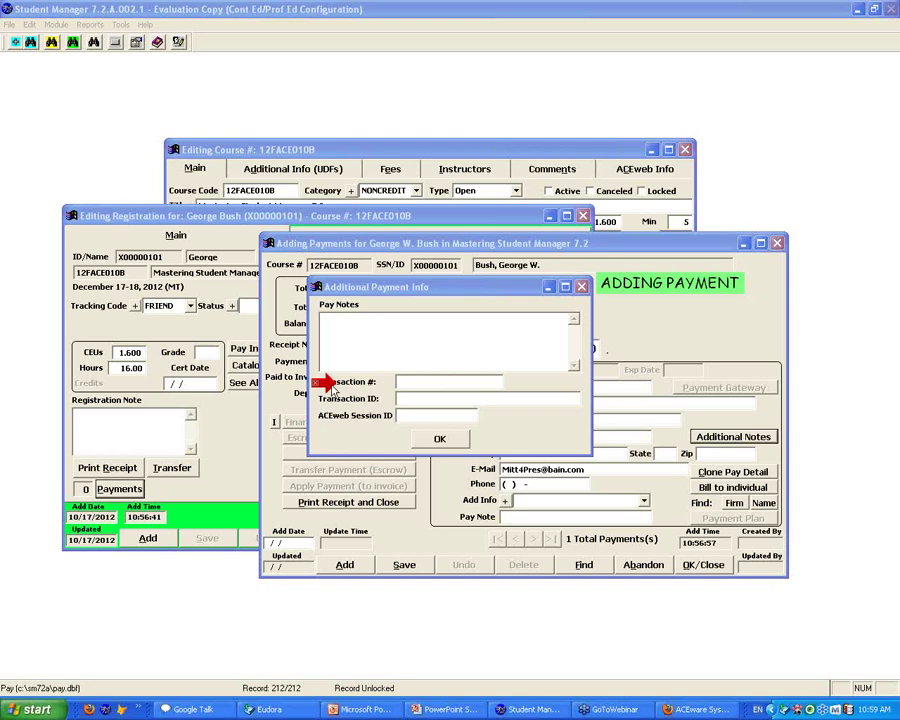
Step: Confirm the Additional Payment Info dialog with OK, leaving its fields blank
{"action": "left_click", "coordinate": [438, 439]}
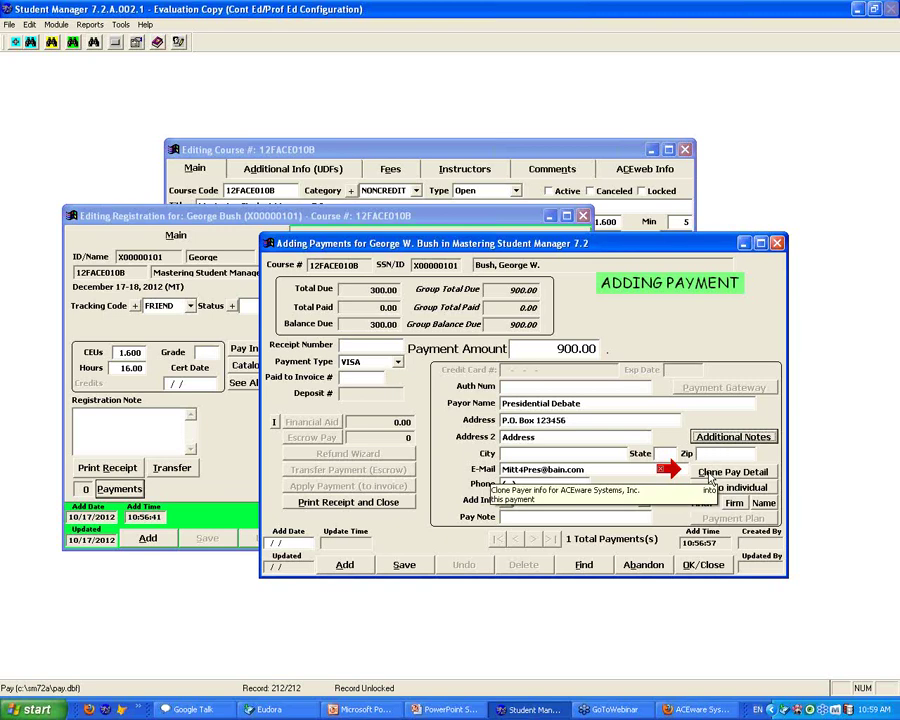
Step: Clone ACEware Systems, Inc.'s name, address and phone into the payor details
{"action": "left_click", "coordinate": [711, 480]}
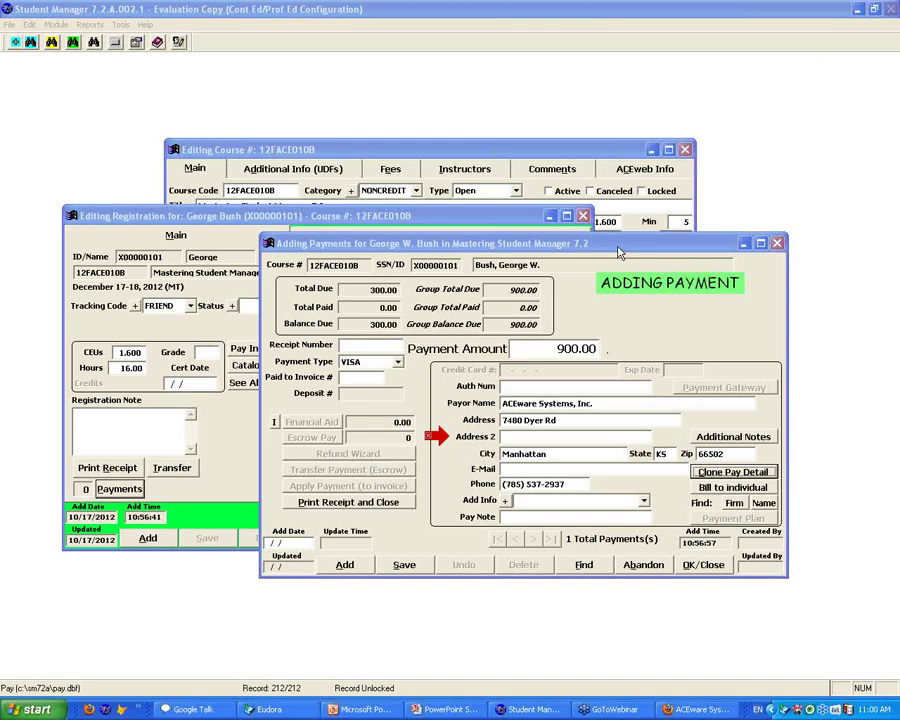
{"action": "double_click", "coordinate": [563, 245]}
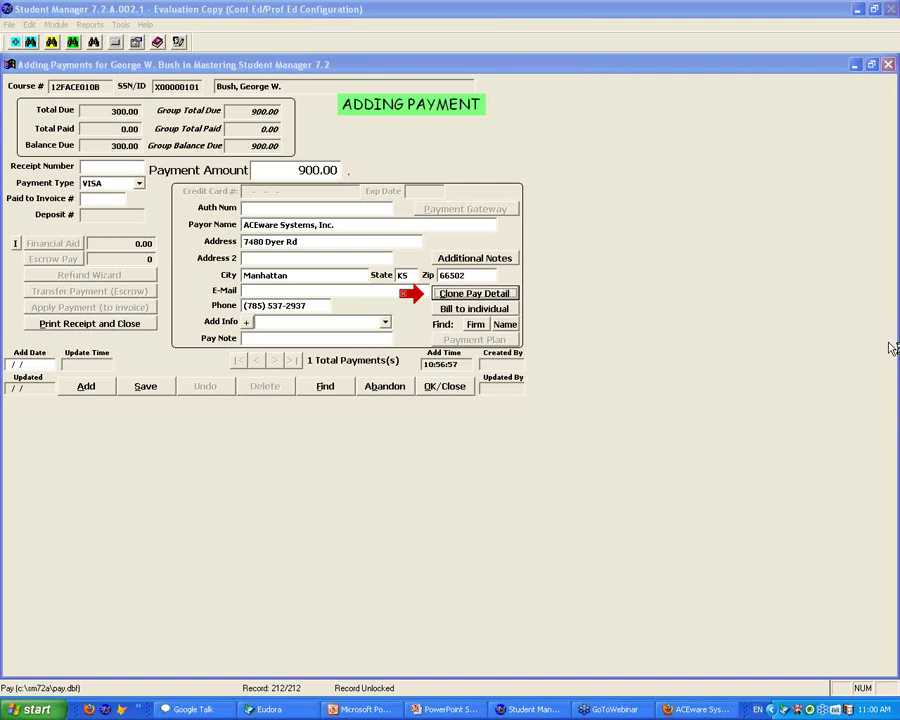
{"action": "left_click", "coordinate": [871, 65]}
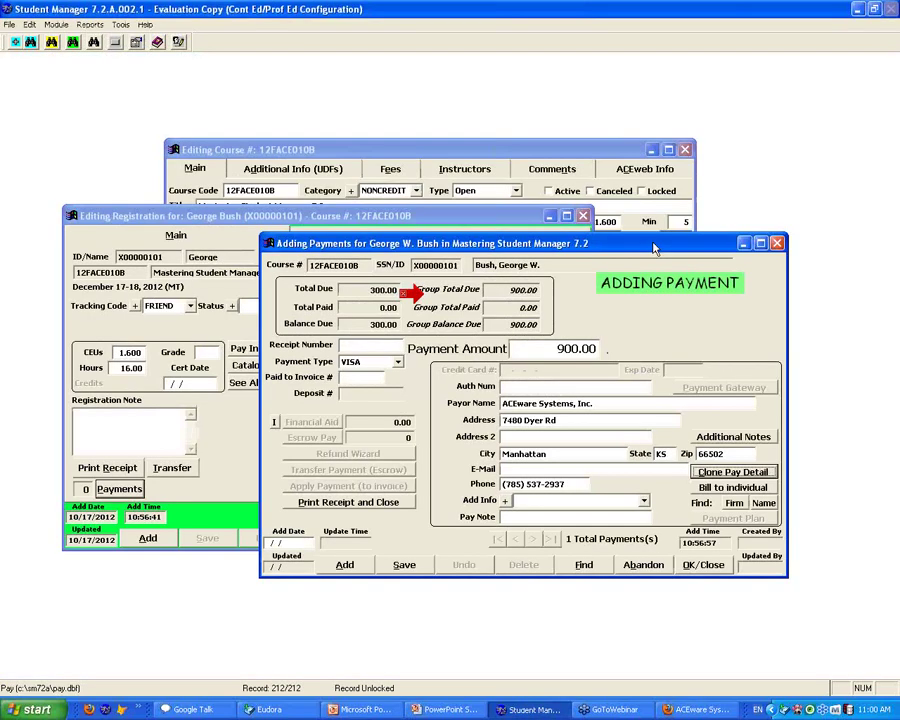
{"action": "left_click_drag", "start_coordinate": [654, 248], "coordinate": [518, 254]}
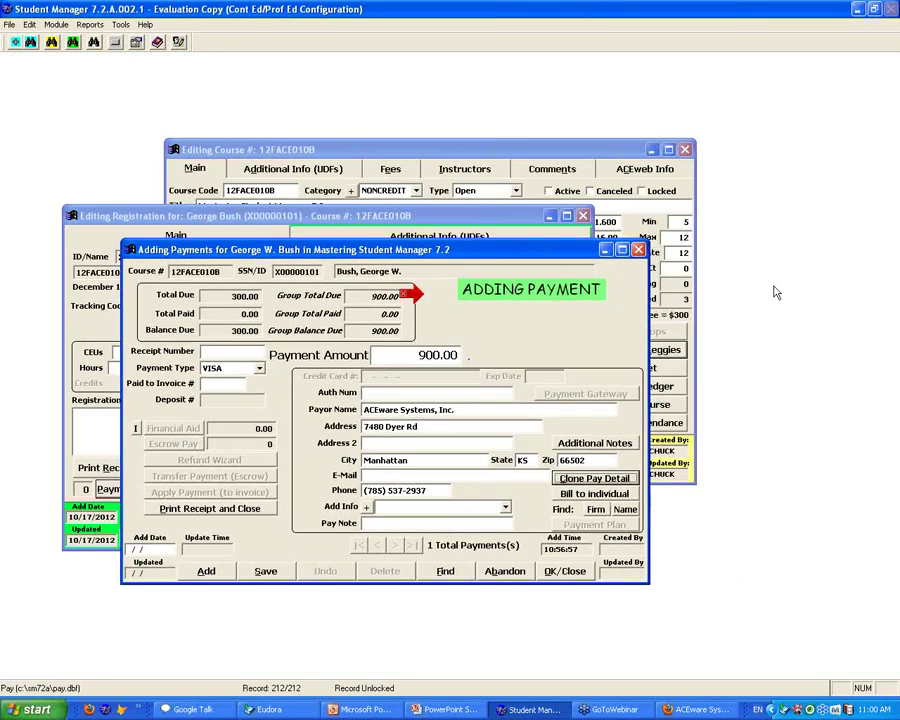
{"action": "left_click", "coordinate": [468, 710]}
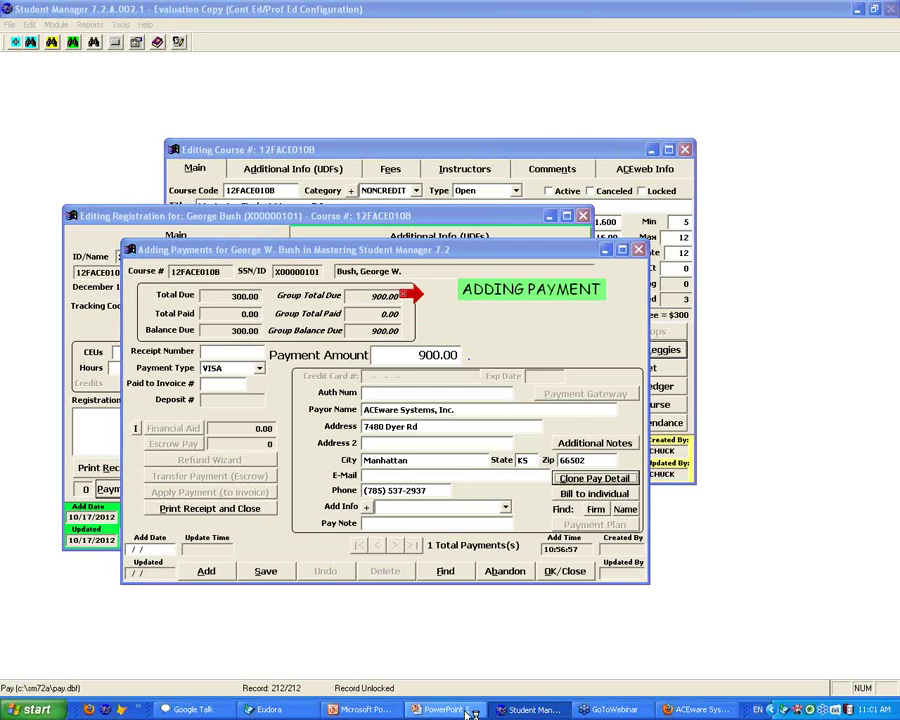
Step: Advance the PowerPoint slideshow two slides to 'Assign the proper fee(s)', then switch back to Student Manager
{"action": "left_click", "coordinate": [468, 710]}
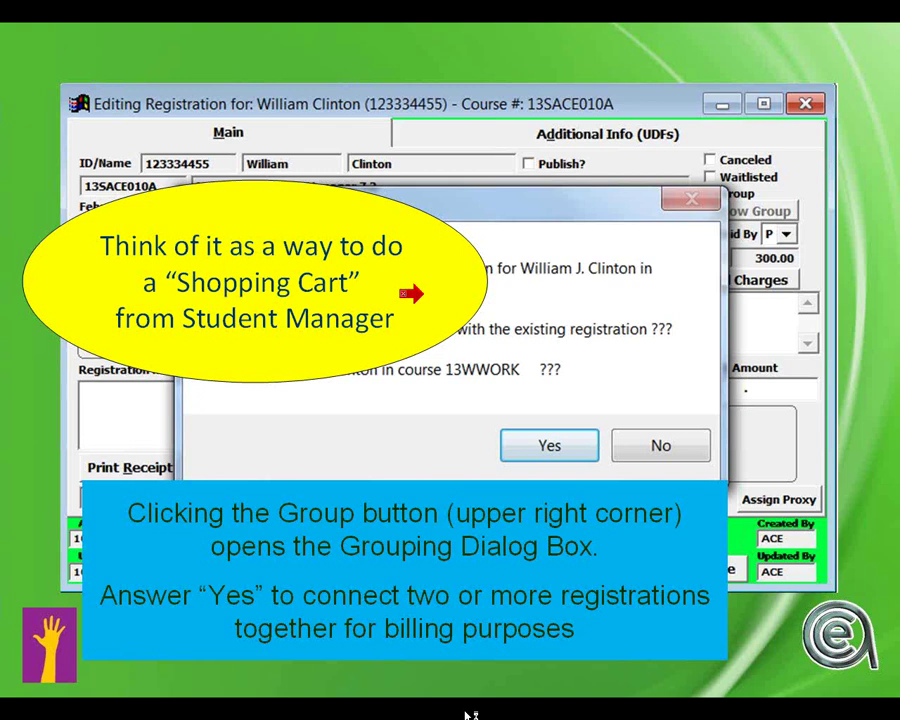
{"action": "left_click", "coordinate": [381, 680]}
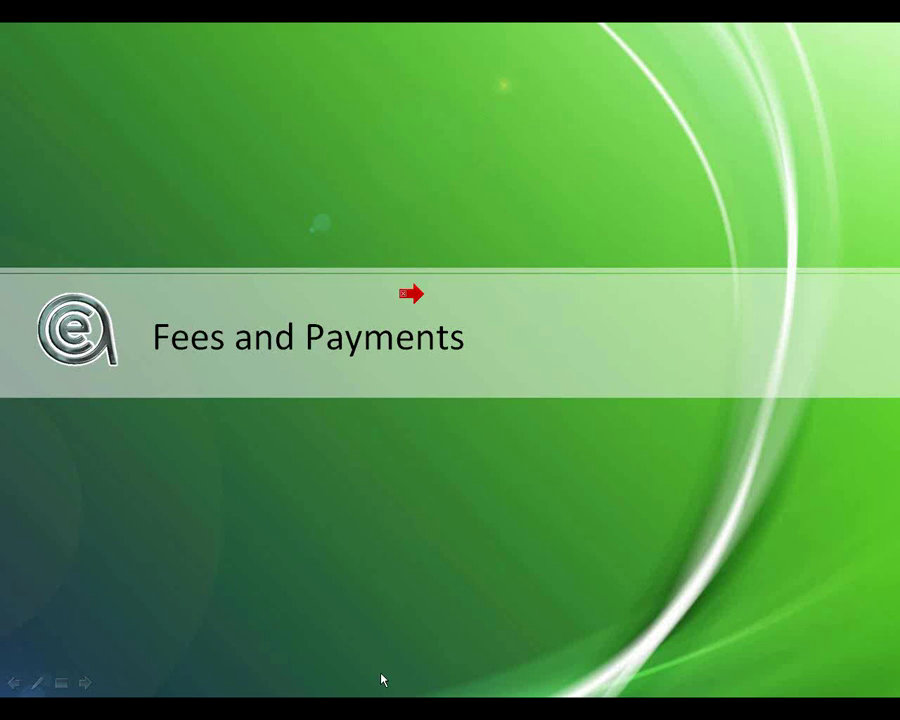
{"action": "left_click", "coordinate": [381, 680]}
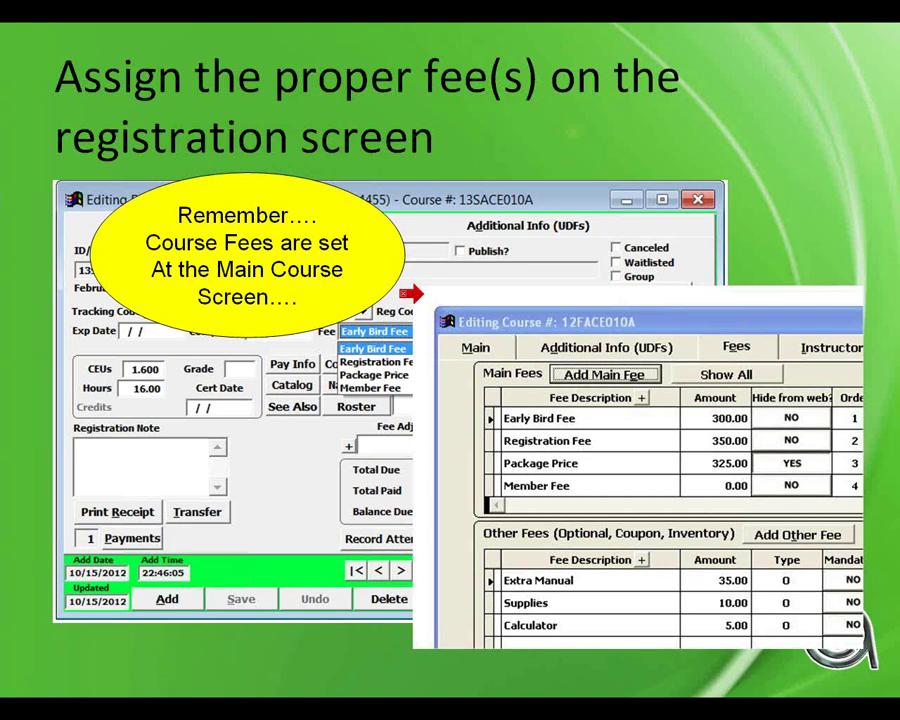
{"action": "key", "text": "alt+Tab"}
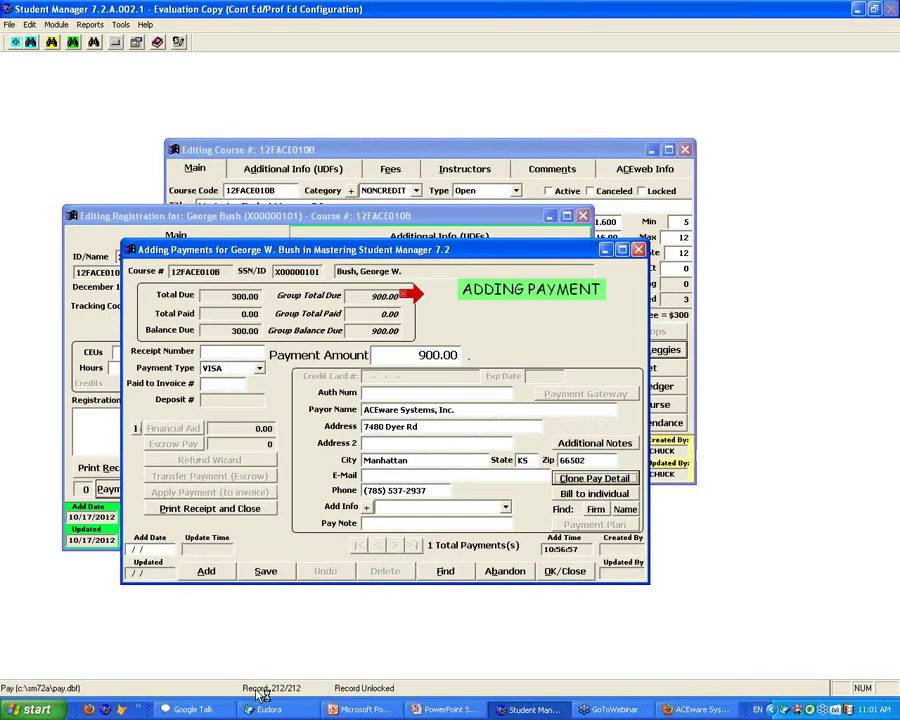
Step: Save the payment, review the Fee list keeping Early Bird Fee, and return to the slideshow
{"action": "left_click", "coordinate": [585, 575]}
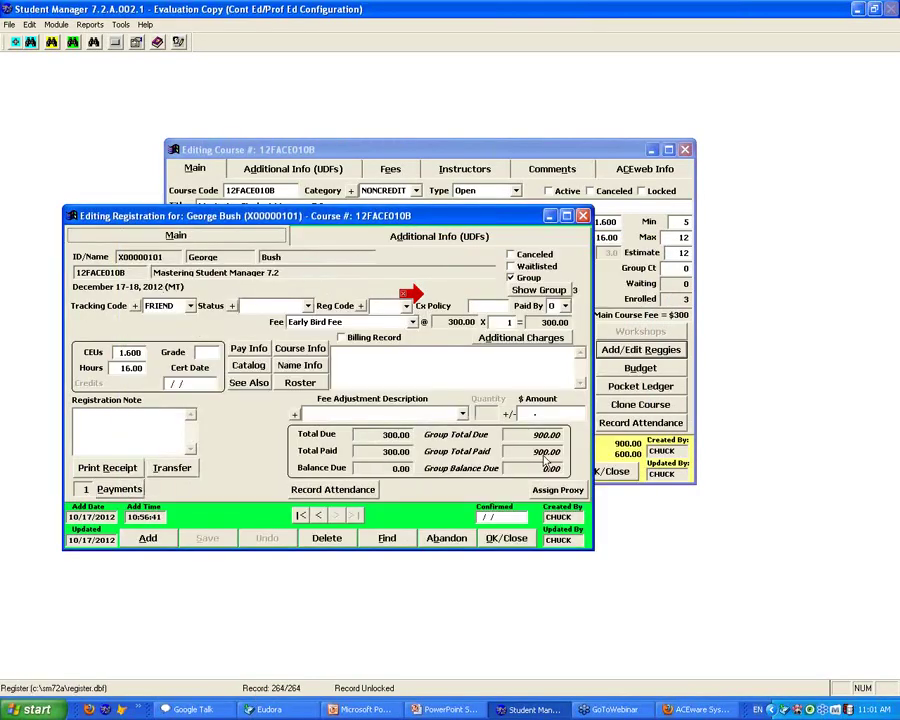
{"action": "left_click", "coordinate": [411, 322]}
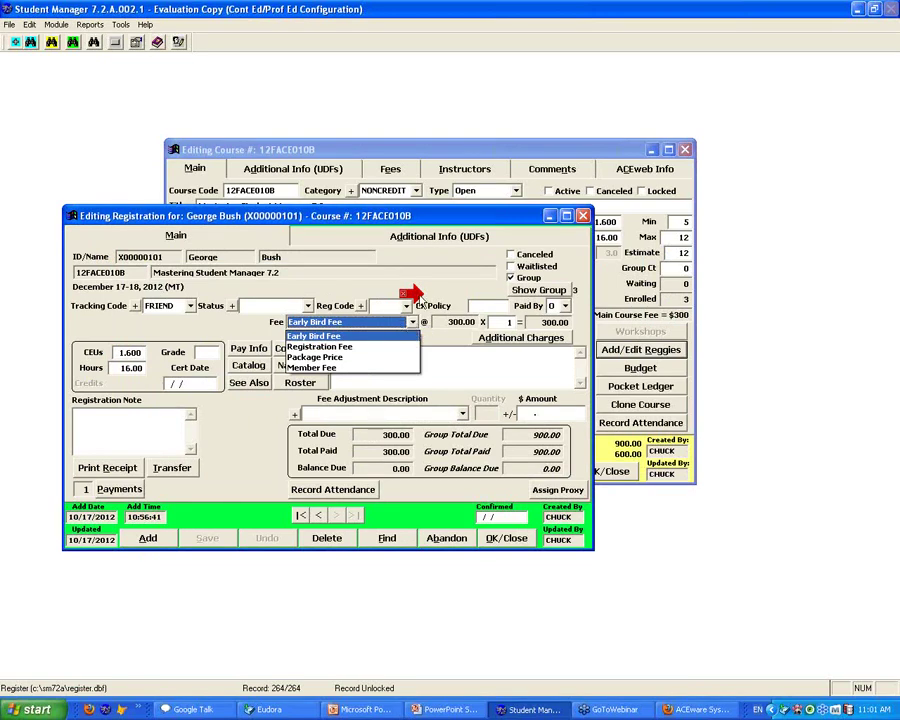
{"action": "left_click", "coordinate": [420, 298]}
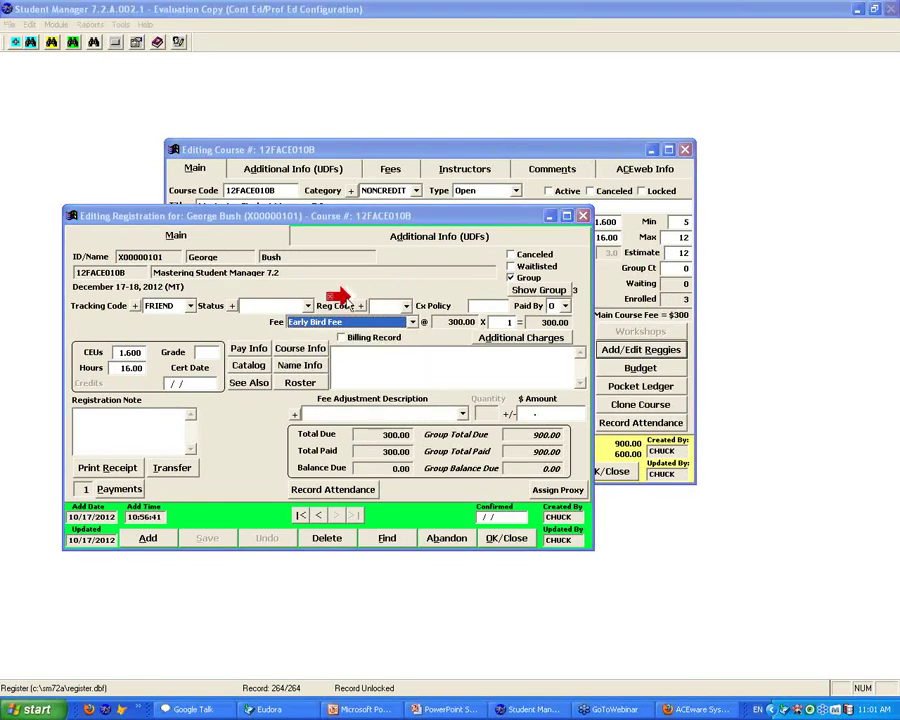
{"action": "mouse_move", "coordinate": [309, 314]}
{"action": "left_mouse_down"}
{"action": "mouse_move", "coordinate": [265, 320]}
{"action": "mouse_move", "coordinate": [266, 328]}
{"action": "left_mouse_up"}
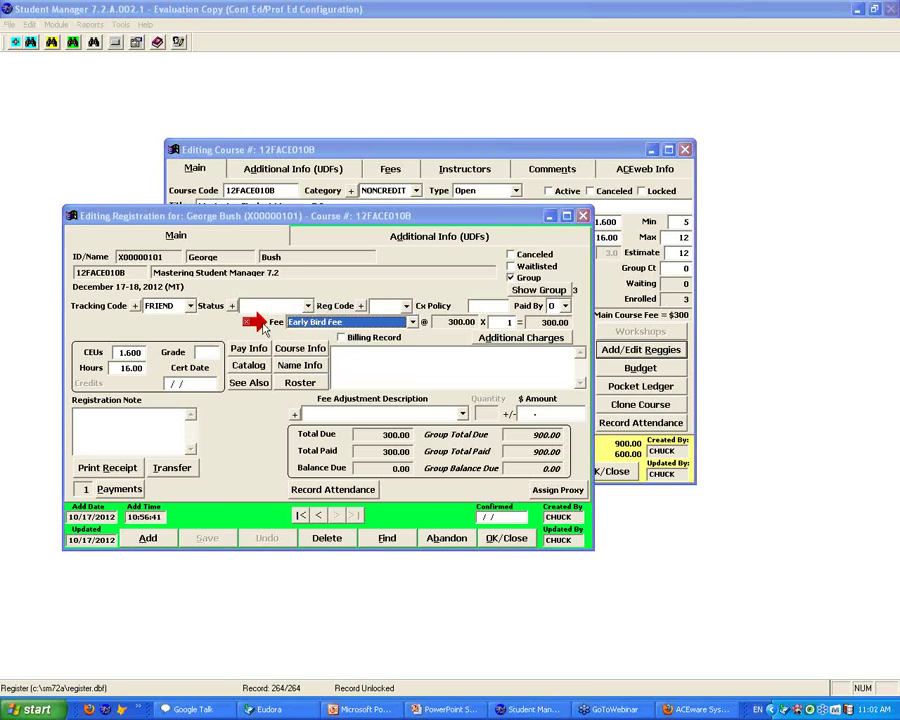
{"action": "left_click", "coordinate": [412, 322]}
{"action": "left_click", "coordinate": [412, 322]}
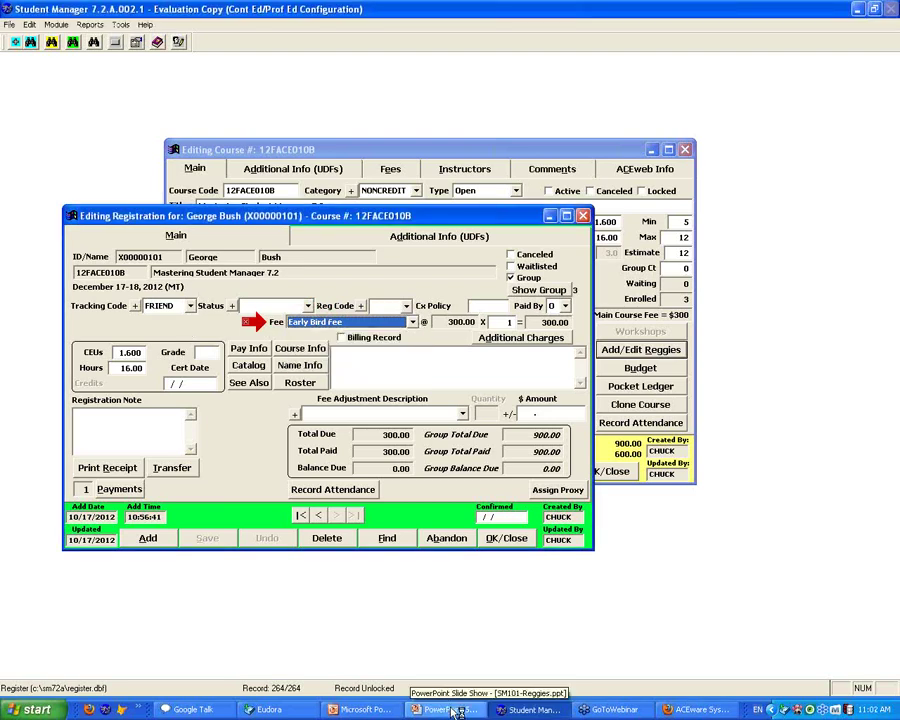
{"action": "left_click", "coordinate": [453, 711]}
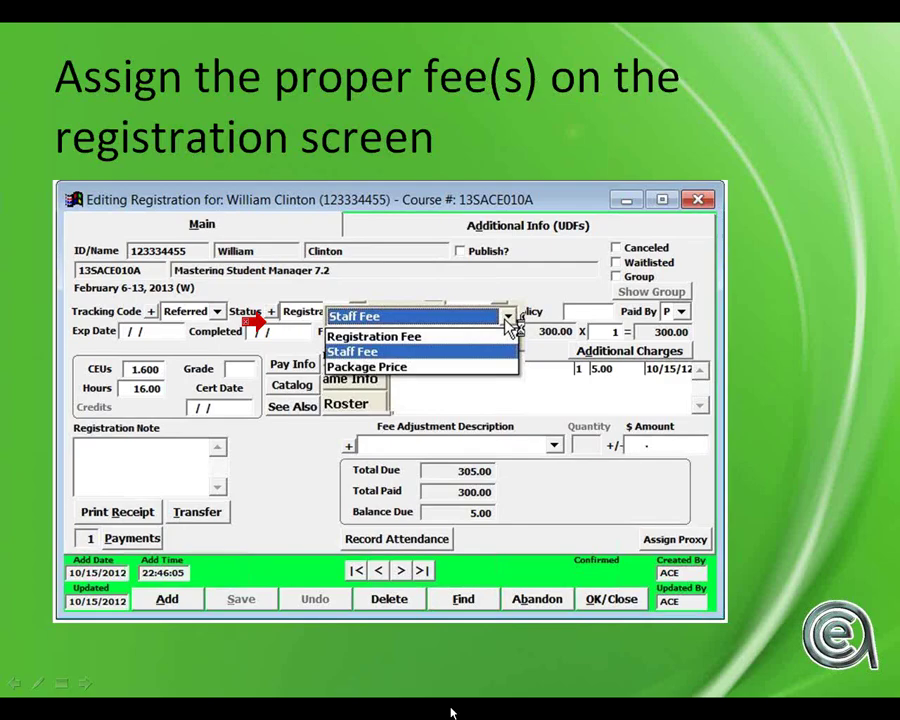
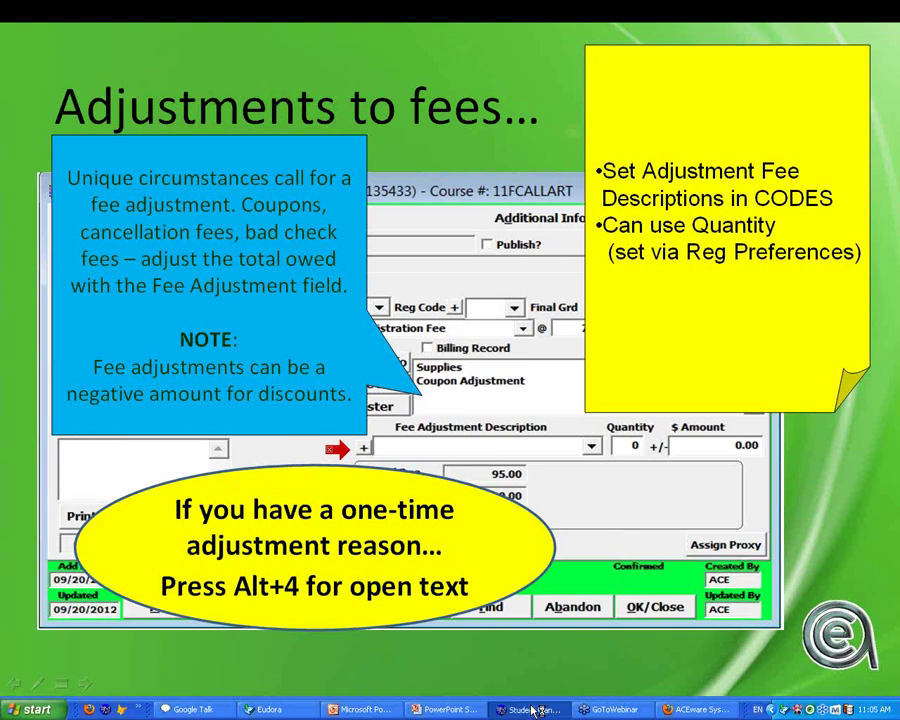
Step: Close the current registration and step back to the unpaid one showing 300.00 due
{"action": "left_click", "coordinate": [533, 709]}
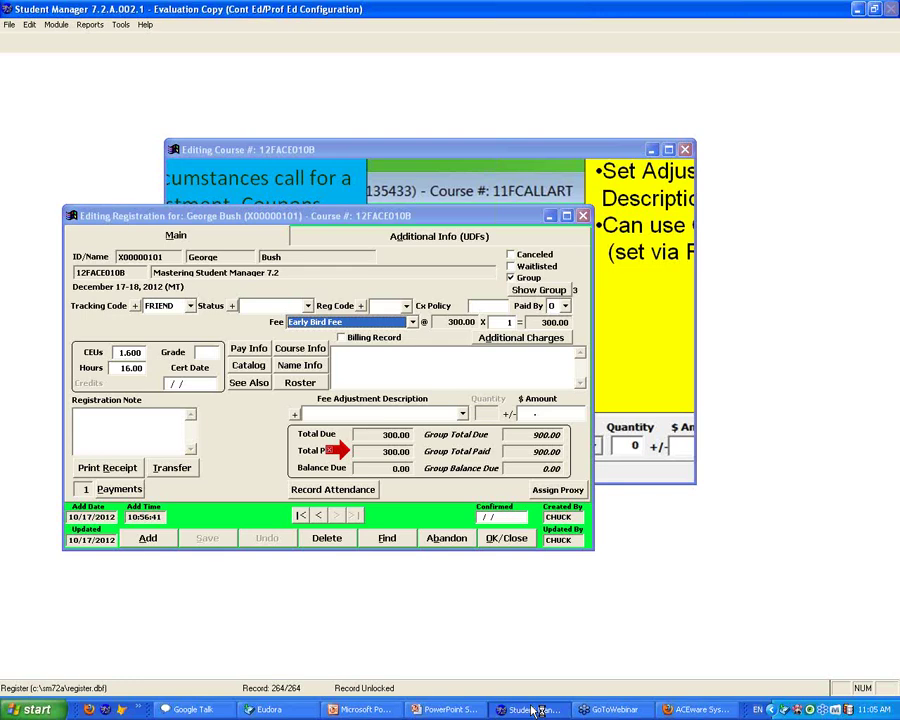
{"action": "left_click", "coordinate": [508, 539]}
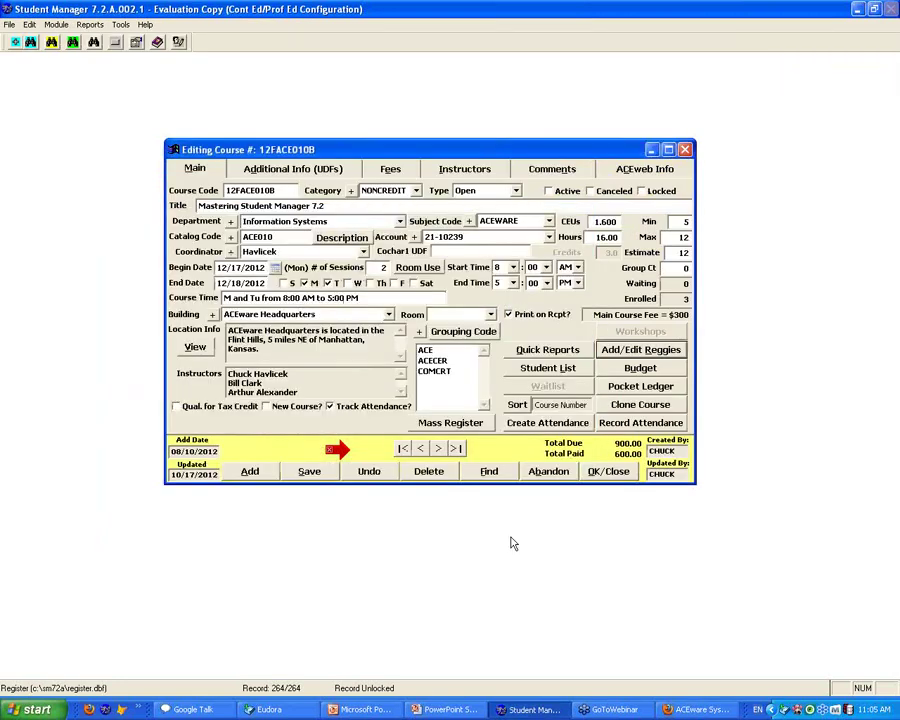
{"action": "left_click", "coordinate": [644, 352]}
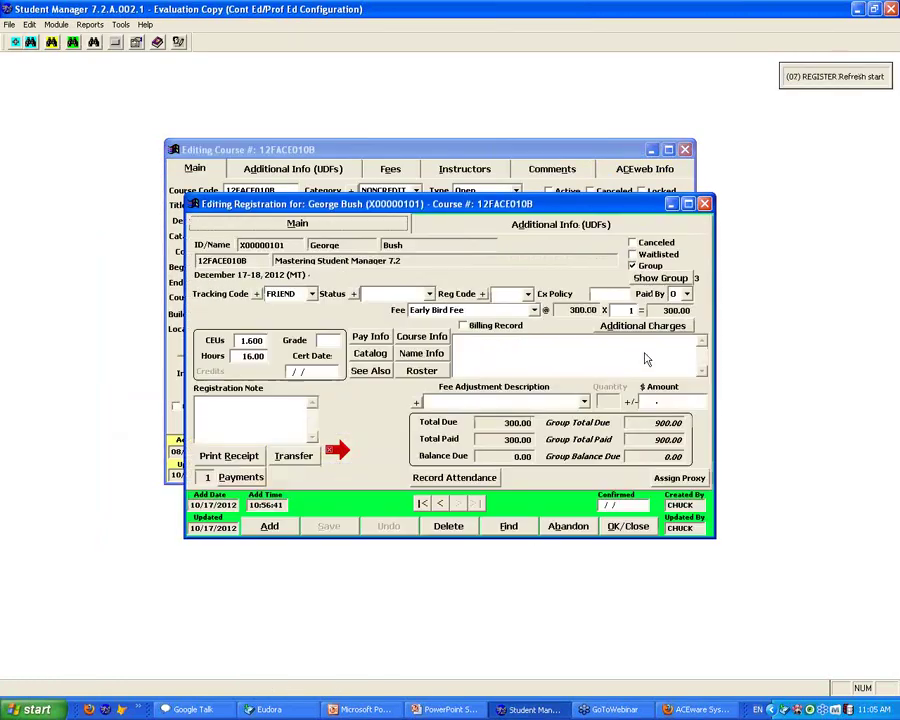
{"action": "left_click", "coordinate": [440, 504]}
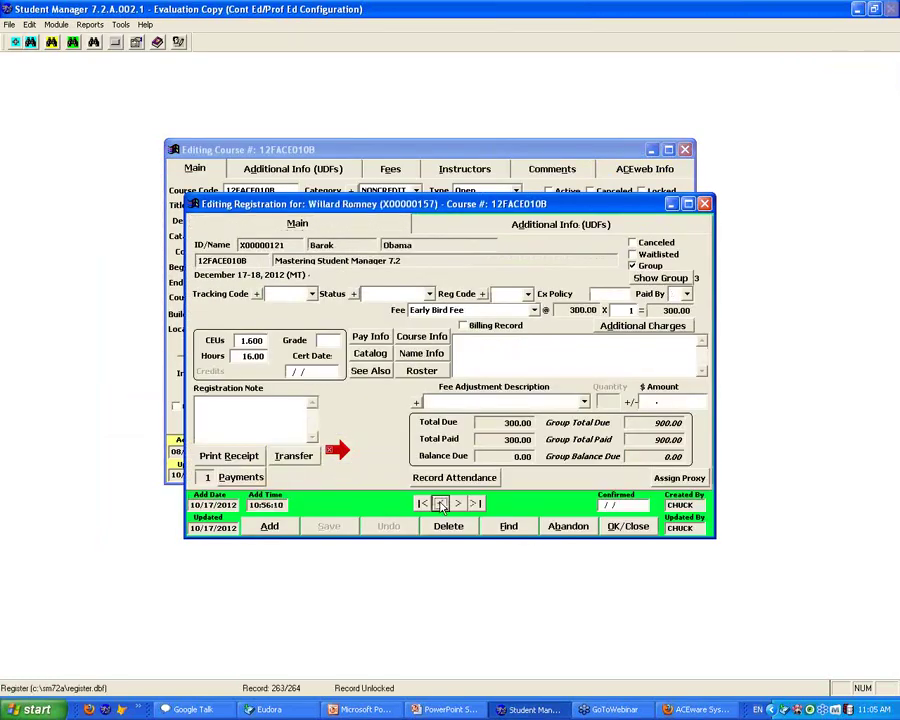
{"action": "left_click", "coordinate": [440, 504]}
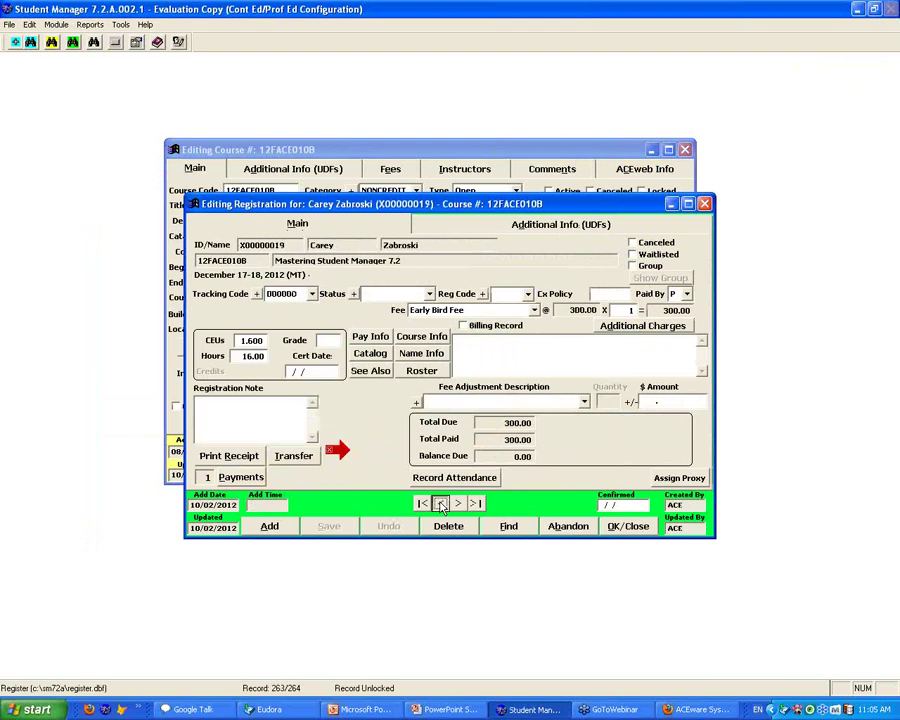
{"action": "left_click", "coordinate": [440, 504]}
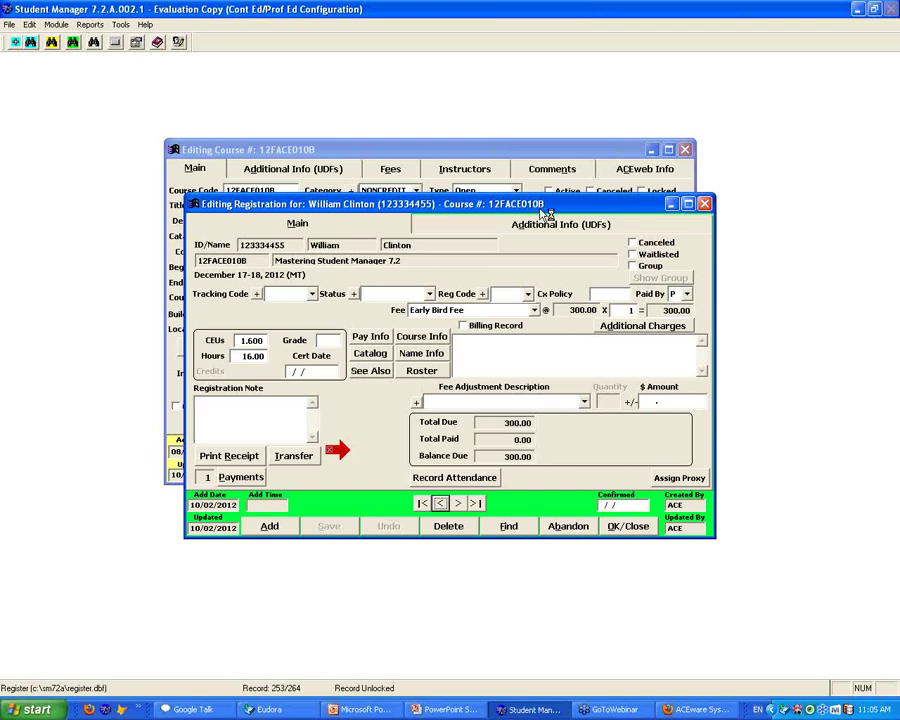
{"action": "left_click_drag", "start_coordinate": [545, 213], "coordinate": [486, 126]}
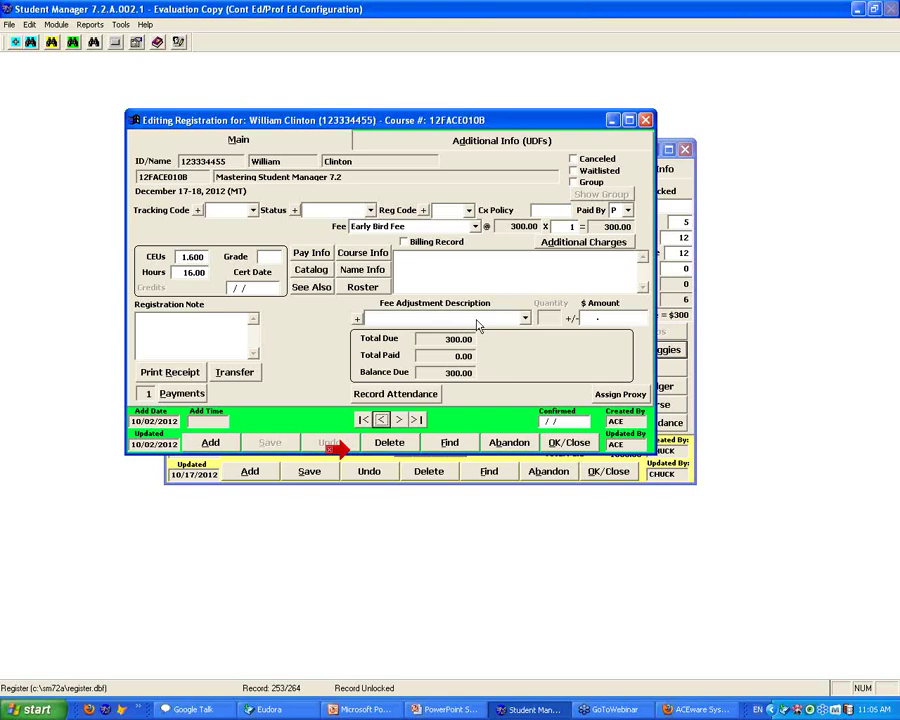
Step: Review the preset fee adjustment reasons, then switch Fee Adjustment Description to open text with Alt+4
{"action": "left_click", "coordinate": [525, 318]}
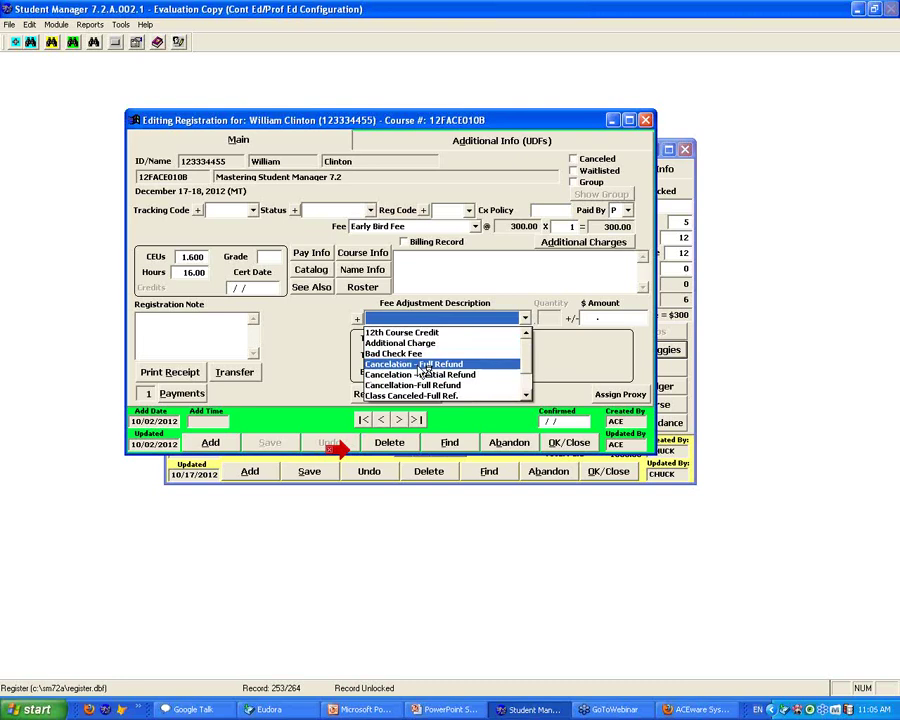
{"action": "left_click", "coordinate": [526, 395]}
{"action": "left_click", "coordinate": [526, 395]}
{"action": "left_click", "coordinate": [526, 395]}
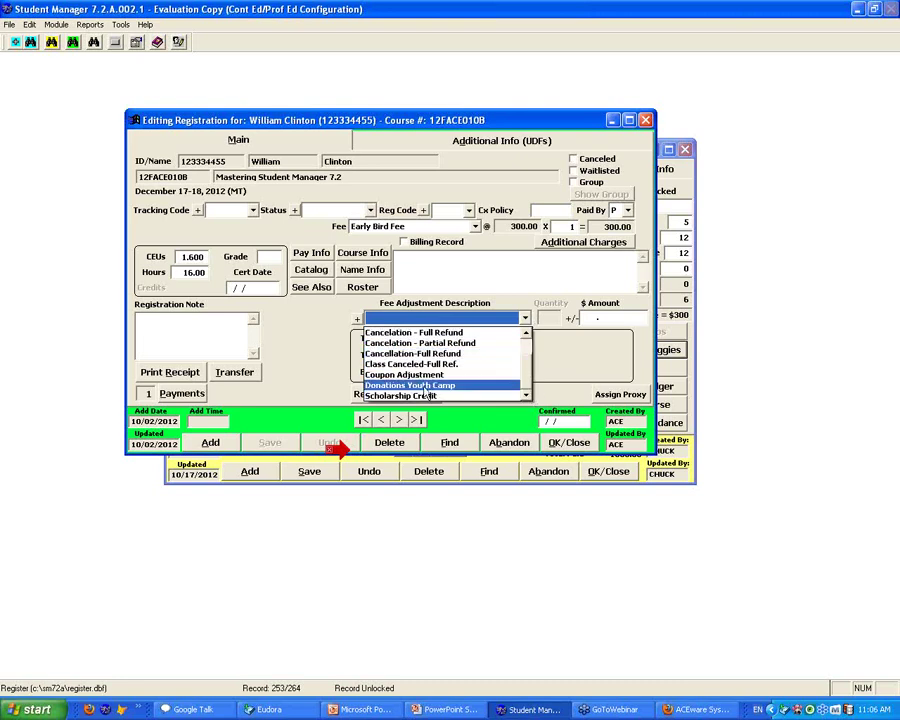
{"action": "left_click_drag", "start_coordinate": [528, 380], "coordinate": [531, 345]}
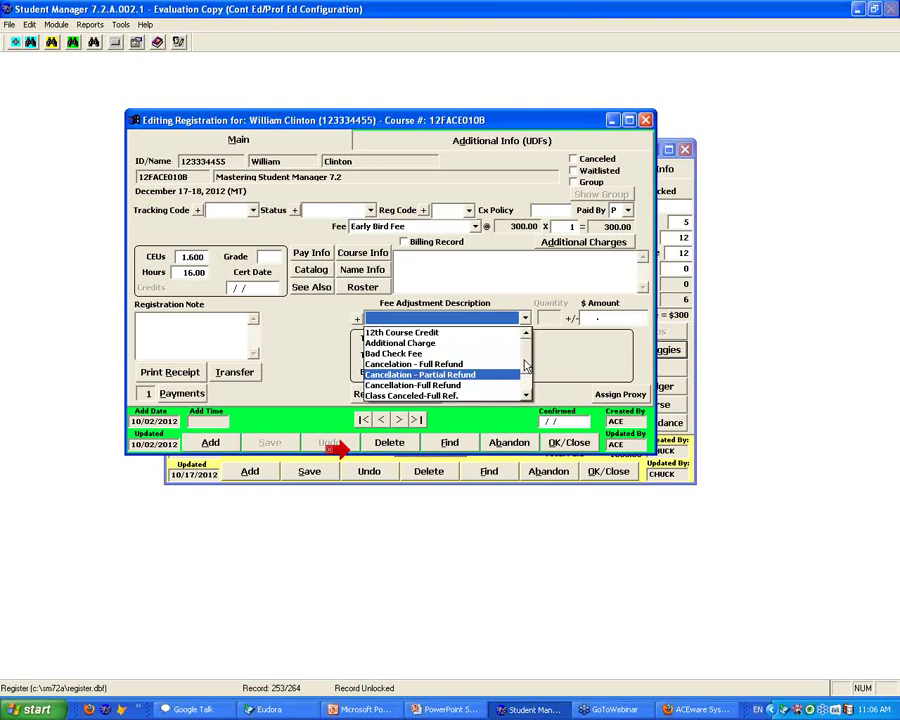
{"action": "left_click", "coordinate": [497, 320]}
{"action": "left_click", "coordinate": [497, 320]}
{"action": "left_click", "coordinate": [524, 329]}
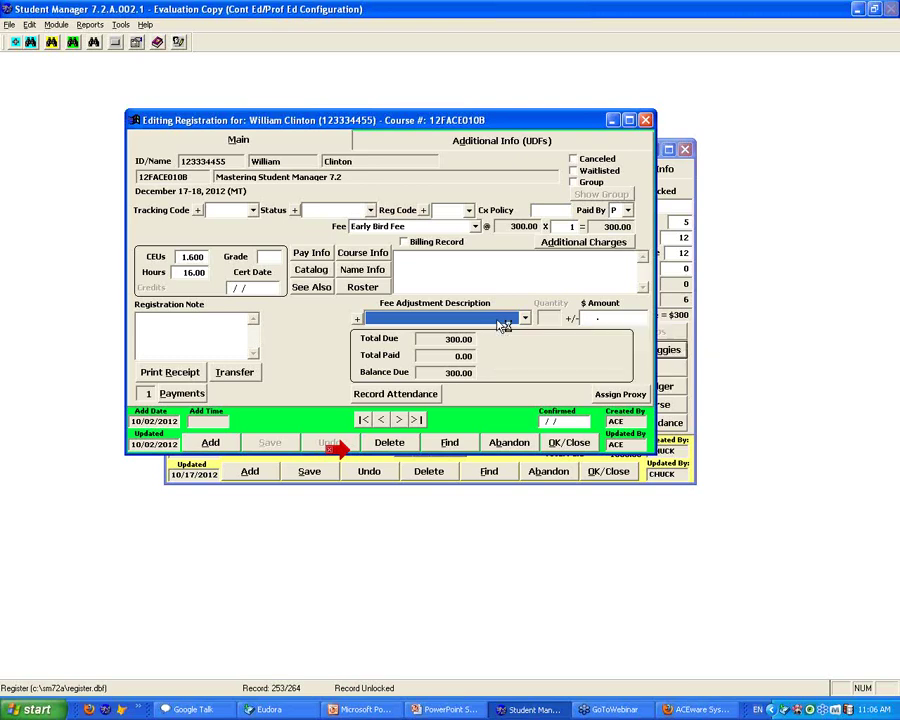
{"action": "left_click", "coordinate": [496, 319]}
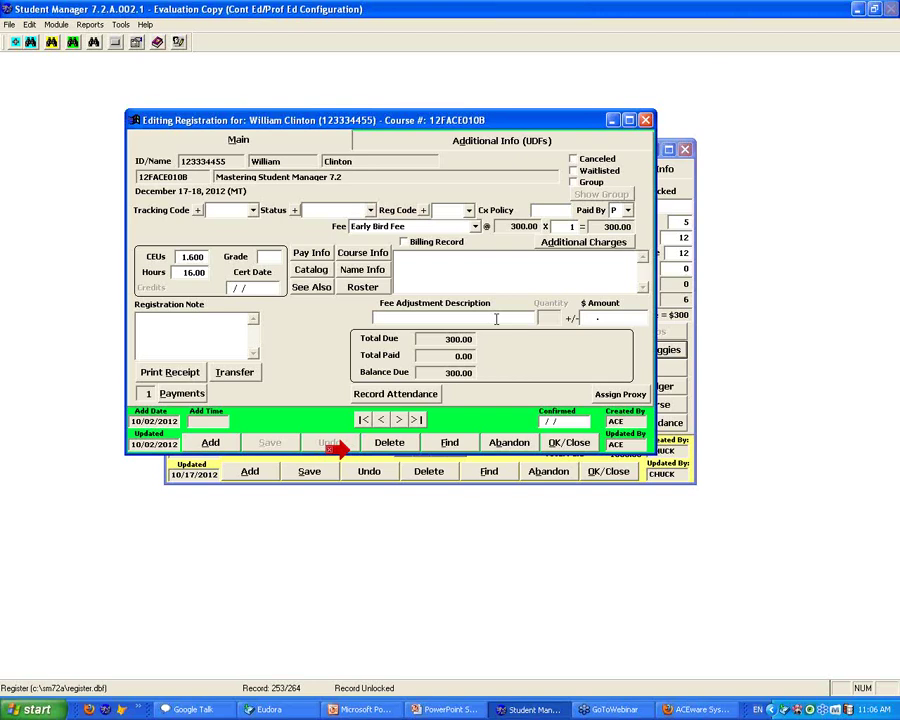
Step: Add a -50 fee adjustment described as 'You are a whiney Student'
{"action": "type", "text": "You are a whiney student adjus"}
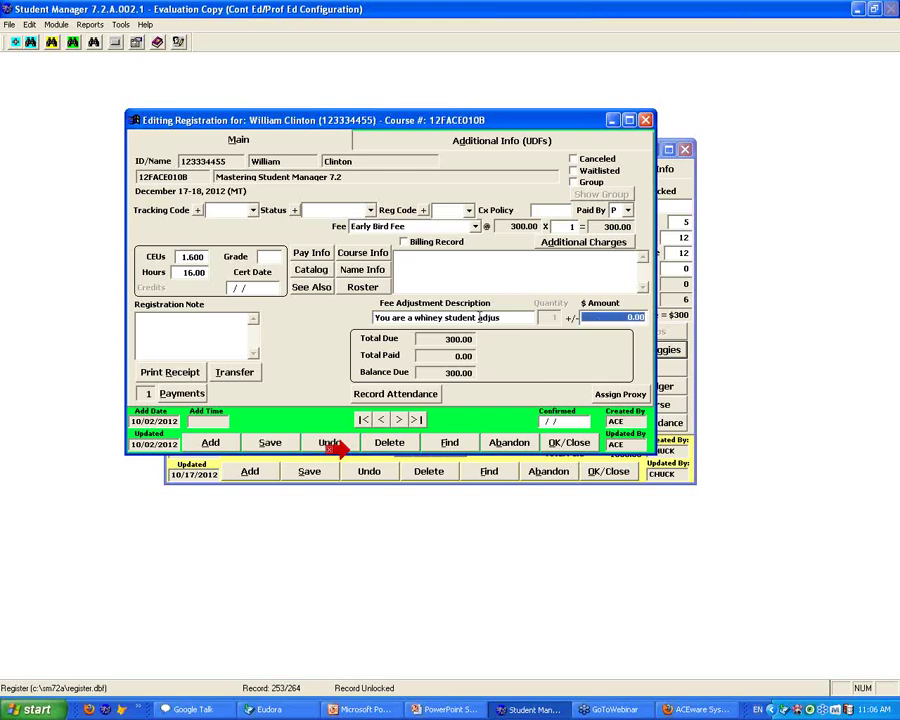
{"action": "key", "text": "Escape"}
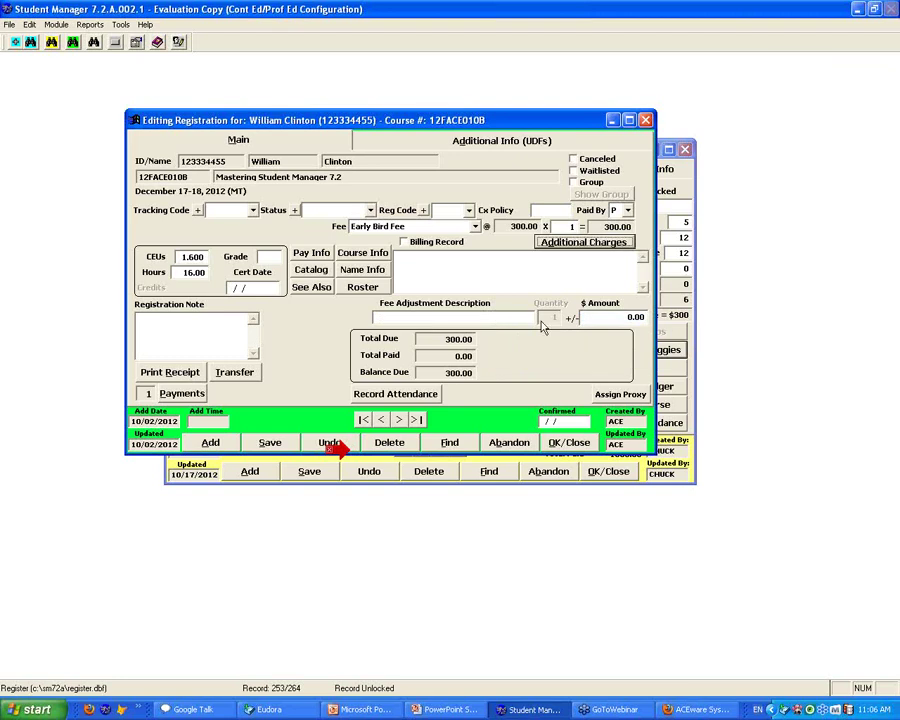
{"action": "left_click", "coordinate": [429, 318]}
{"action": "type", "text": "You are a"}
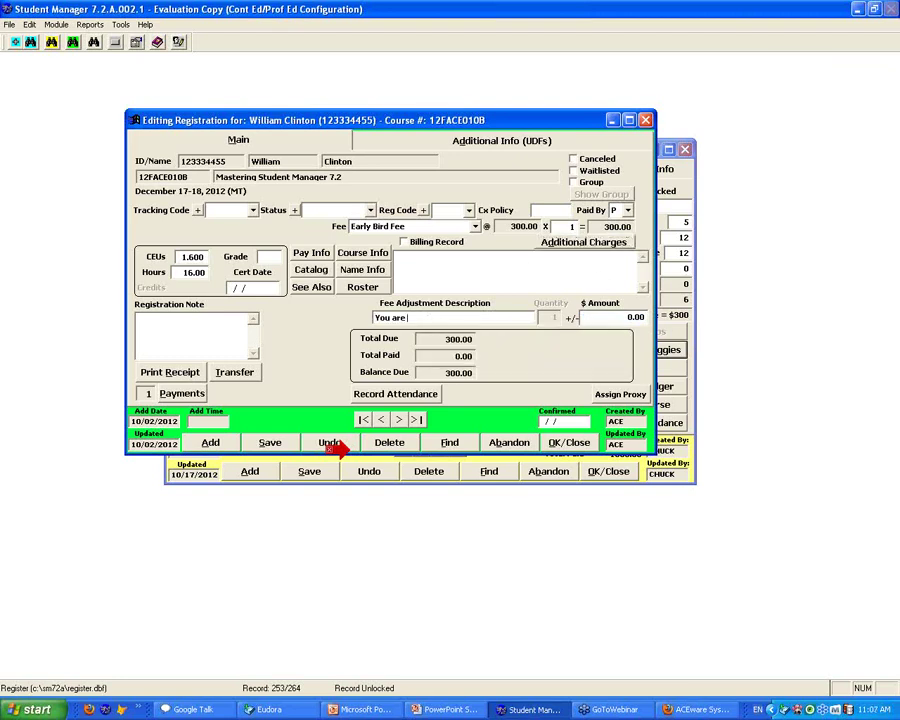
{"action": "type", "text": " whiney Student"}
{"action": "key", "text": "Tab"}
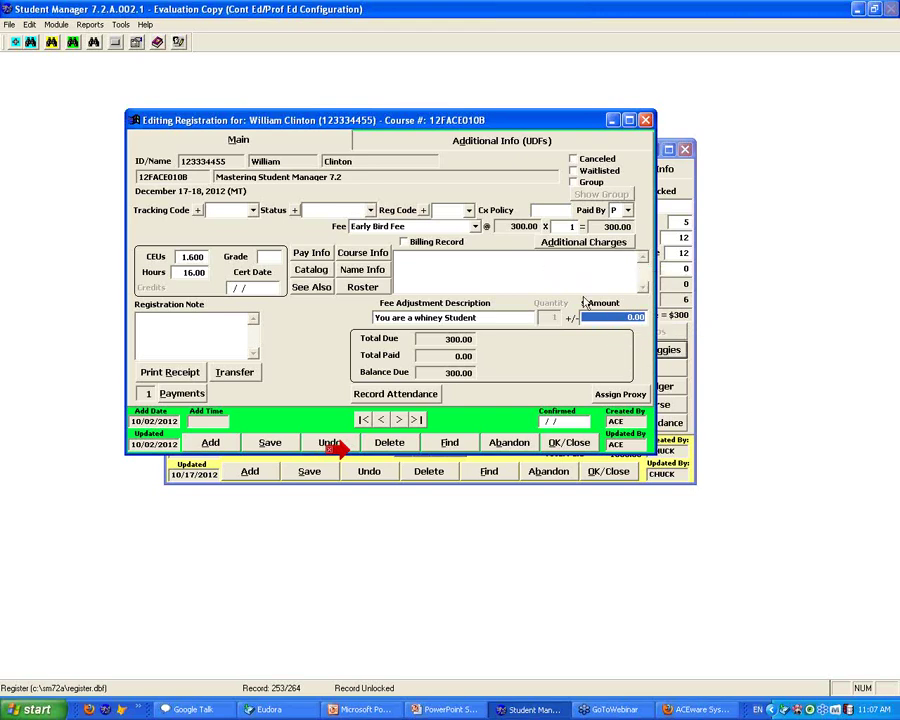
{"action": "type", "text": "-50"}
{"action": "key", "text": "Return"}
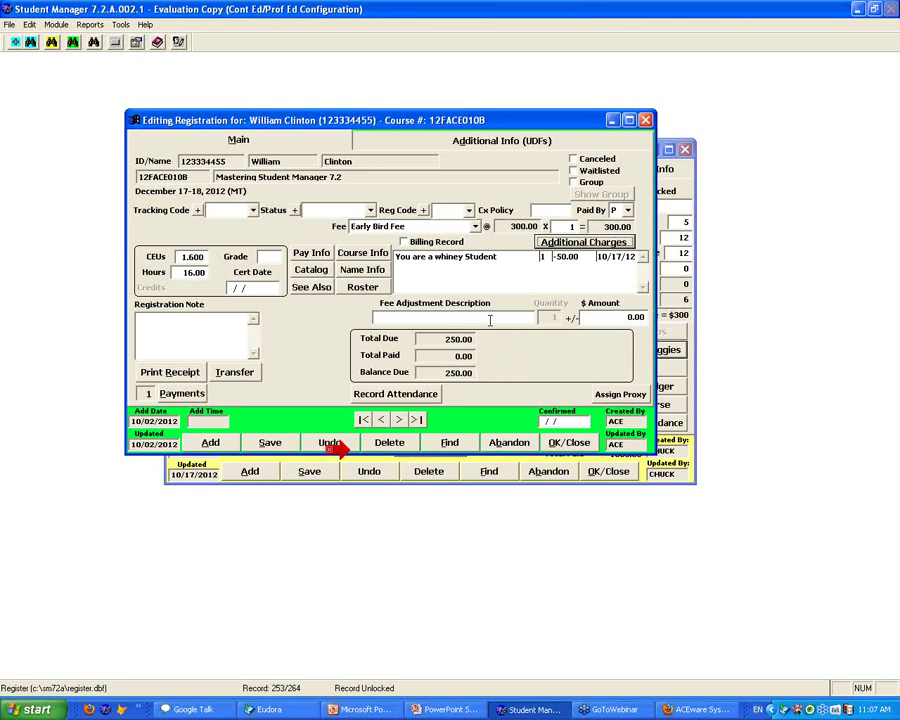
Step: Add the 10.00 Supplies optional charge to the registration
{"action": "left_click", "coordinate": [592, 246]}
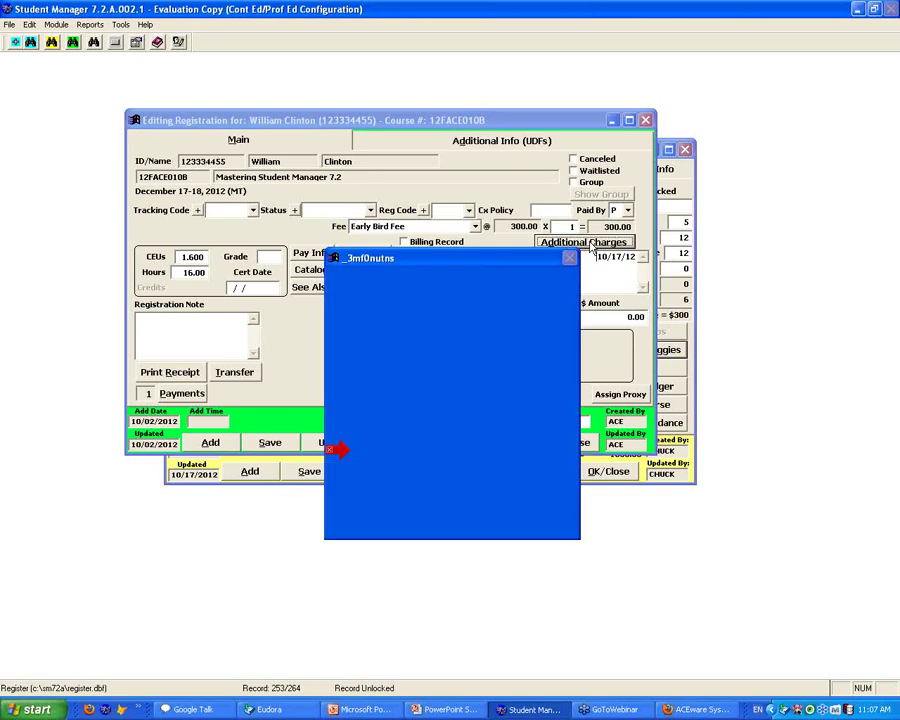
{"action": "double_click", "coordinate": [372, 356]}
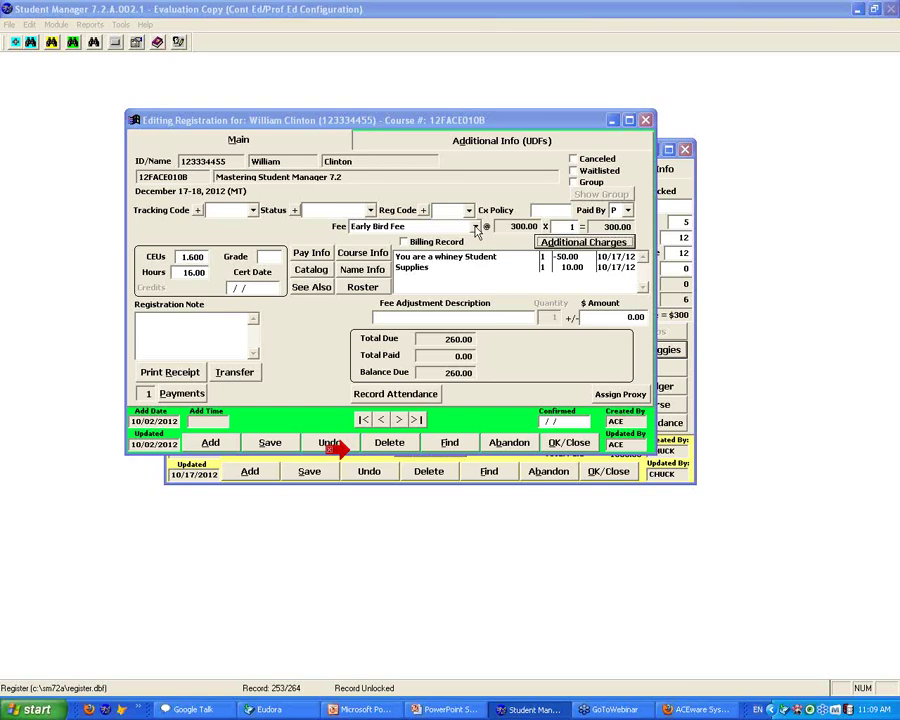
Step: Check the main fee options, keep Early Bird Fee, and bring up the course 12FACE010B record
{"action": "left_click", "coordinate": [476, 227]}
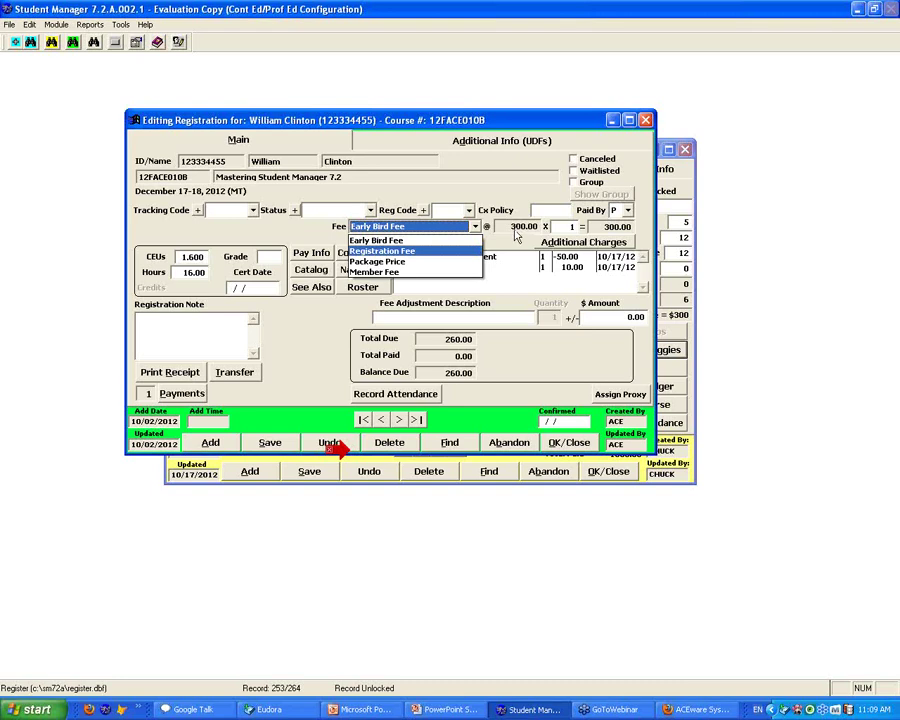
{"action": "key", "text": "Up"}
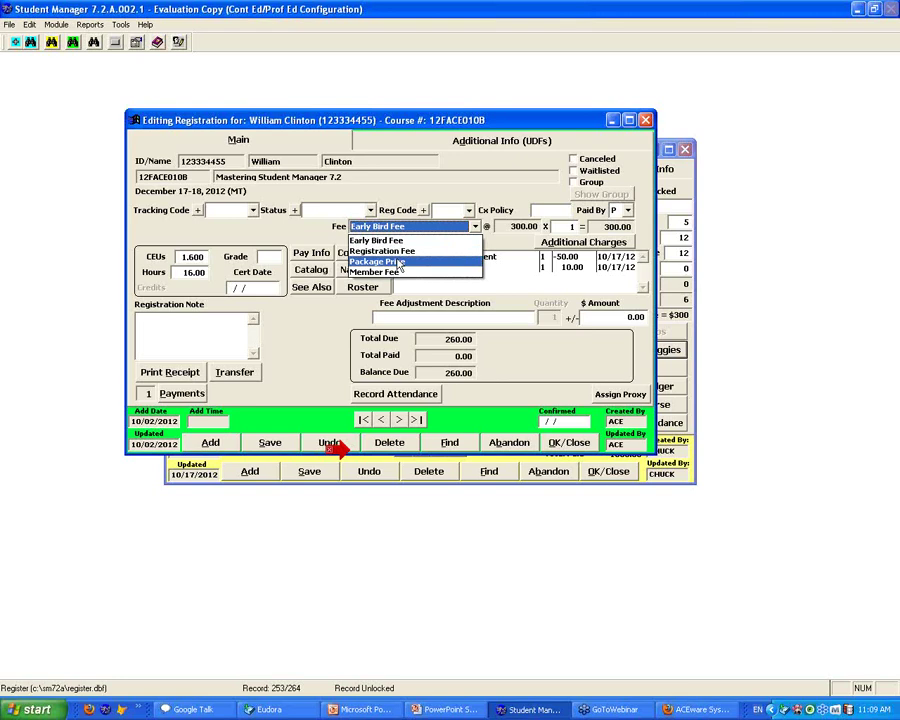
{"action": "key", "text": "Escape"}
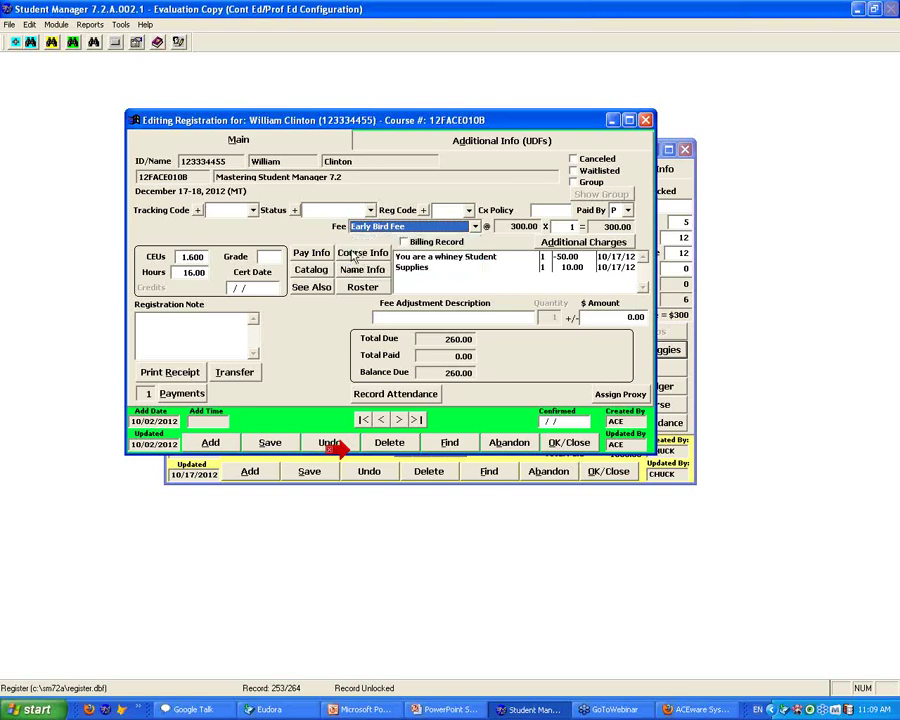
{"action": "left_click", "coordinate": [354, 255]}
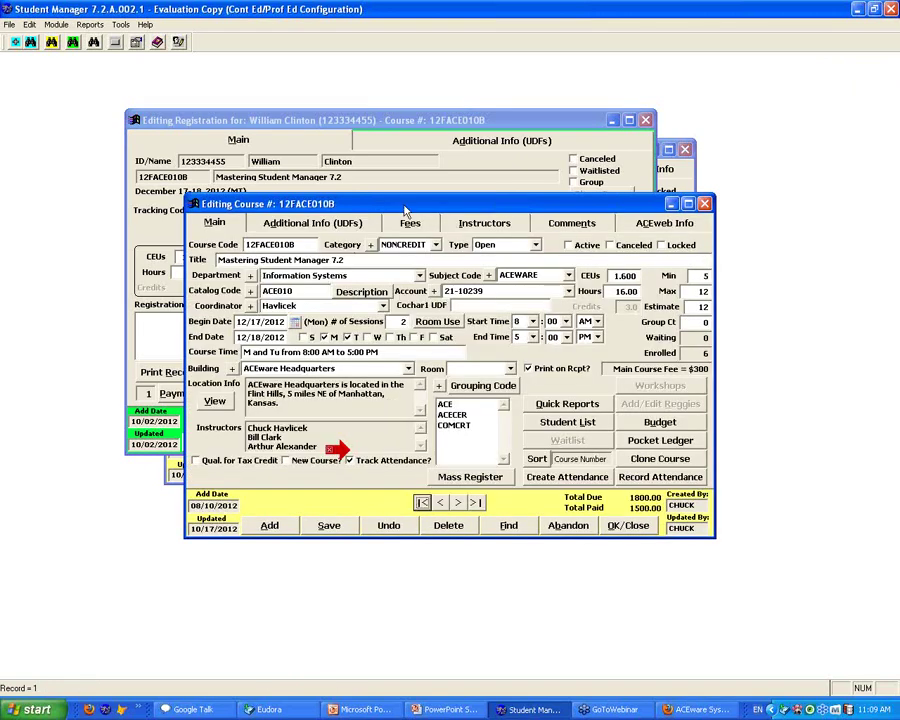
Step: Add a 150.00 Staff Fee main fee hidden from the web
{"action": "left_click_drag", "start_coordinate": [405, 210], "coordinate": [397, 205]}
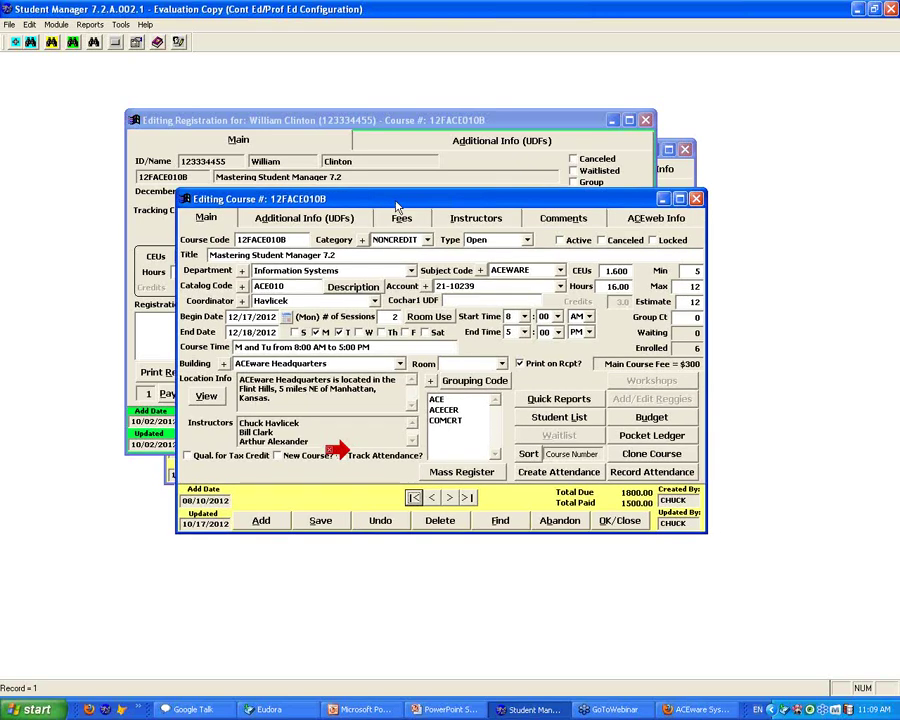
{"action": "left_click_drag", "start_coordinate": [397, 205], "coordinate": [320, 154]}
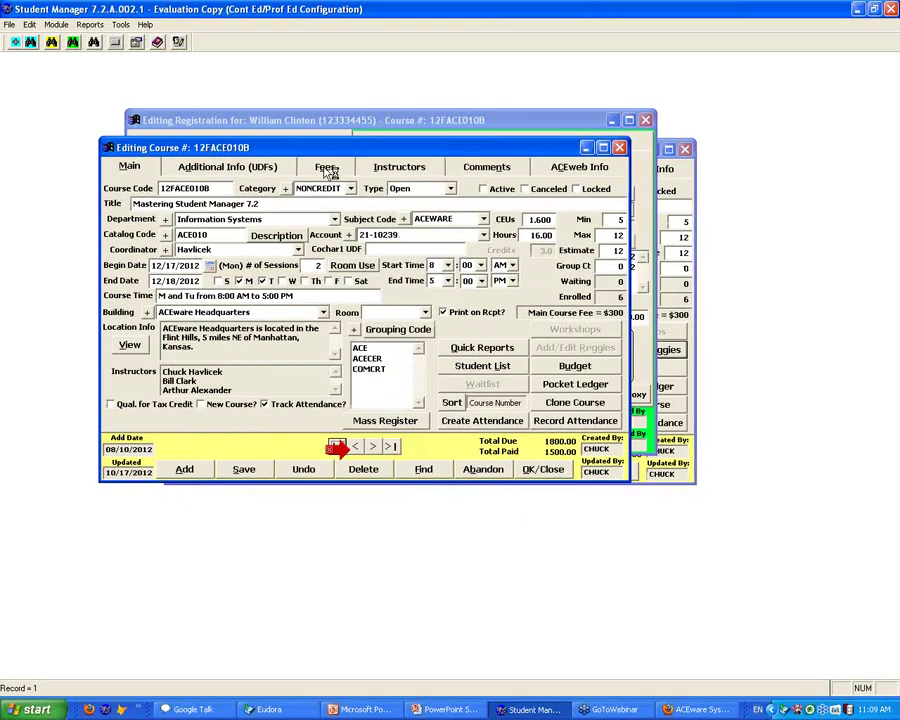
{"action": "left_click", "coordinate": [327, 168]}
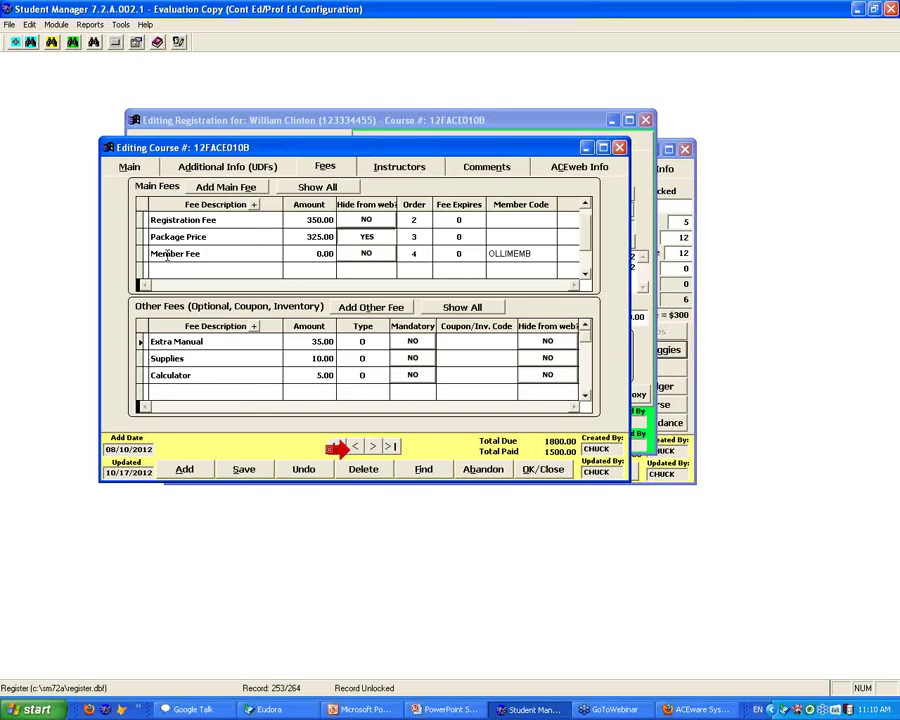
{"action": "left_click", "coordinate": [167, 270]}
{"action": "type", "text": "Staff Fee"}
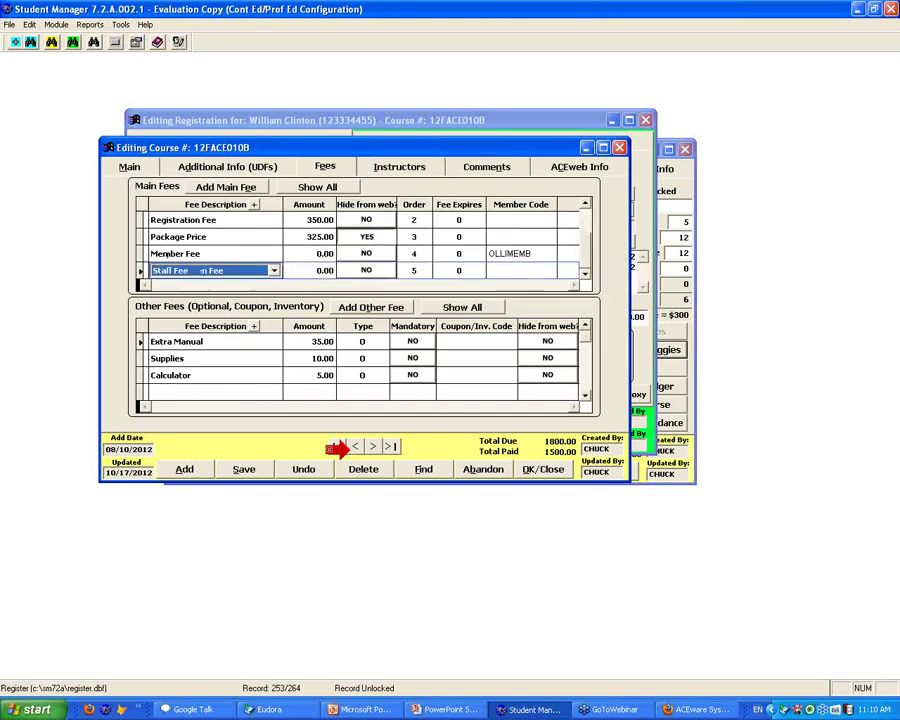
{"action": "key", "text": "Tab"}
{"action": "type", "text": "150"}
{"action": "key", "text": "Tab"}
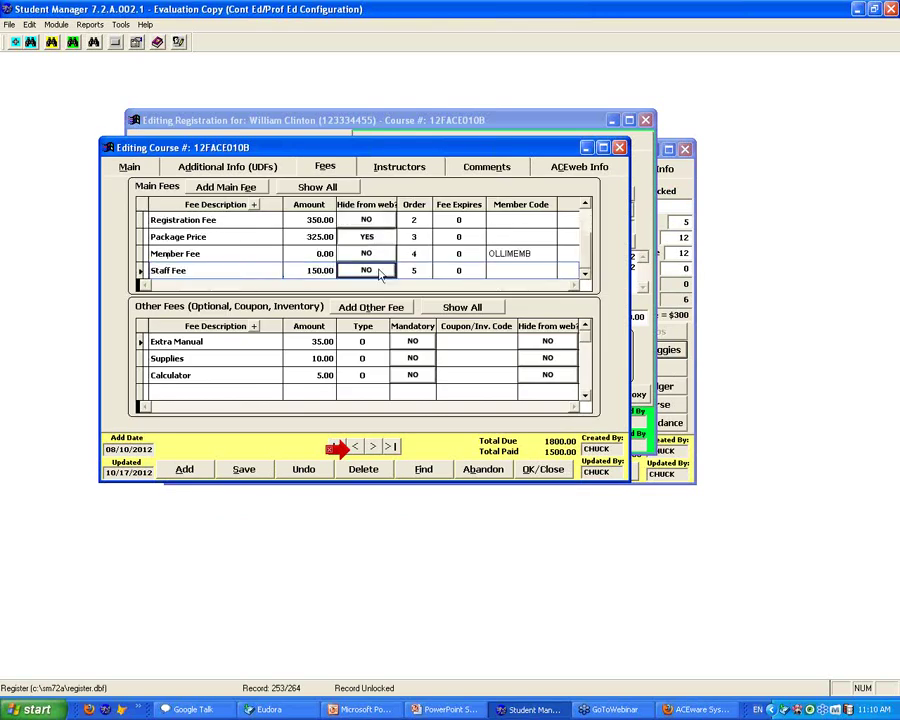
{"action": "key", "text": "y"}
Step: Save the course fees and close the course window
{"action": "left_click", "coordinate": [90, 24]}
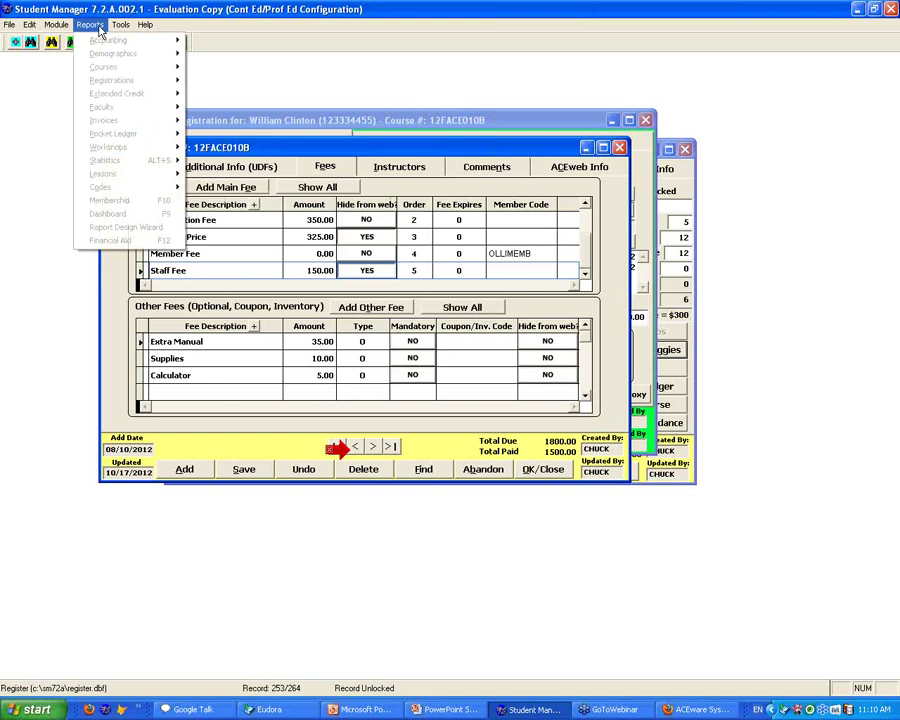
{"action": "left_click", "coordinate": [254, 46]}
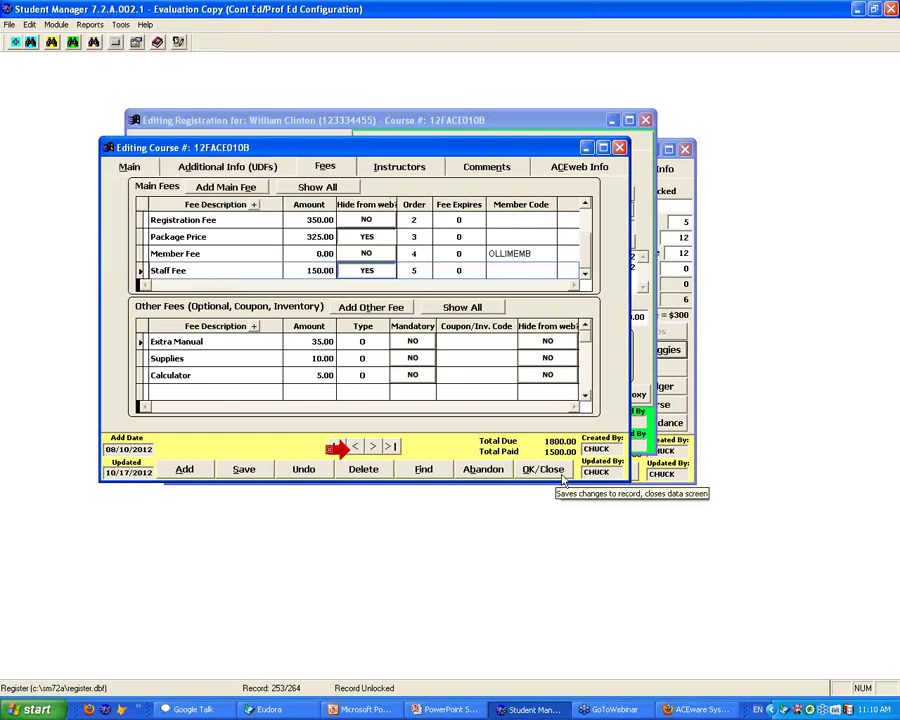
{"action": "left_click", "coordinate": [560, 470]}
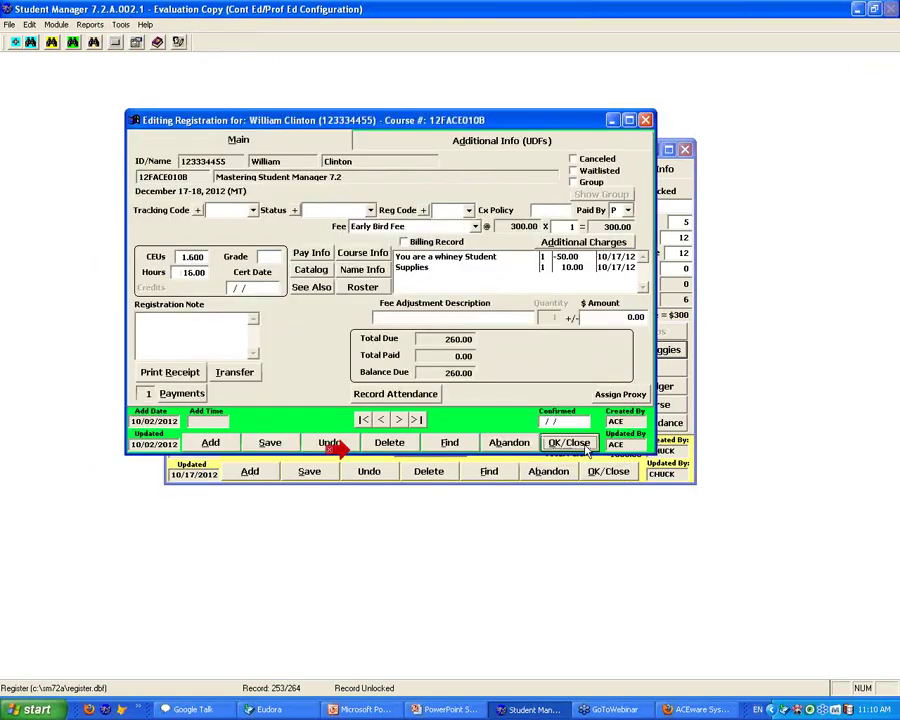
Step: Open the Demographic Summary statistics report, browse its Based On choices, and cancel without running it
{"action": "left_click", "coordinate": [89, 24]}
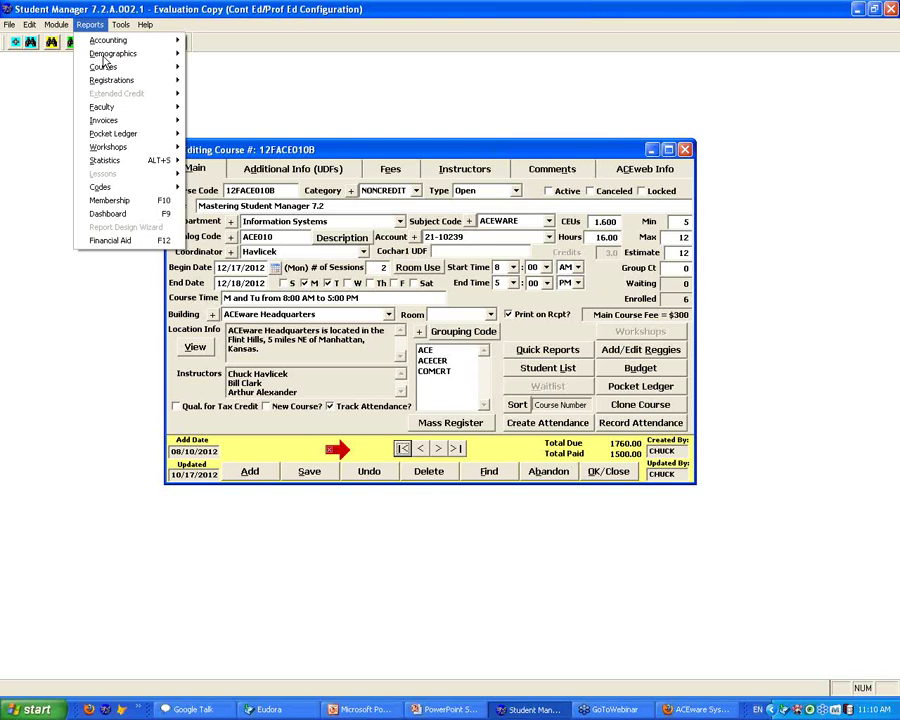
{"action": "mouse_move", "coordinate": [135, 160]}
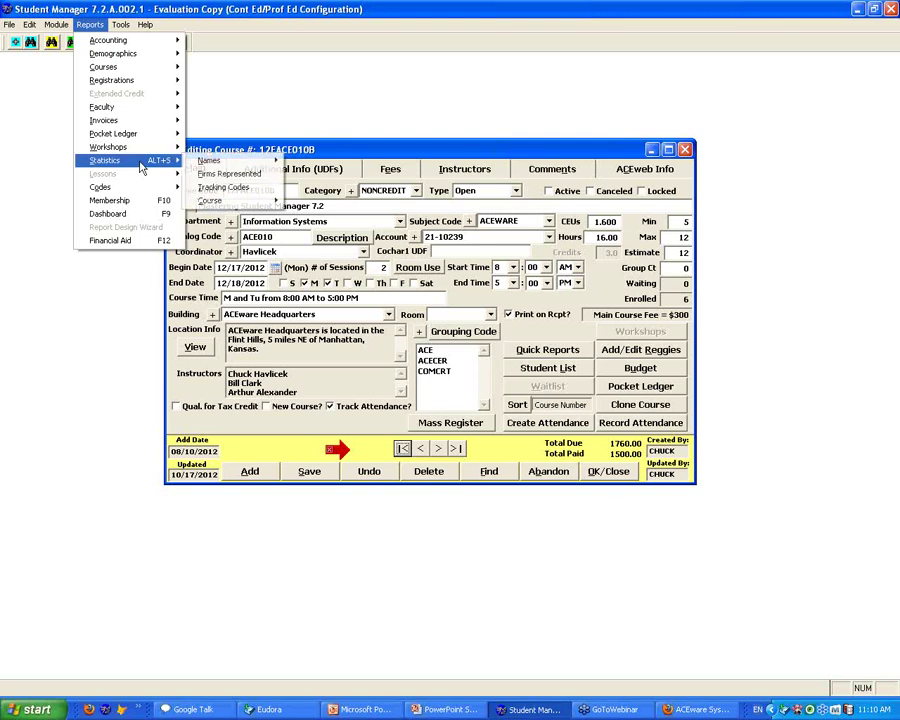
{"action": "mouse_move", "coordinate": [212, 164]}
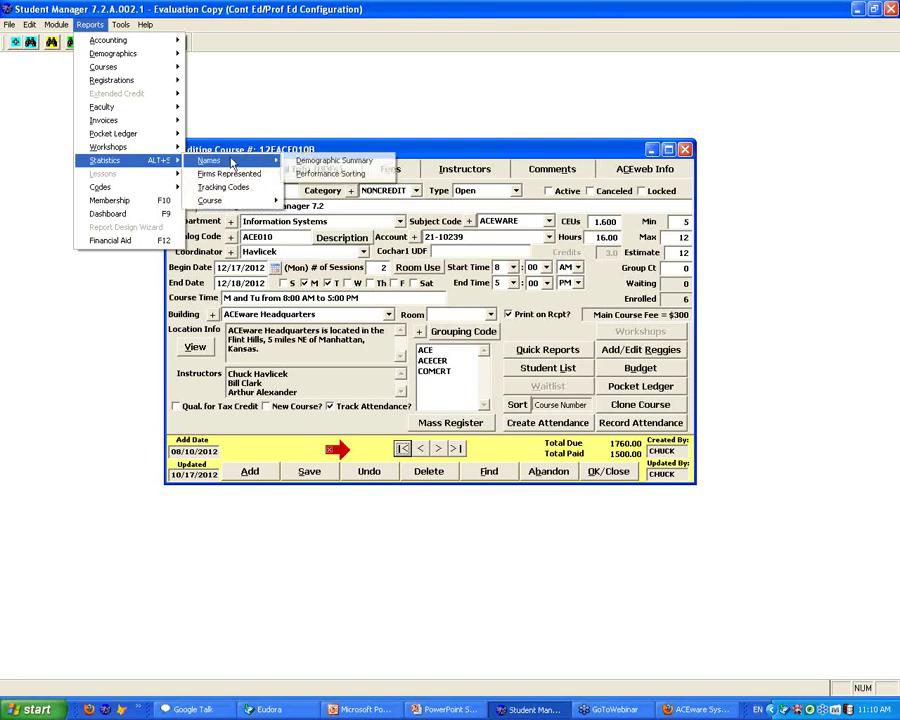
{"action": "left_click", "coordinate": [319, 163]}
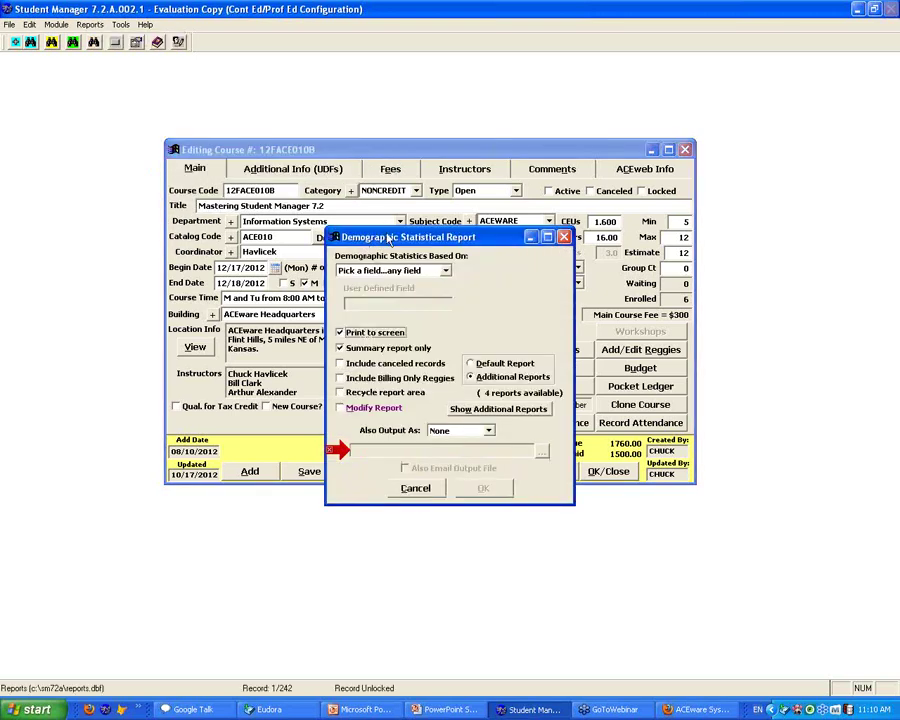
{"action": "left_click_drag", "start_coordinate": [316, 207], "coordinate": [220, 147]}
{"action": "left_click", "coordinate": [277, 177]}
{"action": "scroll", "coordinate": [230, 222], "scroll_direction": "down", "scroll_amount": 2}
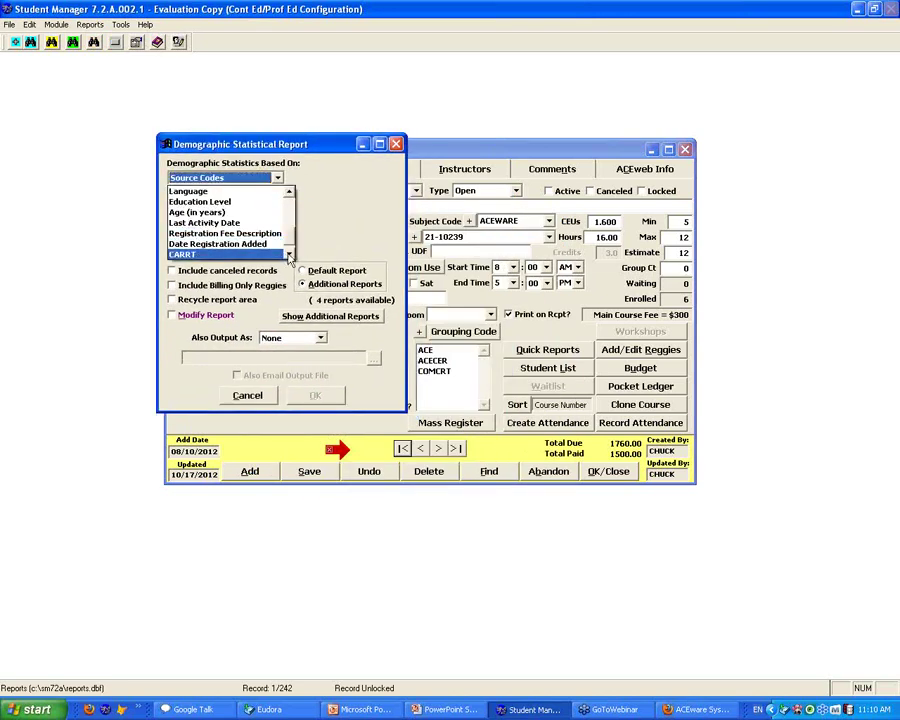
{"action": "scroll", "coordinate": [280, 256], "scroll_direction": "up", "scroll_amount": 1}
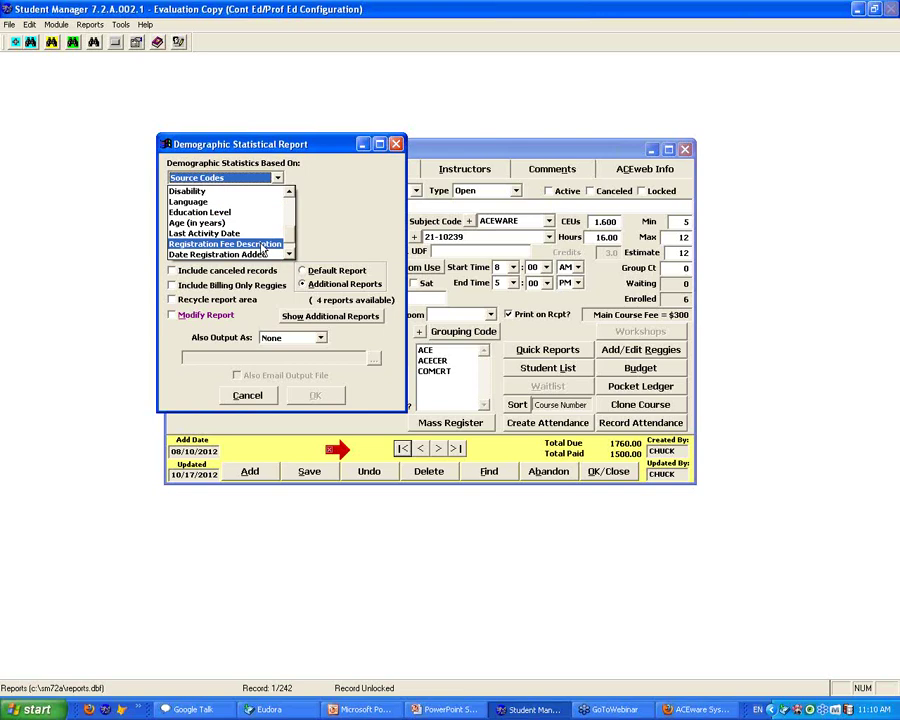
{"action": "left_click", "coordinate": [261, 398]}
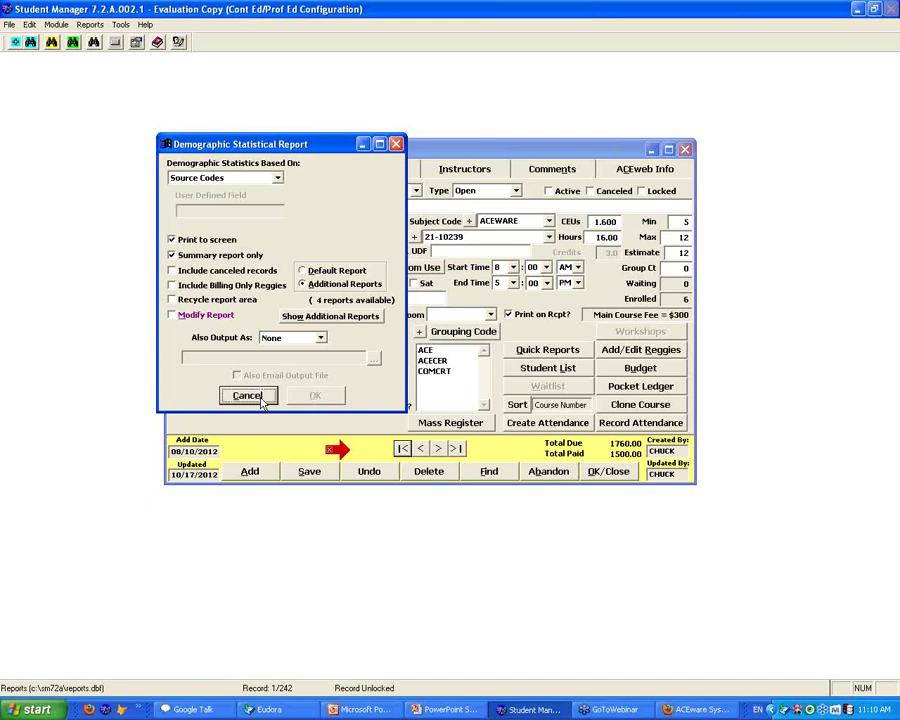
{"action": "left_click", "coordinate": [248, 396]}
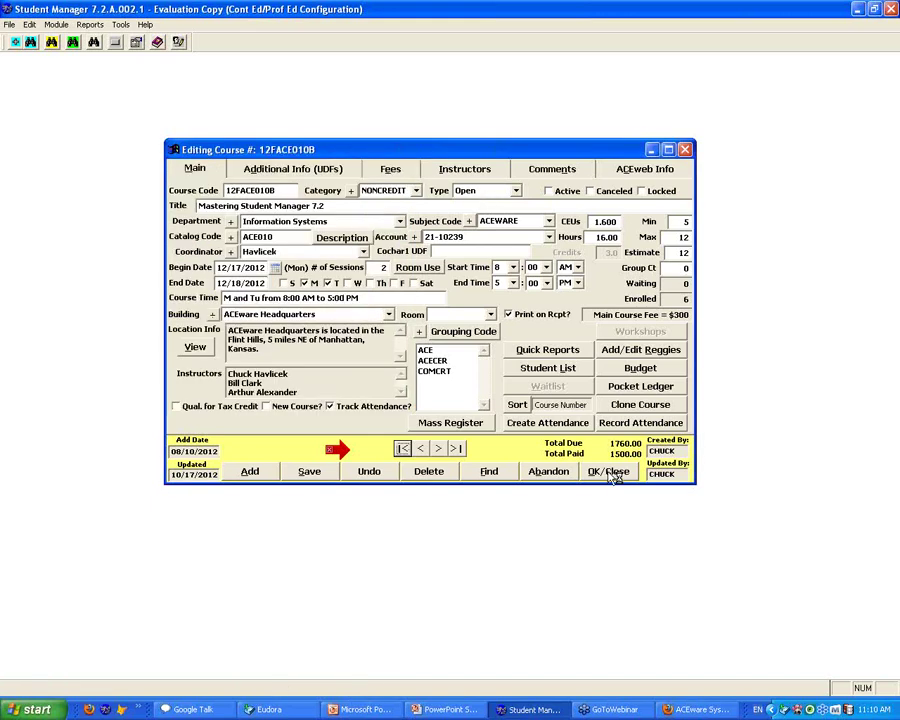
{"action": "left_click", "coordinate": [646, 351]}
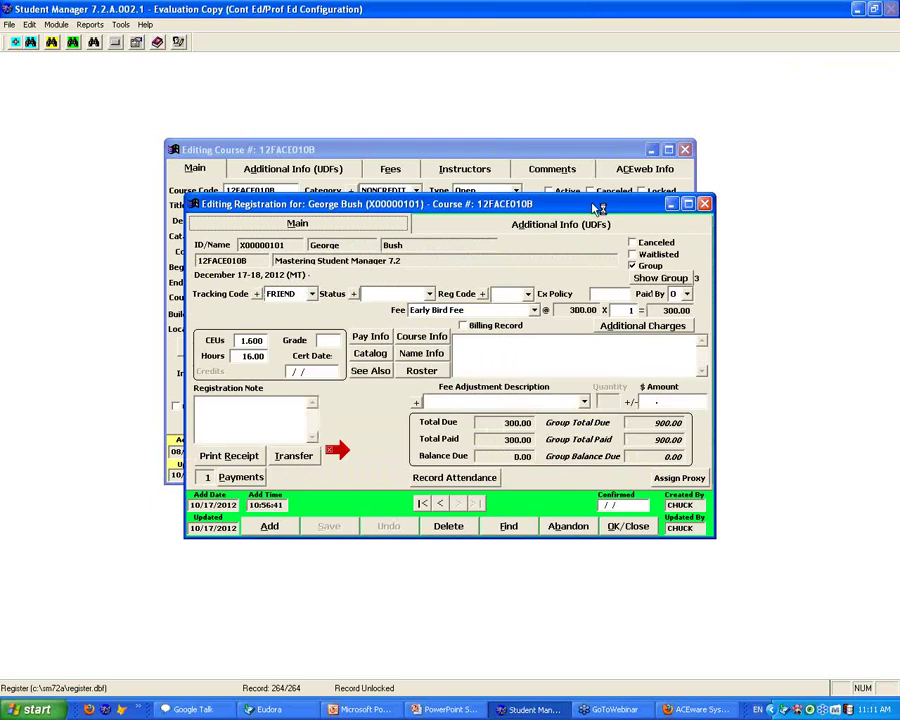
Step: Create a new 'Staff Discount' fee adjustment description code
{"action": "left_click_drag", "start_coordinate": [599, 208], "coordinate": [458, 178]}
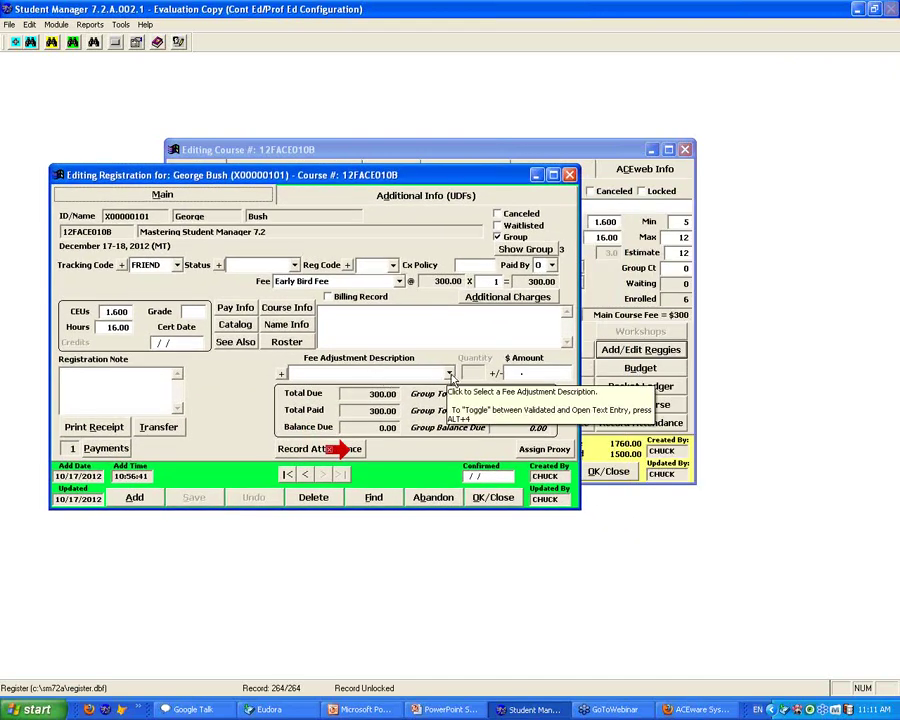
{"action": "left_click", "coordinate": [283, 376]}
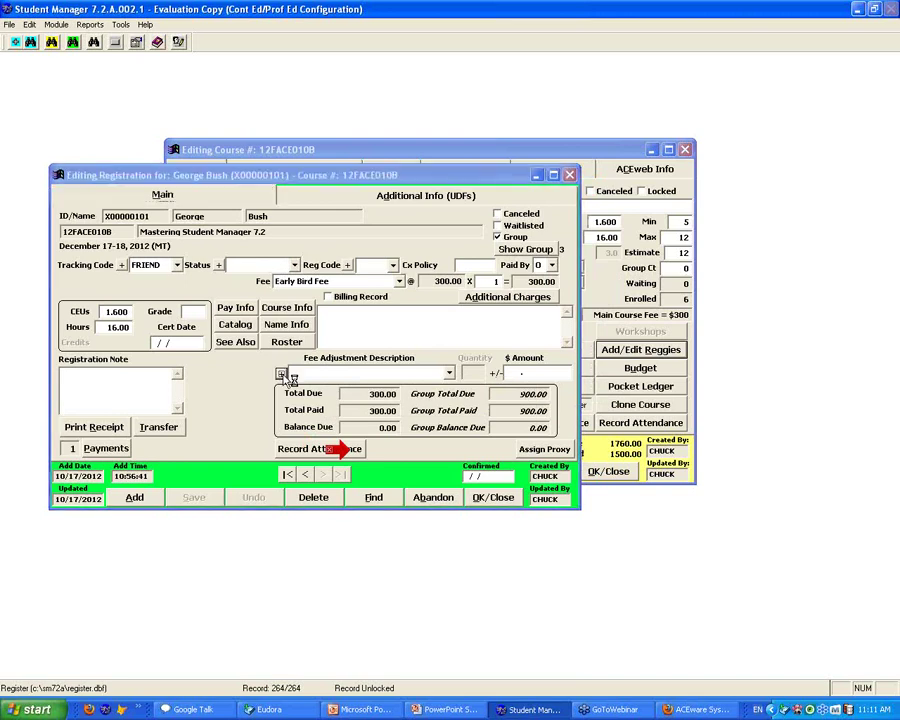
{"action": "type", "text": "Staff Discount"}
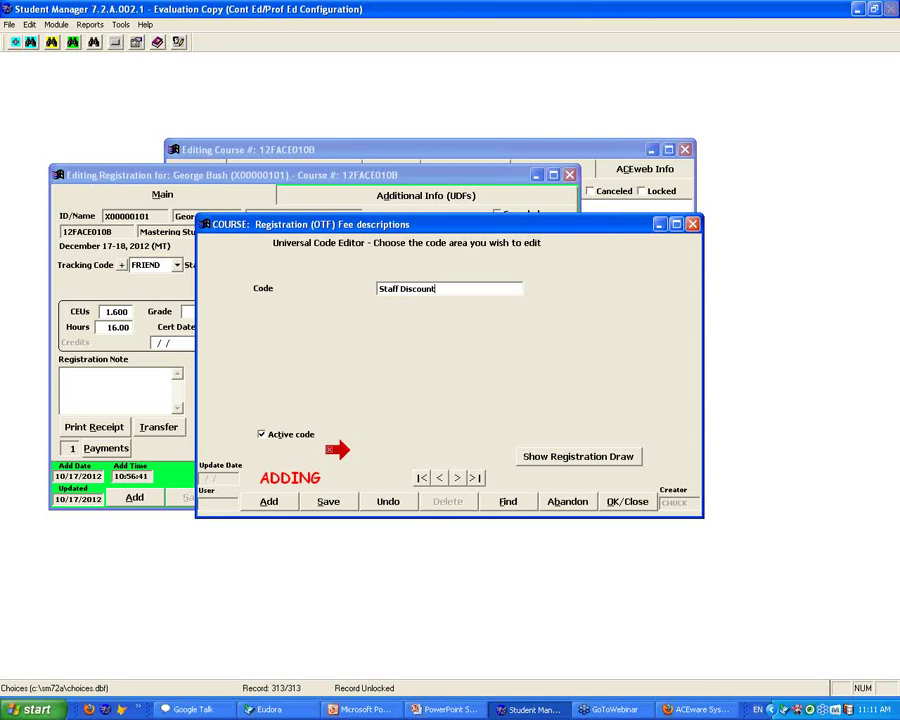
{"action": "key", "text": "Tab"}
{"action": "left_click", "coordinate": [577, 452]}
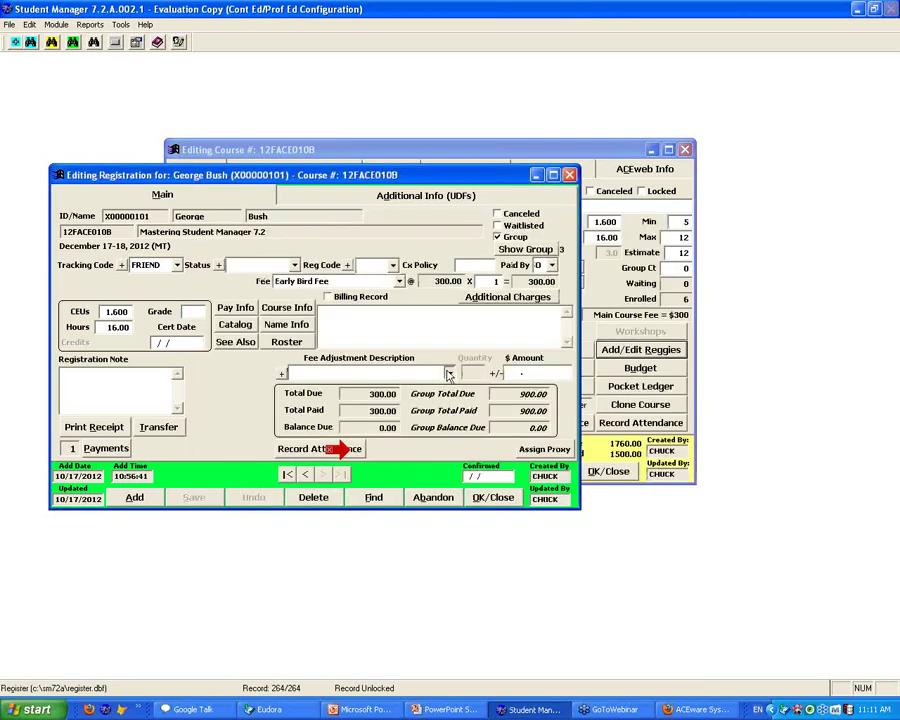
Step: Apply a -150.00 Staff Discount adjustment, then save and close the registration
{"action": "left_click", "coordinate": [449, 375]}
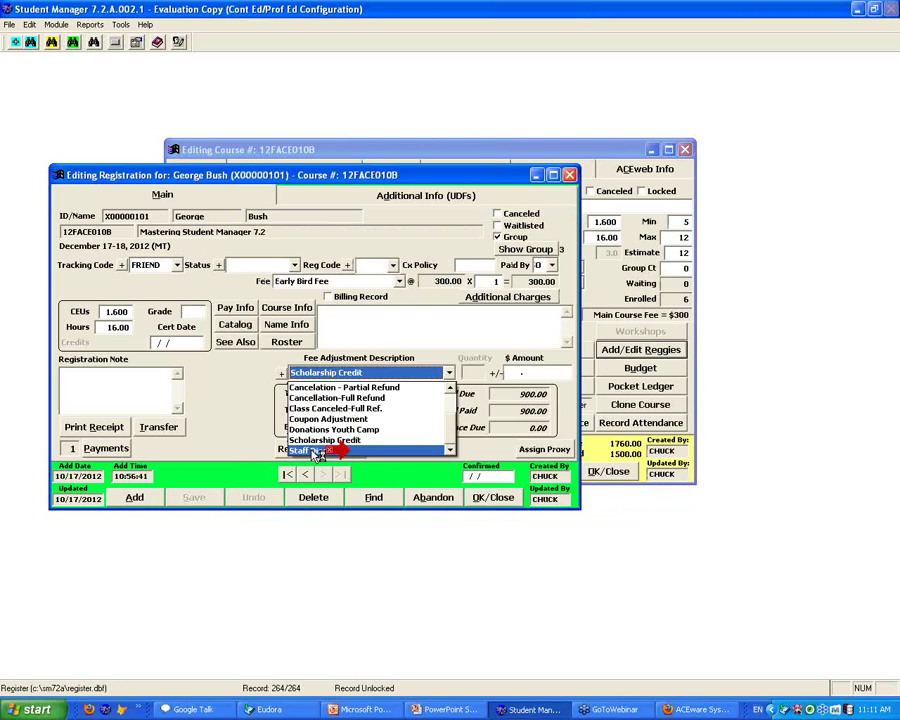
{"action": "left_click", "coordinate": [316, 451]}
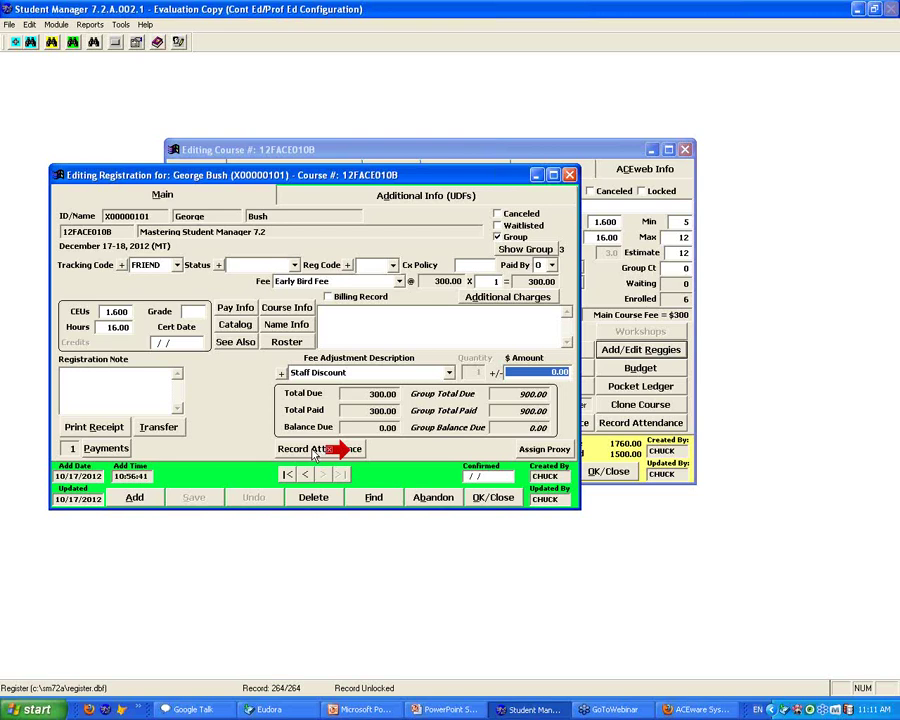
{"action": "key", "text": "Delete"}
{"action": "type", "text": "0"}
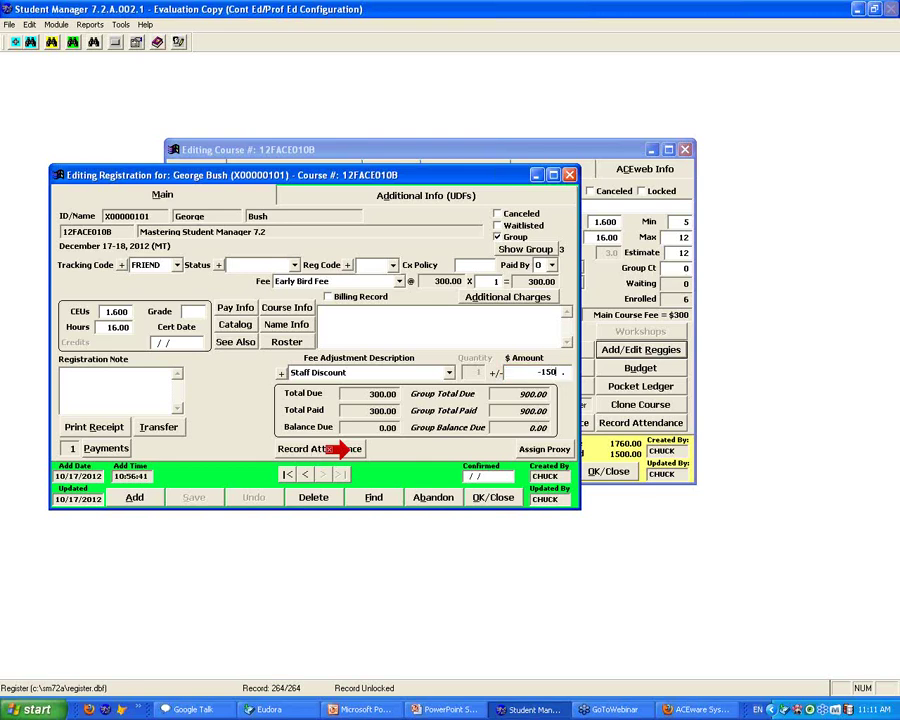
{"action": "key", "text": "Return"}
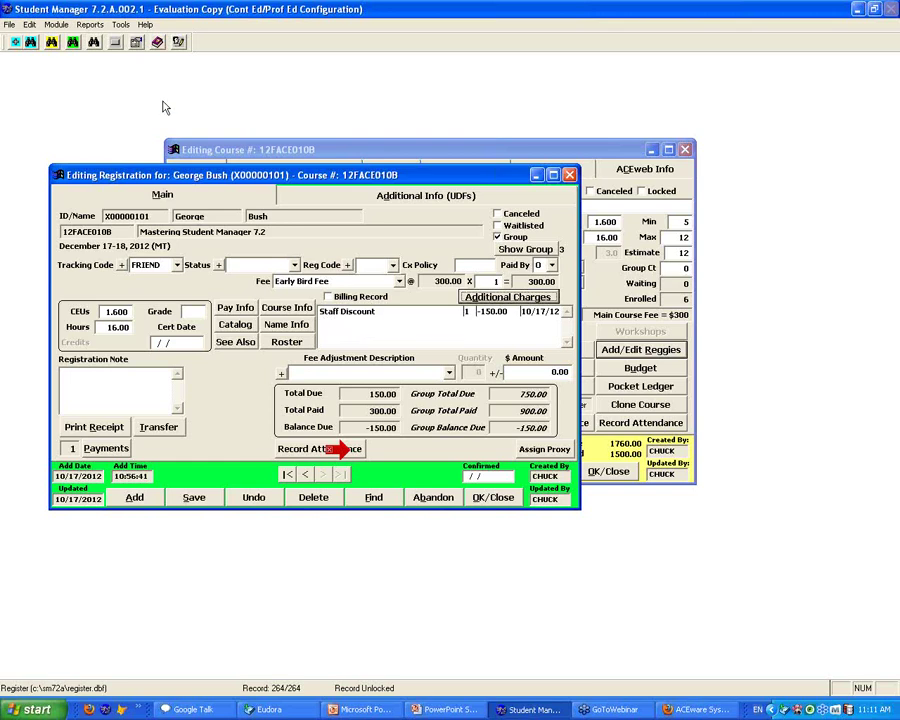
{"action": "left_click", "coordinate": [503, 504]}
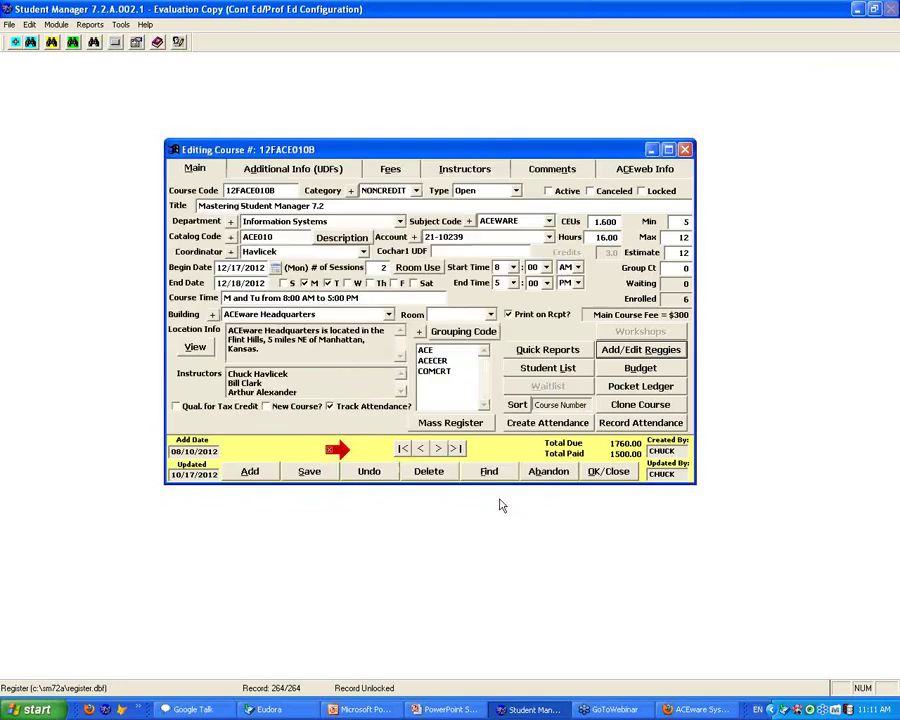
{"action": "left_click", "coordinate": [90, 24]}
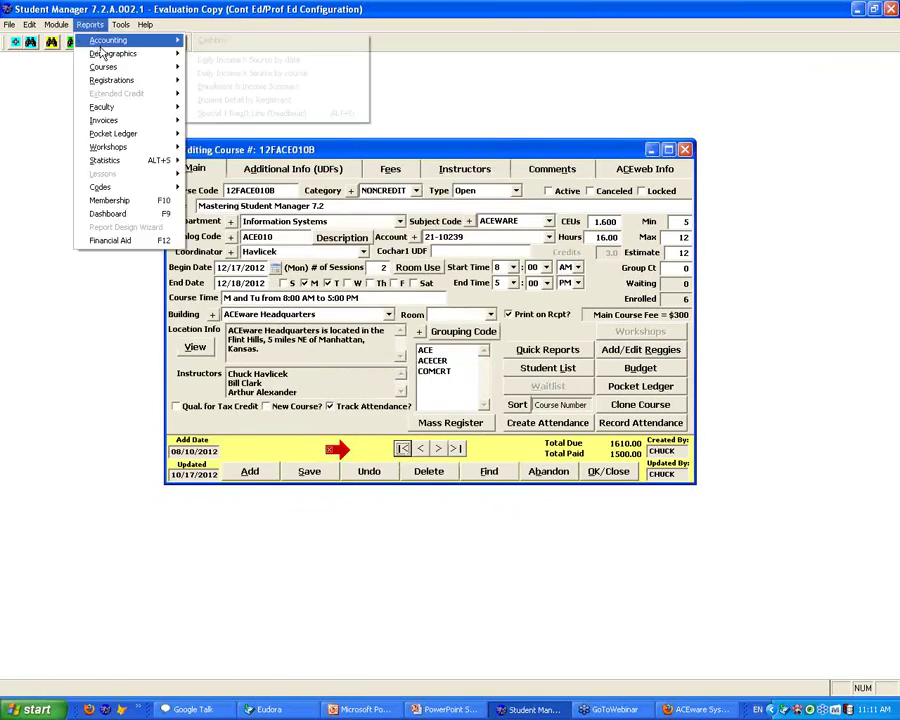
{"action": "mouse_move", "coordinate": [107, 84]}
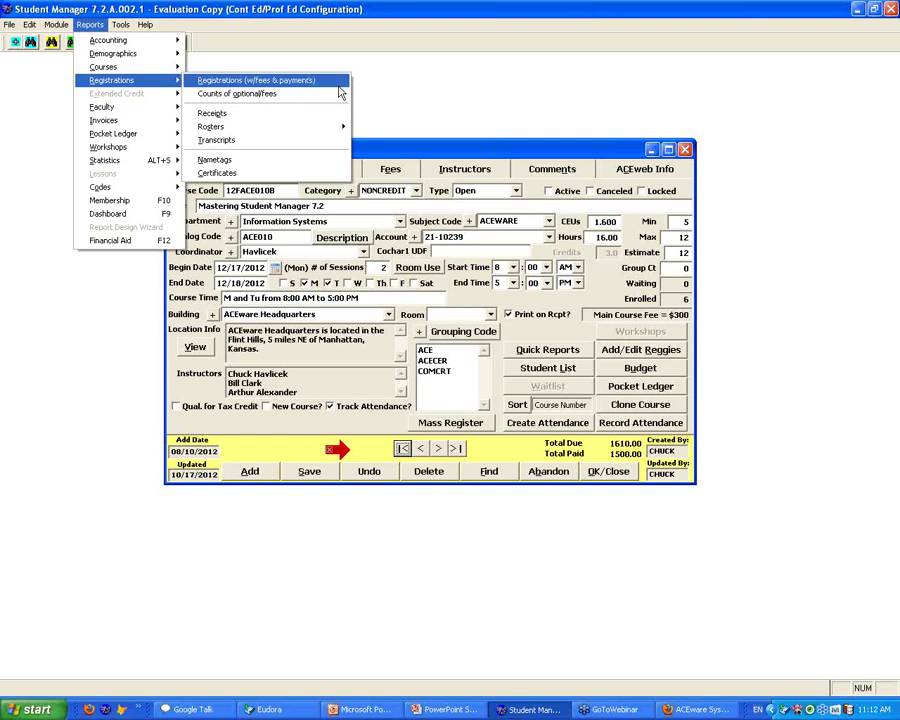
{"action": "left_click", "coordinate": [436, 102]}
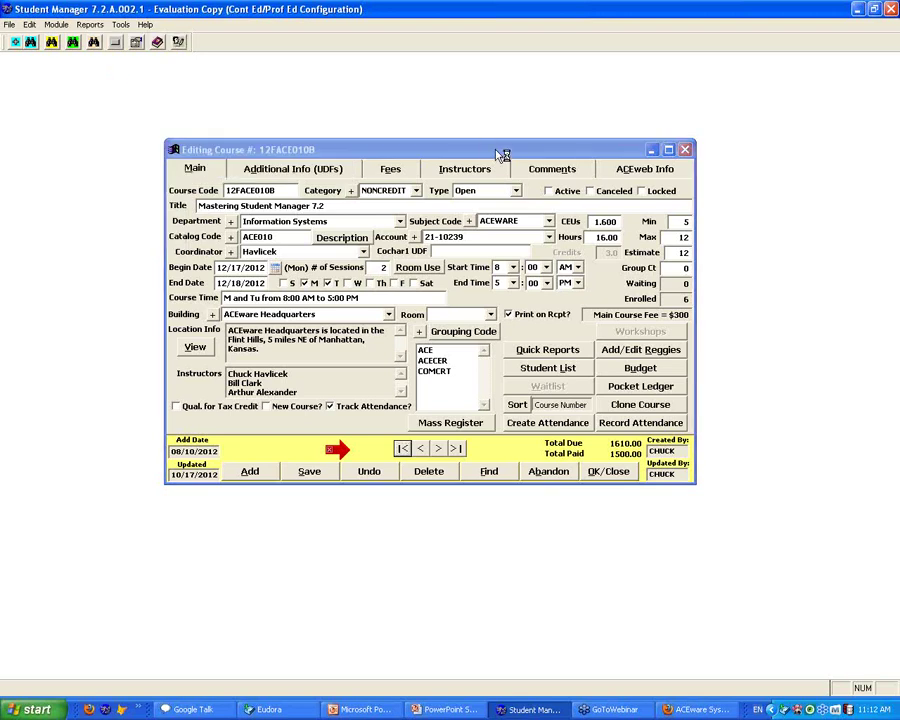
{"action": "left_click_drag", "start_coordinate": [502, 155], "coordinate": [442, 148]}
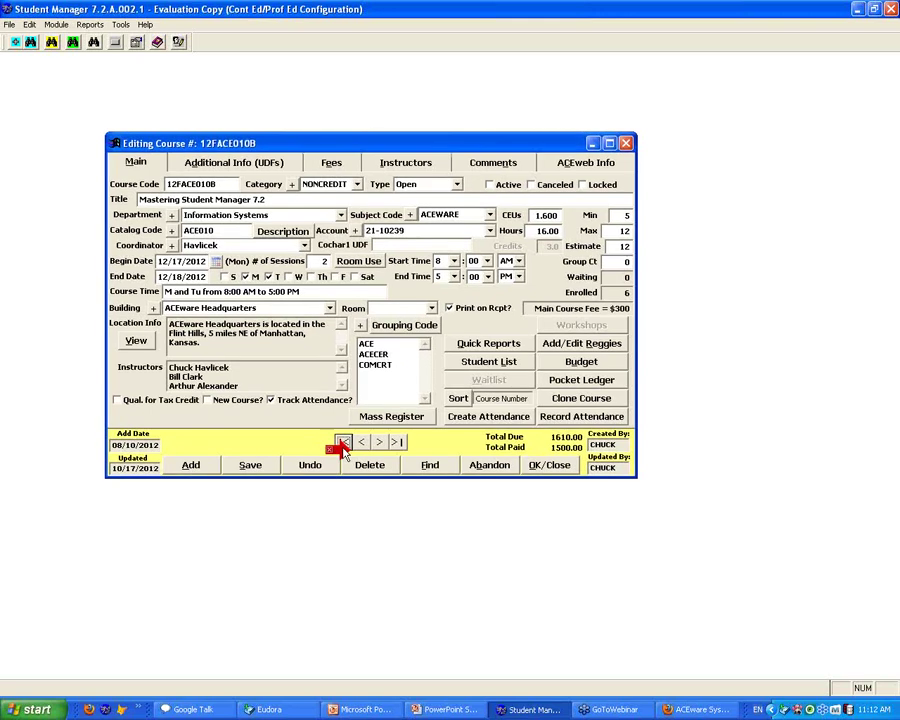
Step: Return to the PowerPoint slide show on the 'Adjustments to fees' slide
{"action": "left_click", "coordinate": [343, 448]}
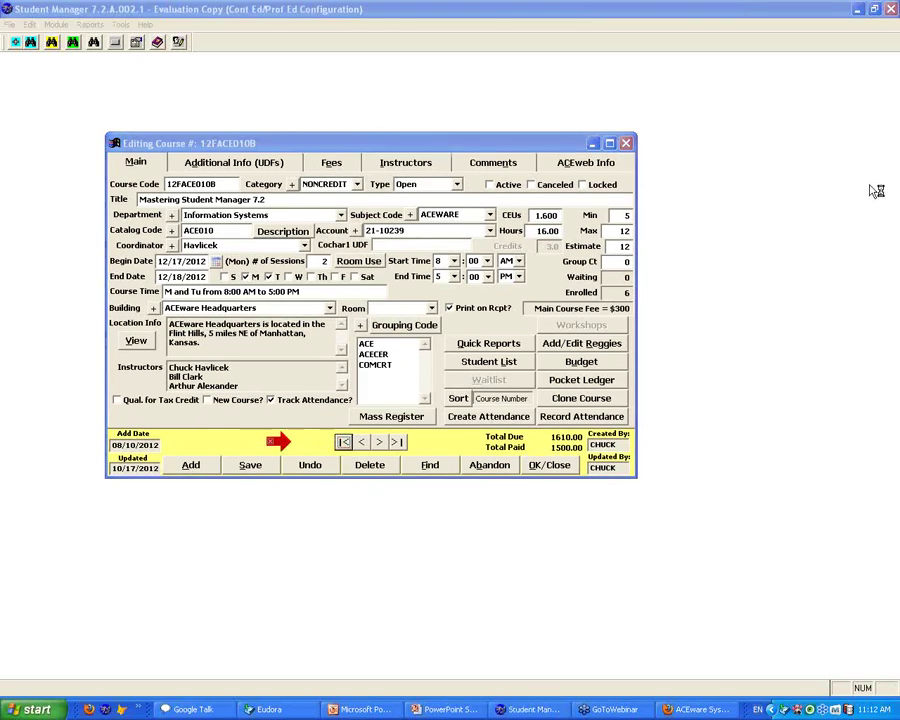
{"action": "left_click", "coordinate": [447, 711]}
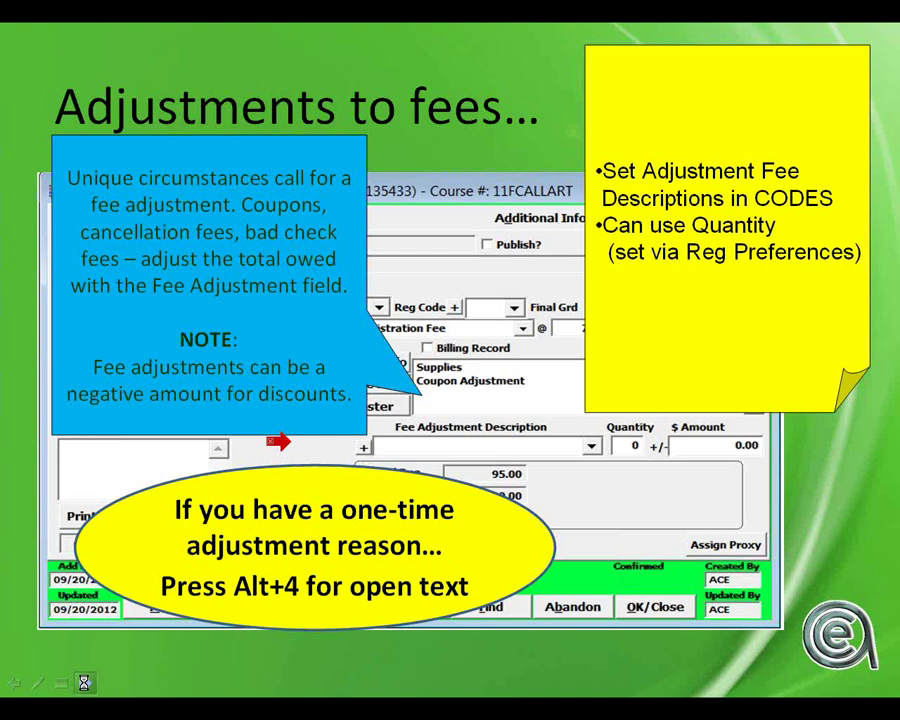
Step: Advance the slideshow to the 'Show me (GET ME) the $$$$' payments slide
{"action": "left_click", "coordinate": [459, 435]}
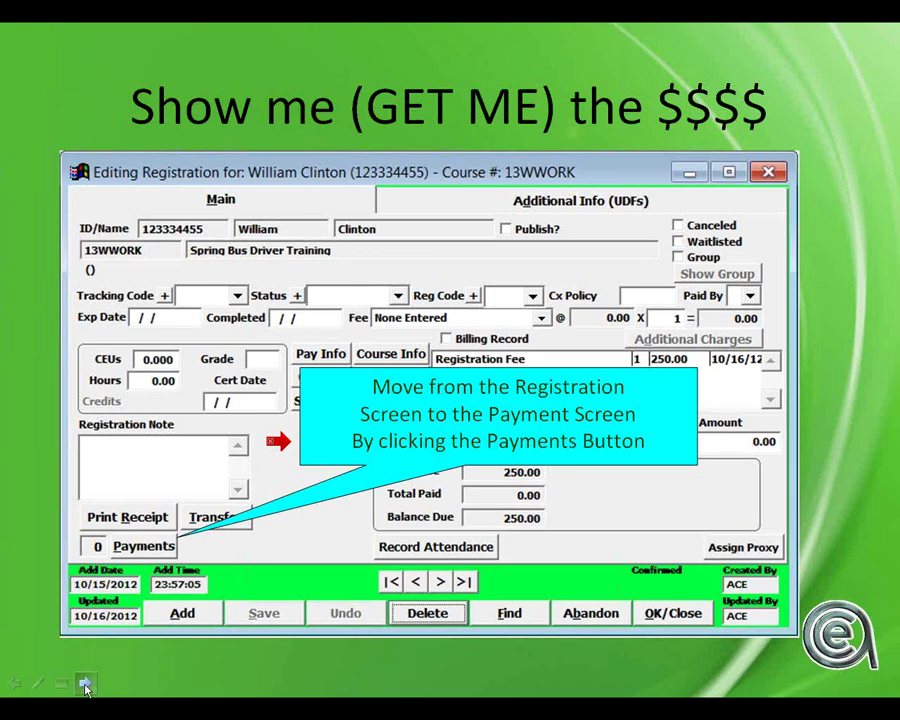
Step: Advance to the Payment Notes slide on multiple payments, part payments and notes
{"action": "key", "text": "Right"}
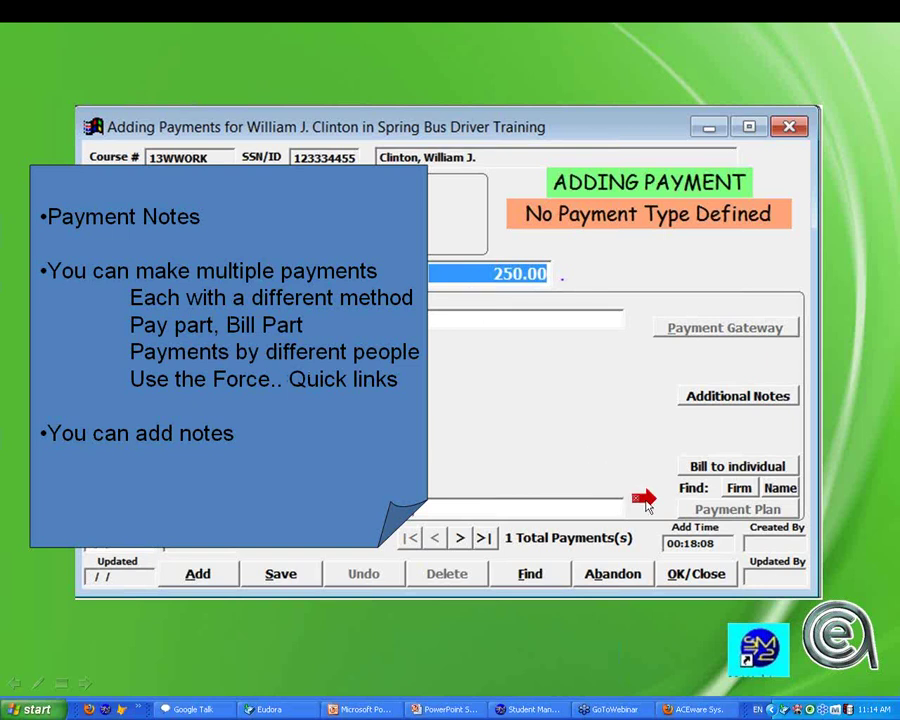
Step: Advance to the slide on saving, closing and printing the receipt
{"action": "left_click", "coordinate": [762, 491]}
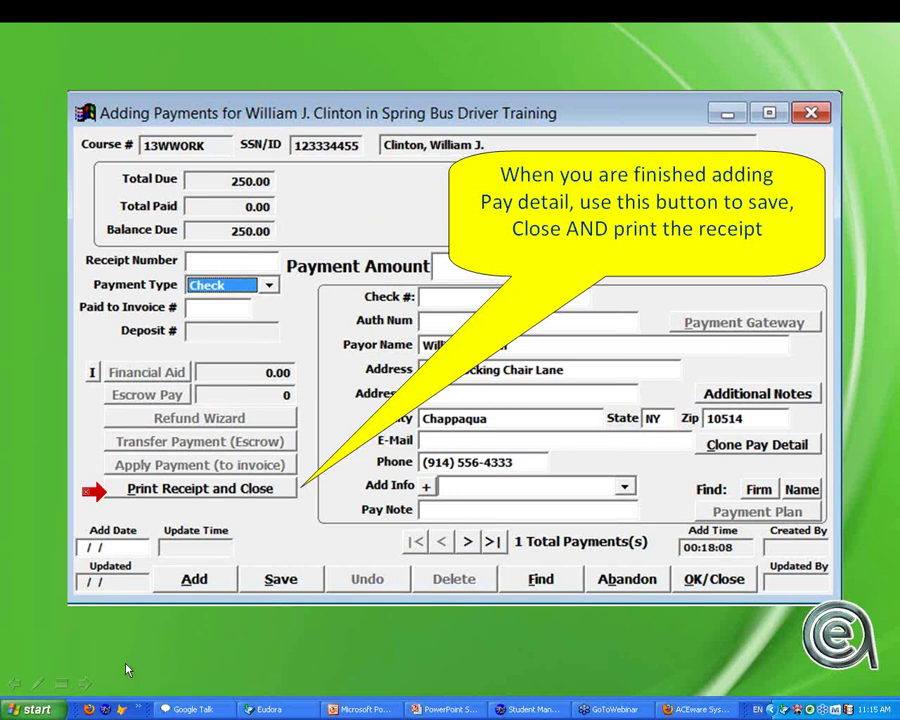
Step: Show the CAUTION slide on multiple payments, then bring Student Manager to the front
{"action": "left_click", "coordinate": [87, 688]}
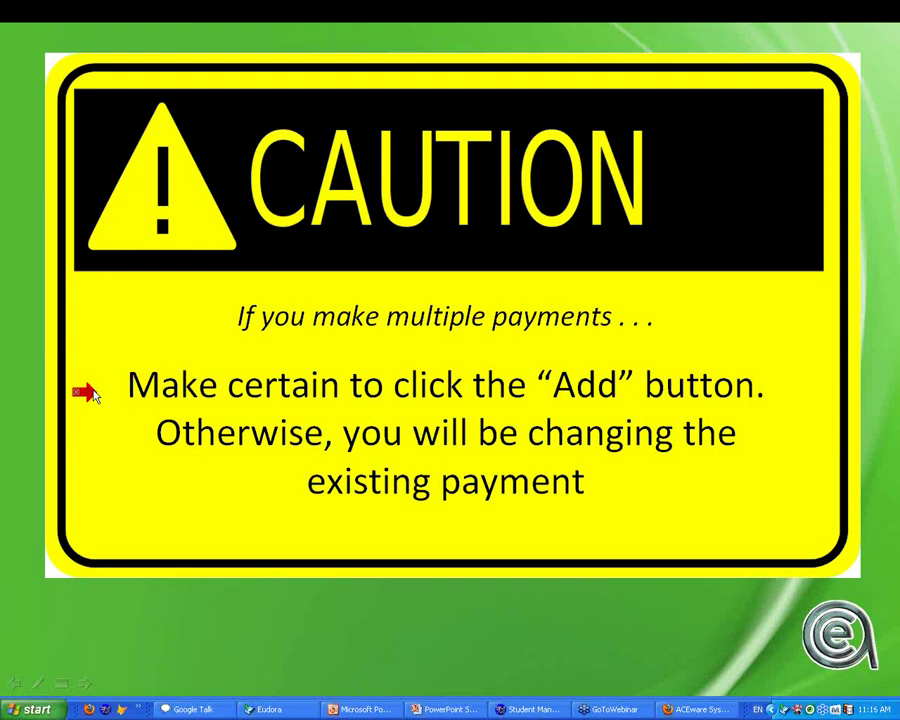
{"action": "left_click", "coordinate": [532, 709]}
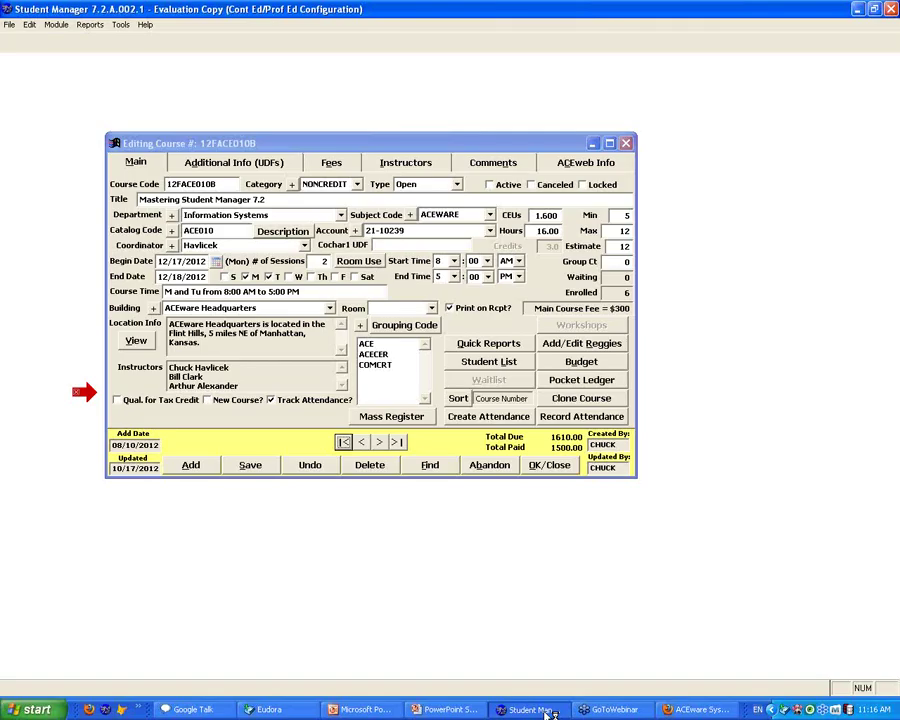
Step: Close the course record and look up the student's name record by surname
{"action": "left_click", "coordinate": [548, 466]}
{"action": "left_click", "coordinate": [30, 42]}
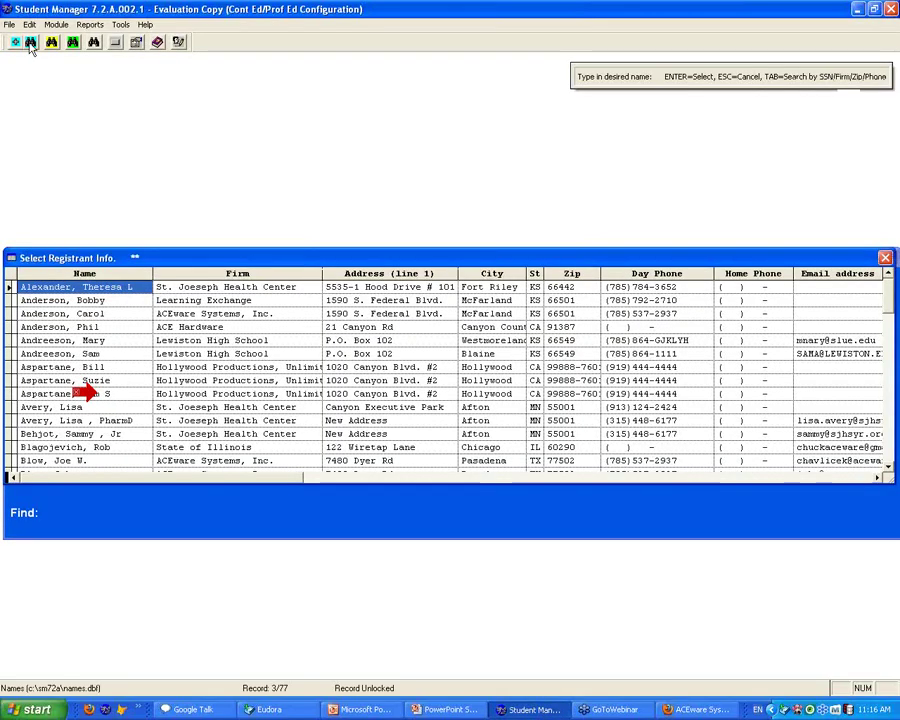
{"action": "type", "text": "BLOW"}
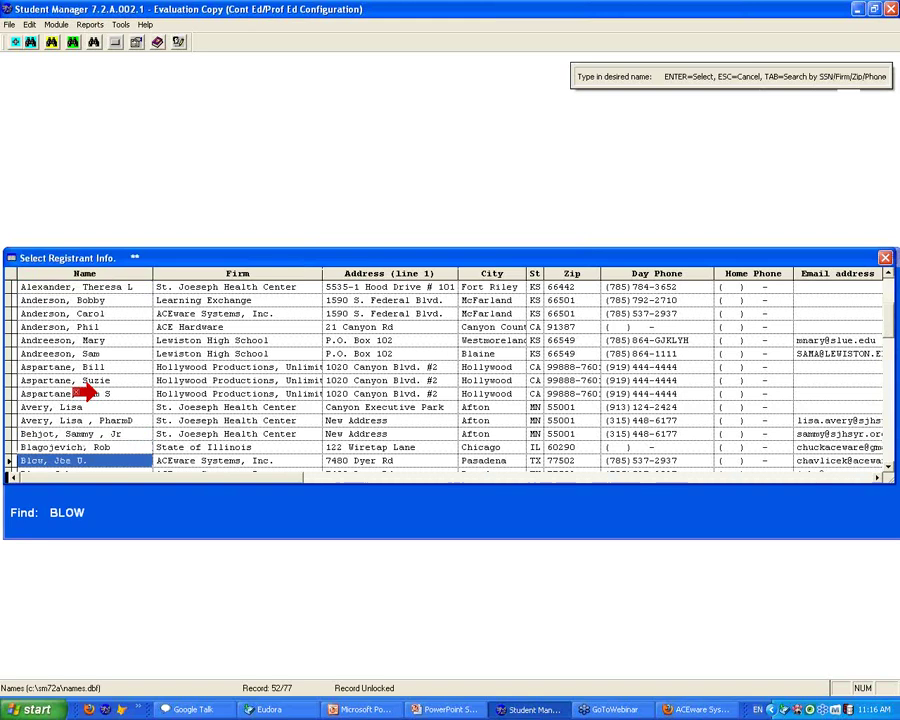
{"action": "key", "text": "Return"}
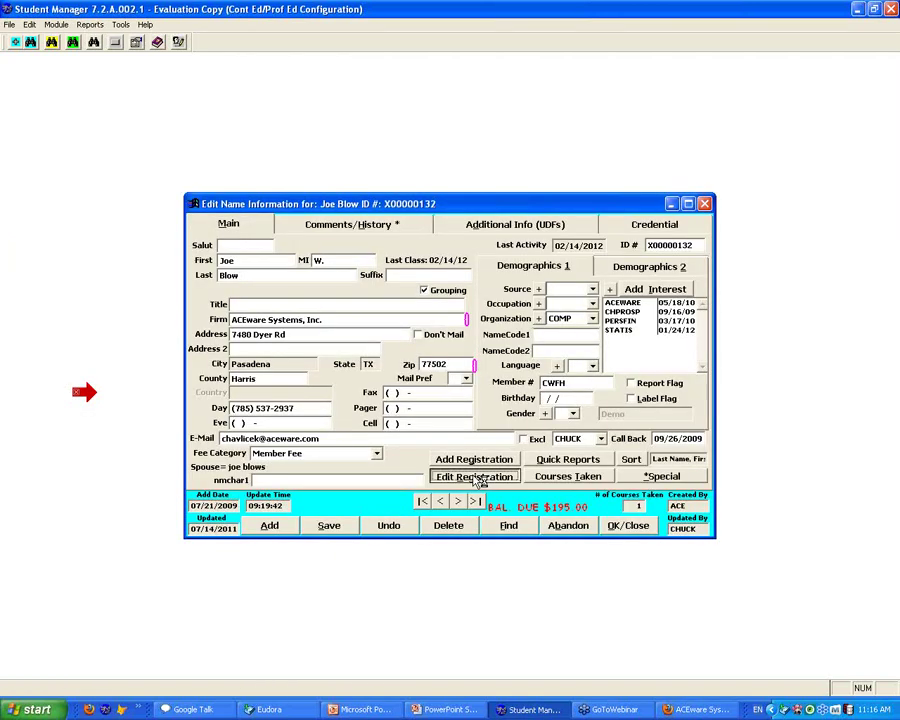
Step: Open the student's registrations and settle on 10UMIS102 with 195.00 due
{"action": "left_click", "coordinate": [474, 477]}
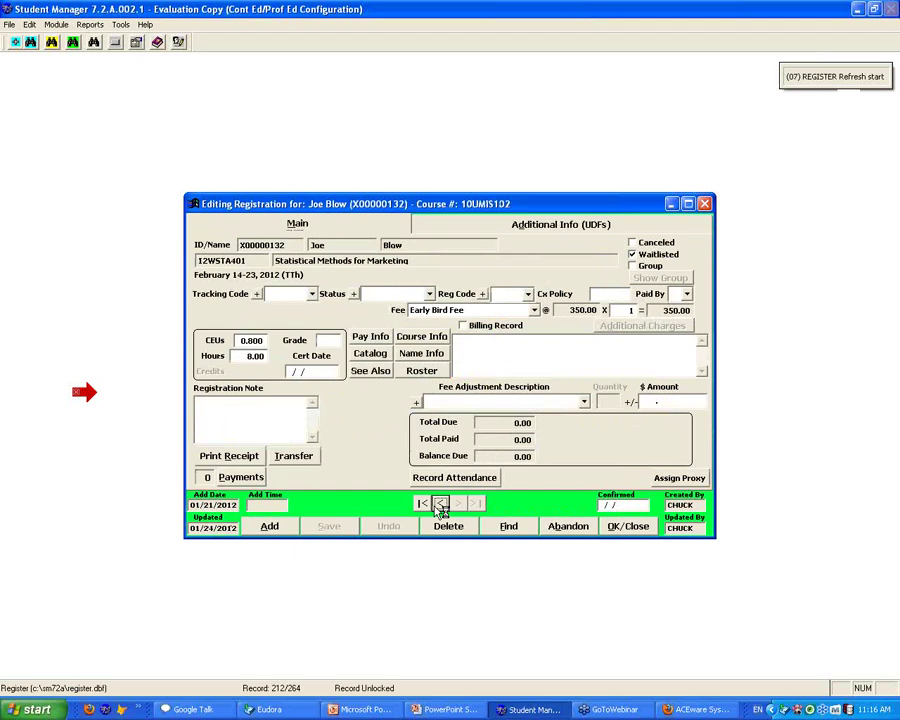
{"action": "left_click", "coordinate": [441, 504]}
{"action": "left_click", "coordinate": [458, 503]}
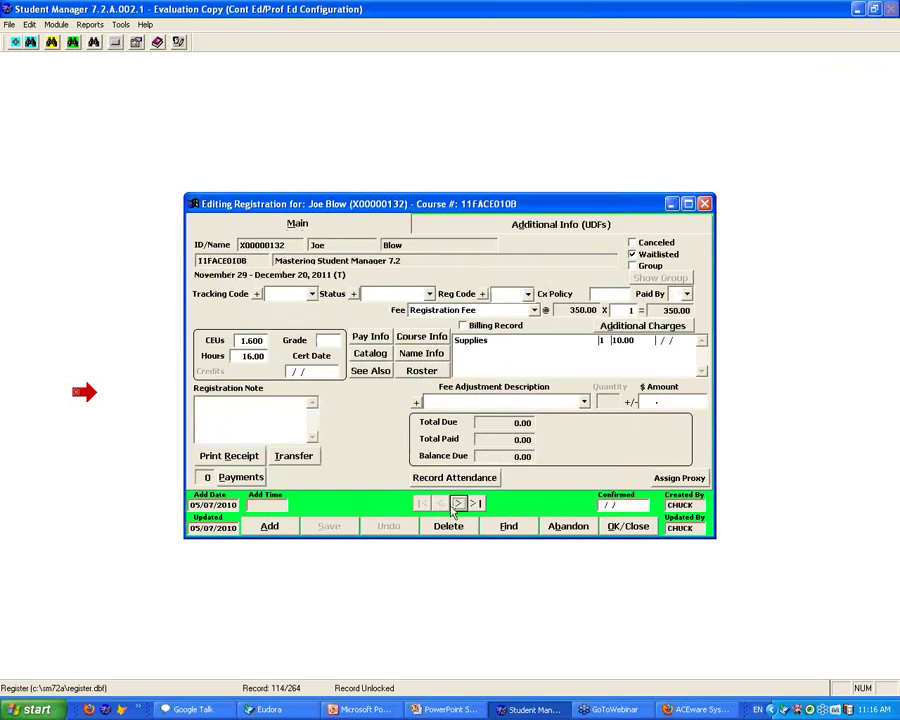
{"action": "left_click", "coordinate": [460, 504]}
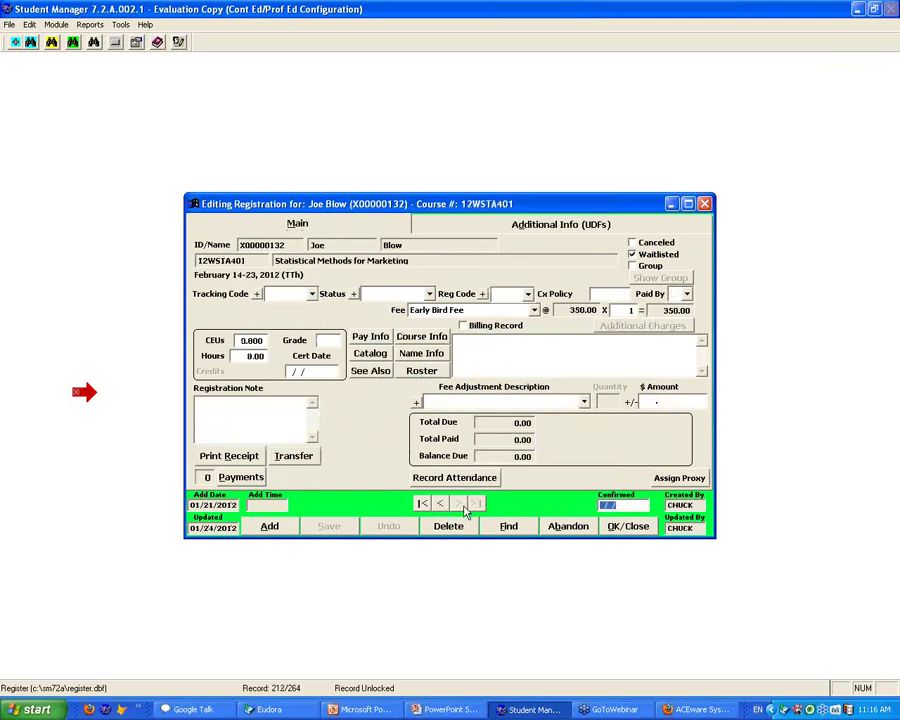
{"action": "left_click", "coordinate": [441, 503]}
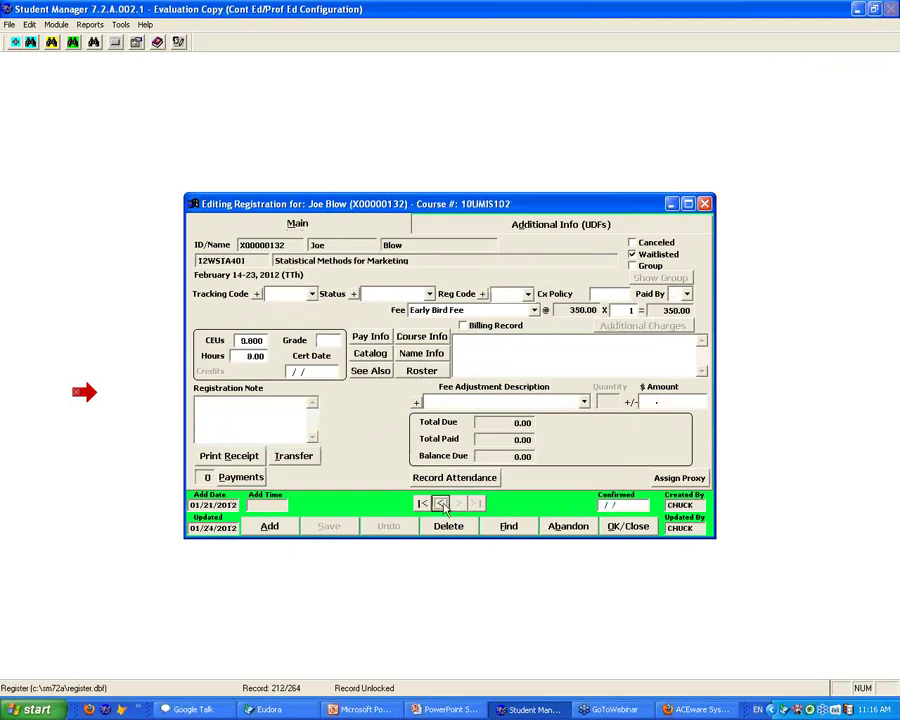
Step: Leave the existing payment's type unchanged and start a second 195.00 payment entry
{"action": "left_click", "coordinate": [247, 478]}
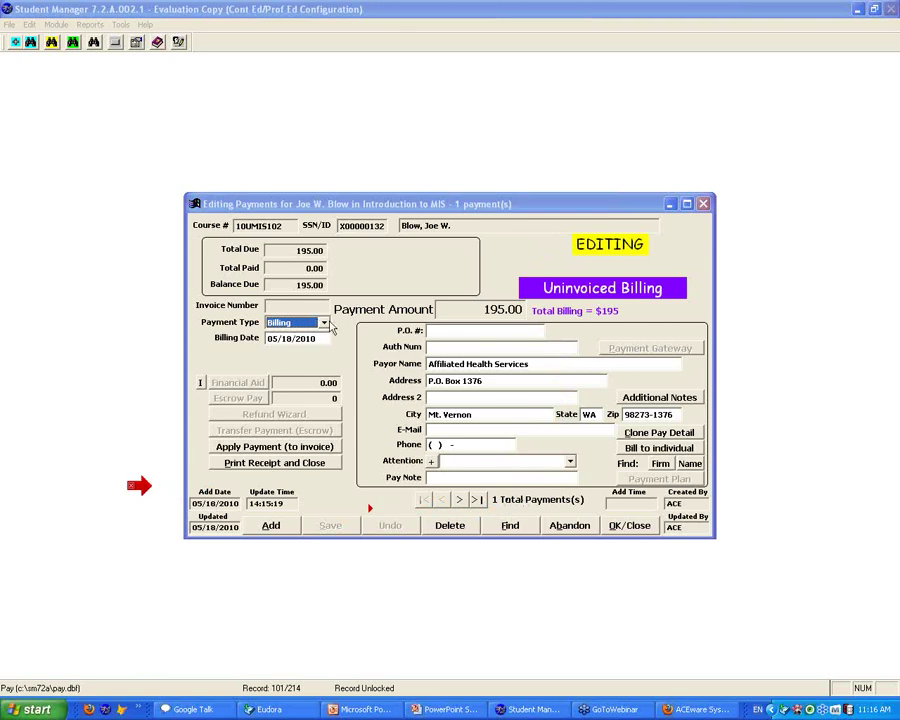
{"action": "left_click", "coordinate": [325, 323]}
{"action": "left_click", "coordinate": [291, 352]}
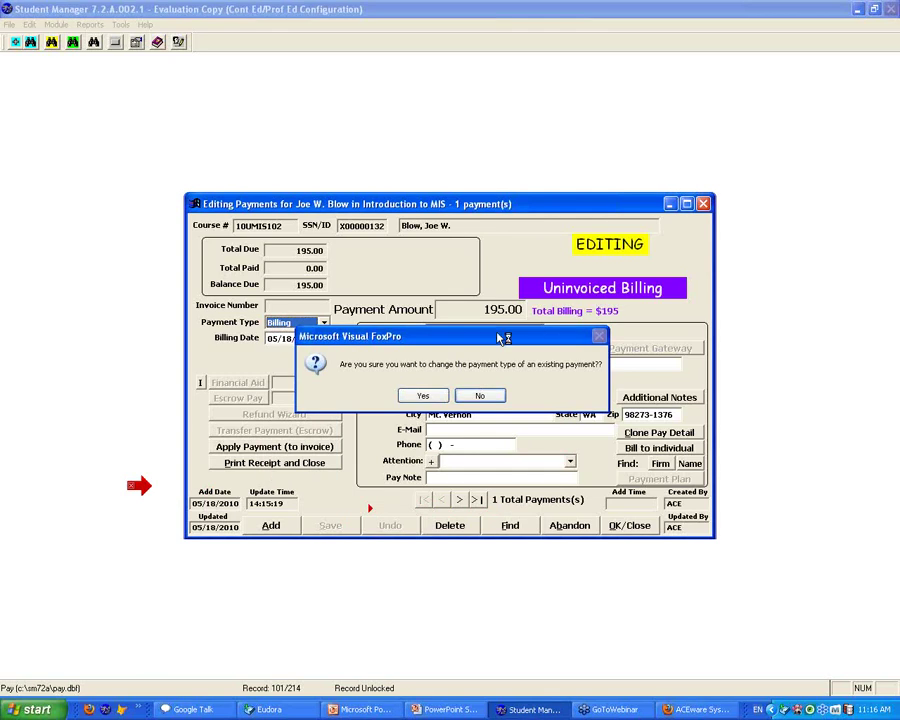
{"action": "left_click_drag", "start_coordinate": [501, 342], "coordinate": [555, 380]}
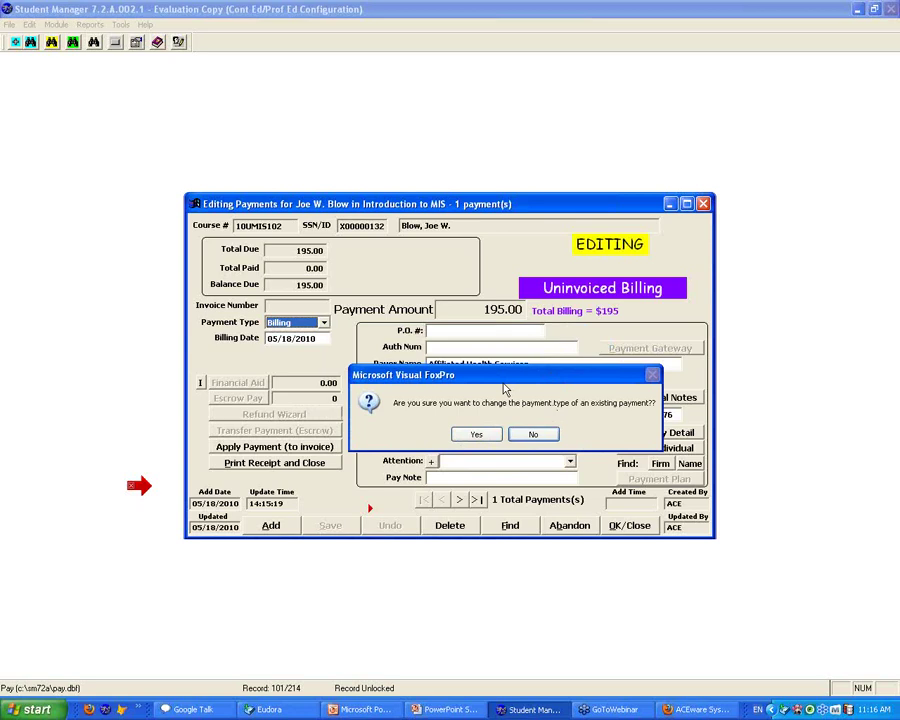
{"action": "left_click", "coordinate": [534, 436]}
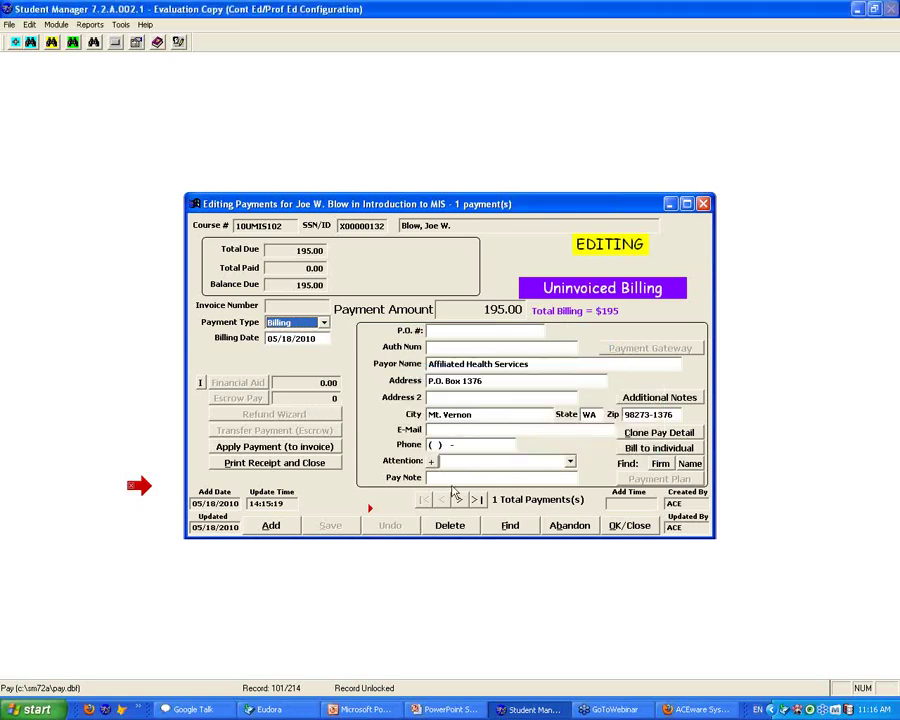
{"action": "left_click", "coordinate": [272, 526]}
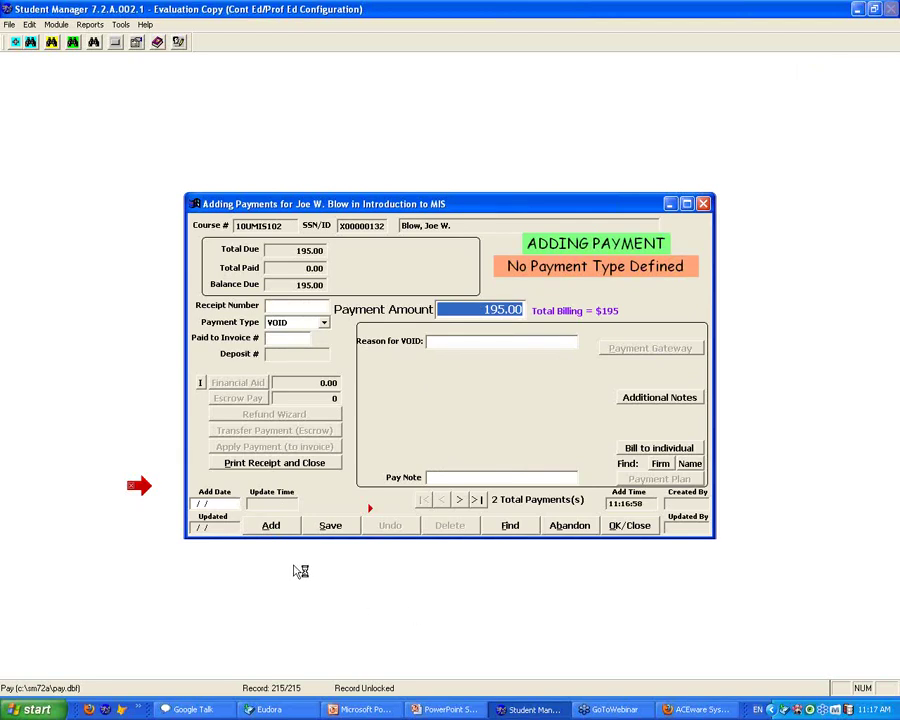
Step: Abandon the new payment and register the student in 12FACE999 Chuck's Webinar Class, 295.00 due
{"action": "left_click", "coordinate": [584, 531]}
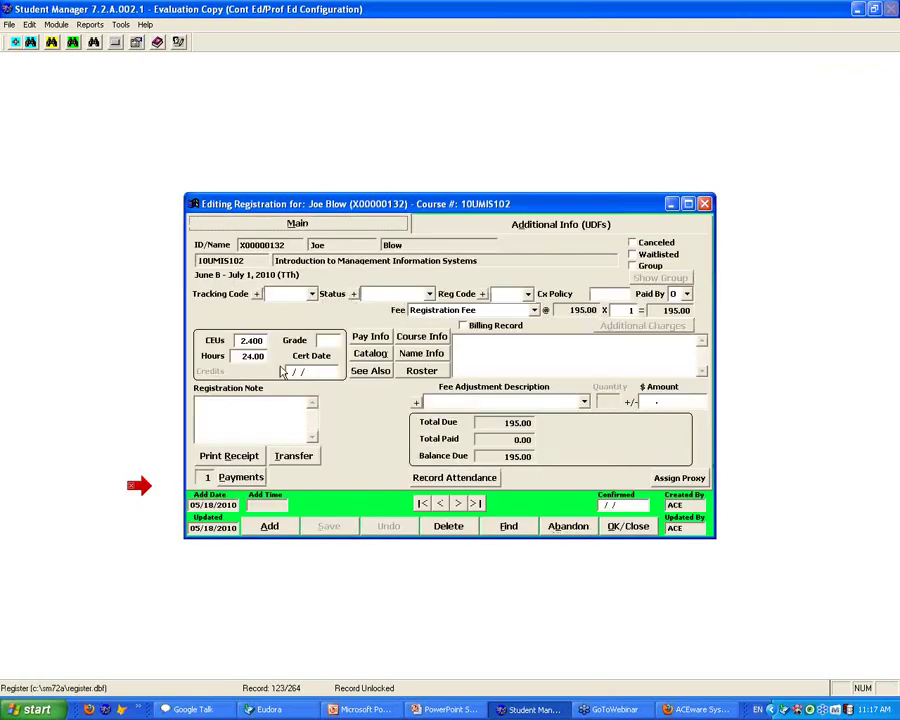
{"action": "left_click", "coordinate": [283, 528]}
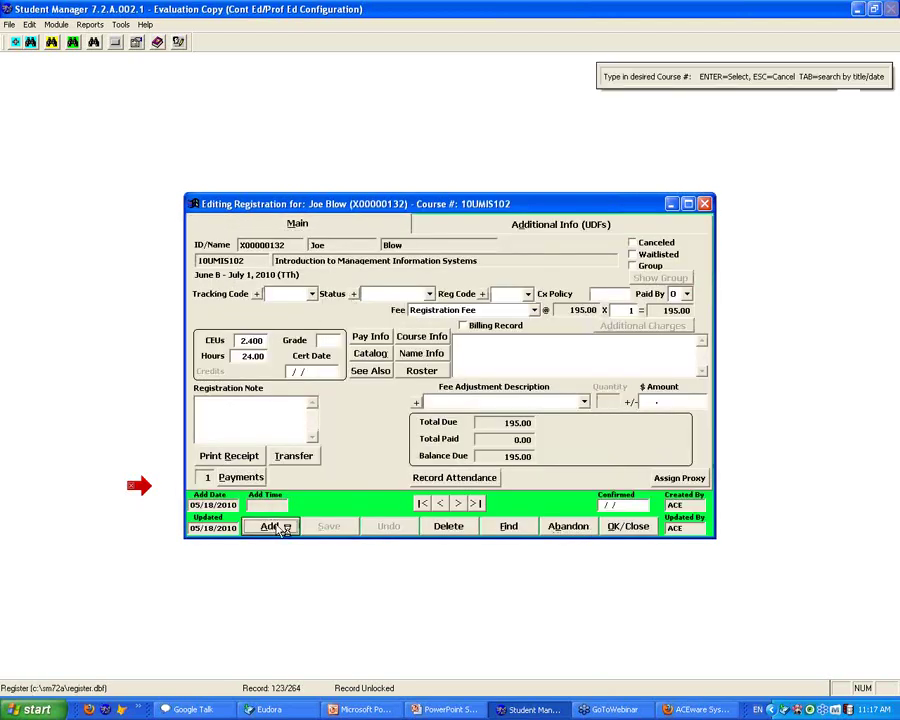
{"action": "key", "text": "Tab"}
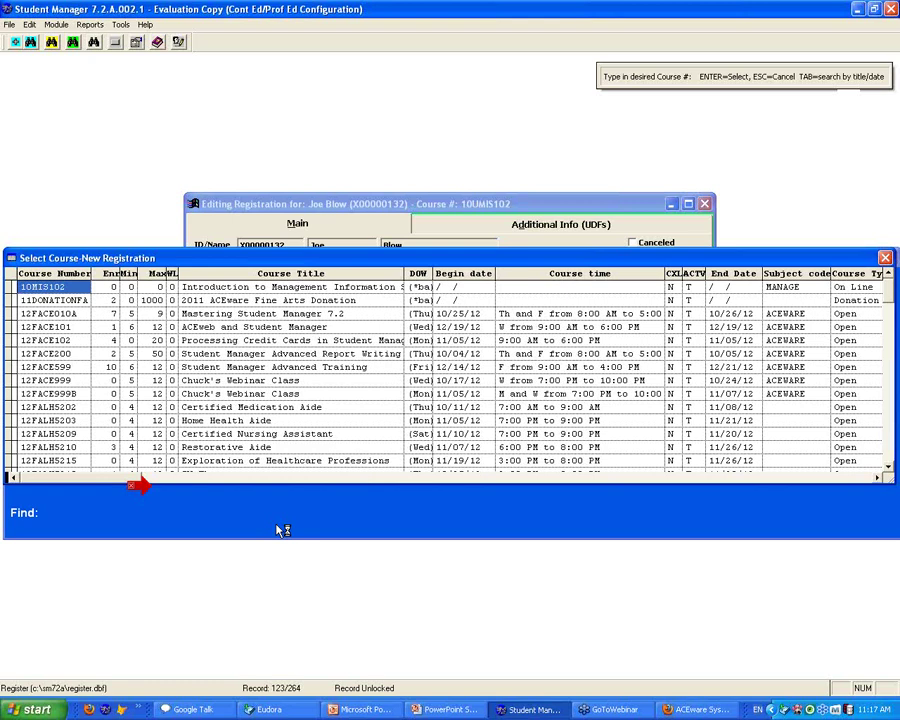
{"action": "type", "text": "12"}
{"action": "key", "text": "Down"}
{"action": "key", "text": "Down"}
{"action": "key", "text": "Down"}
{"action": "key", "text": "Down"}
{"action": "key", "text": "Down"}
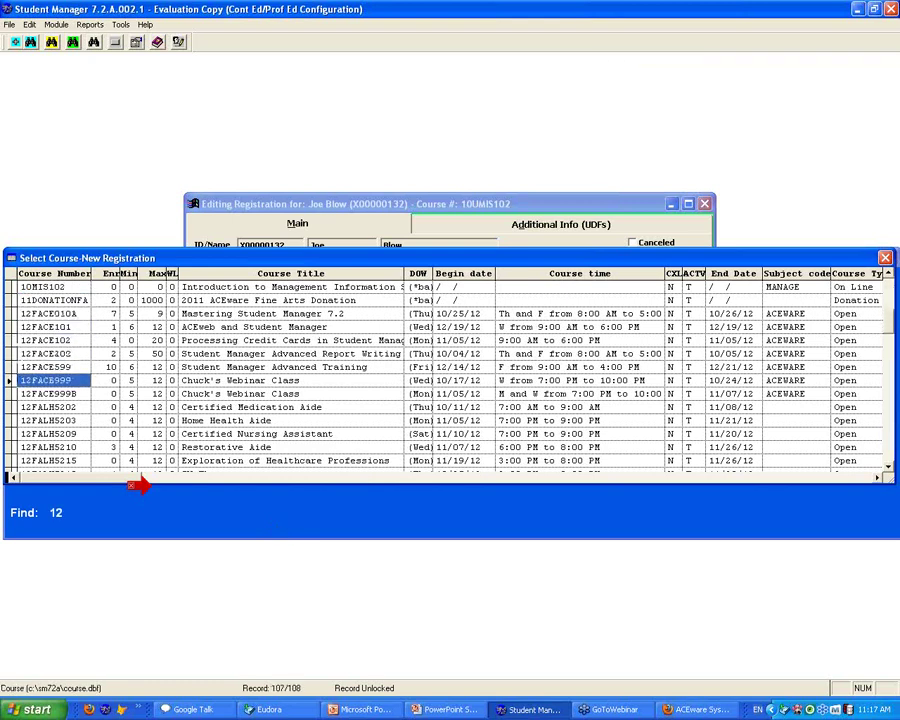
{"action": "key", "text": "Return"}
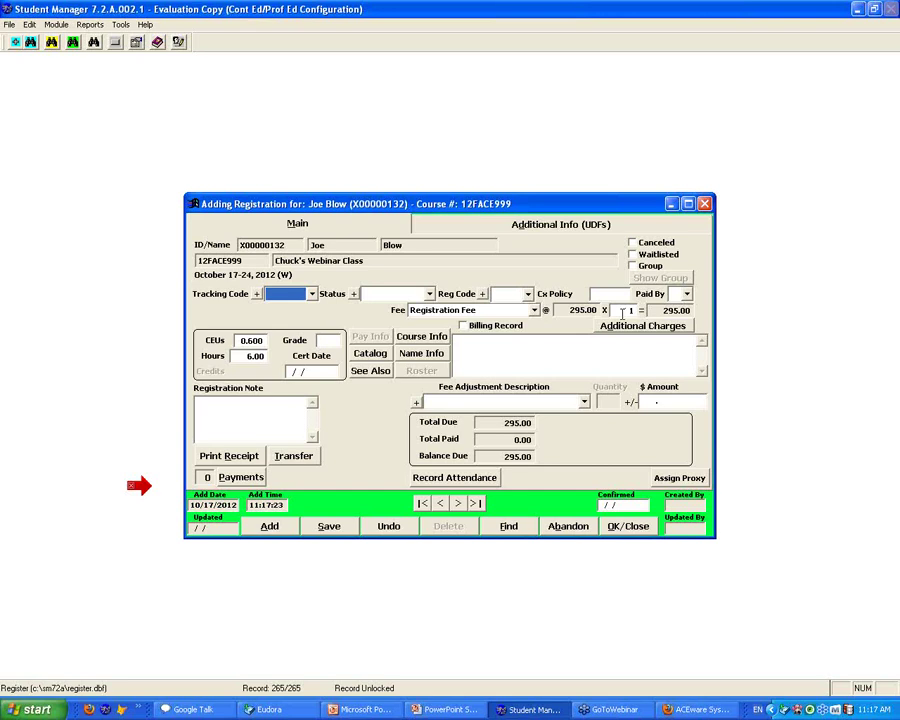
Step: Set the webinar registration quantity to 3, making 885.00 due
{"action": "left_click", "coordinate": [622, 310]}
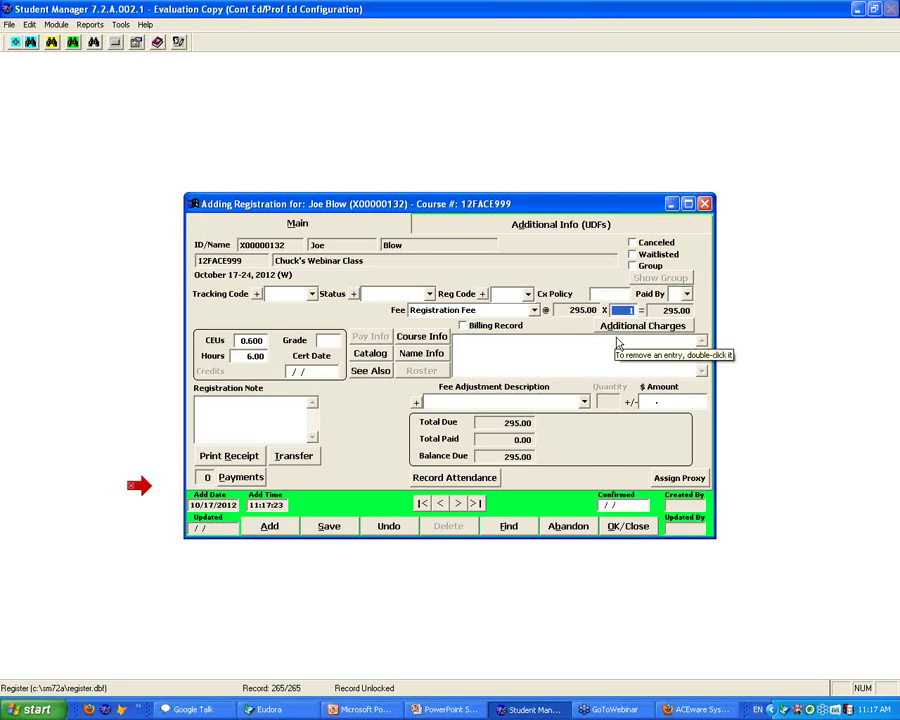
{"action": "type", "text": "3"}
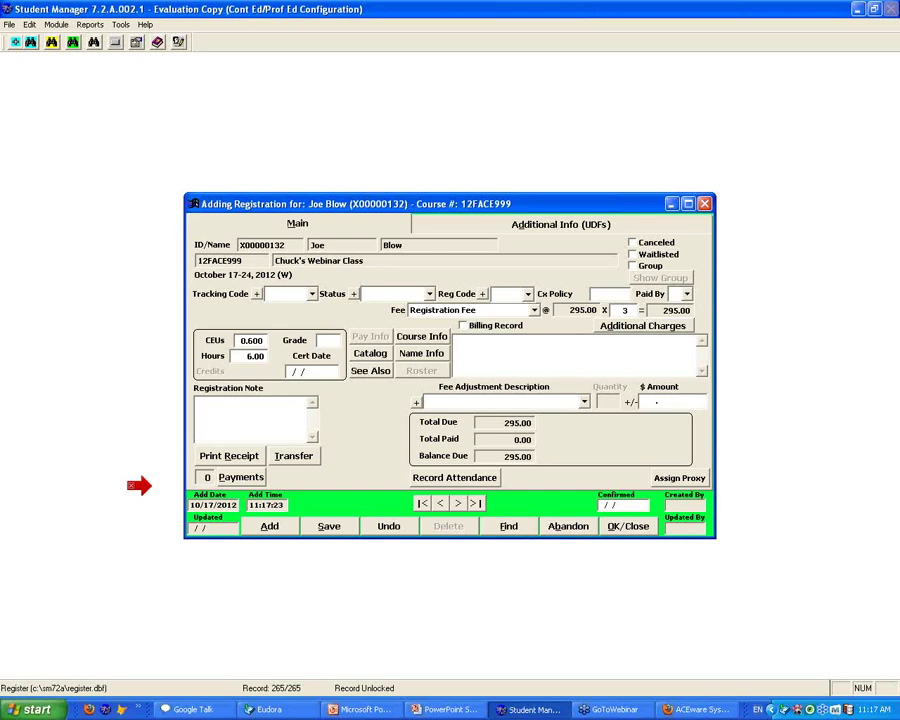
{"action": "key", "text": "Tab"}
Step: Briefly show the ACEware website in Firefox, then return to the PowerPoint slide show
{"action": "left_click", "coordinate": [698, 710]}
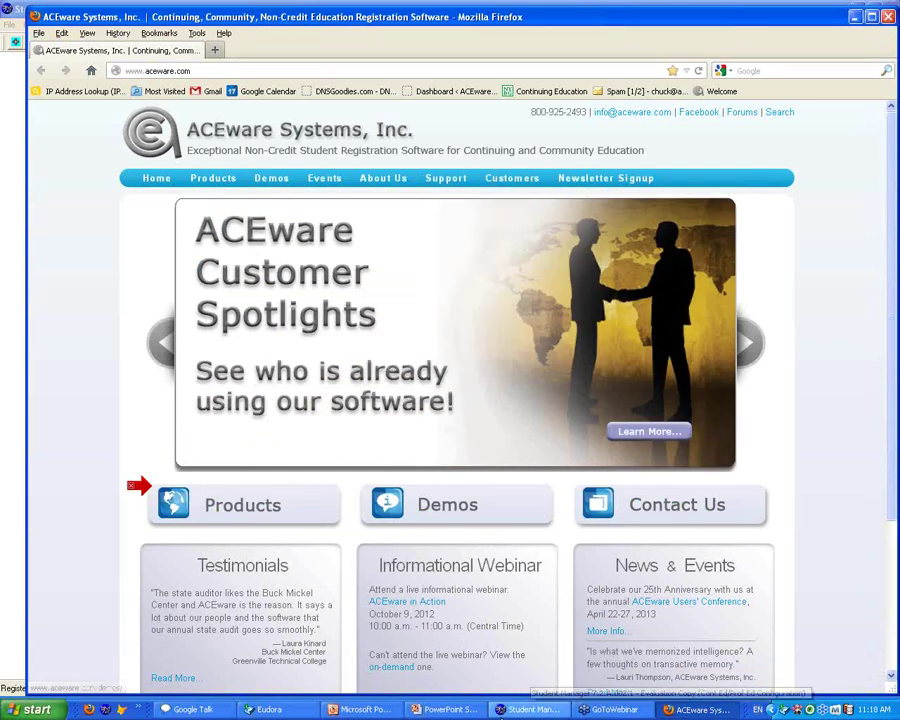
{"action": "left_click", "coordinate": [514, 712]}
{"action": "left_click", "coordinate": [452, 712]}
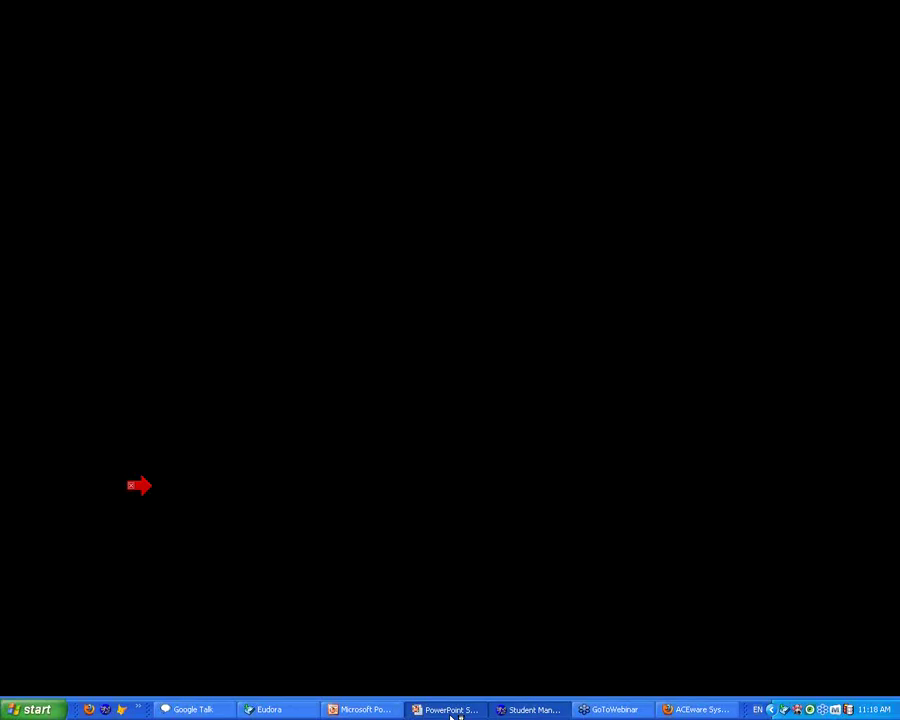
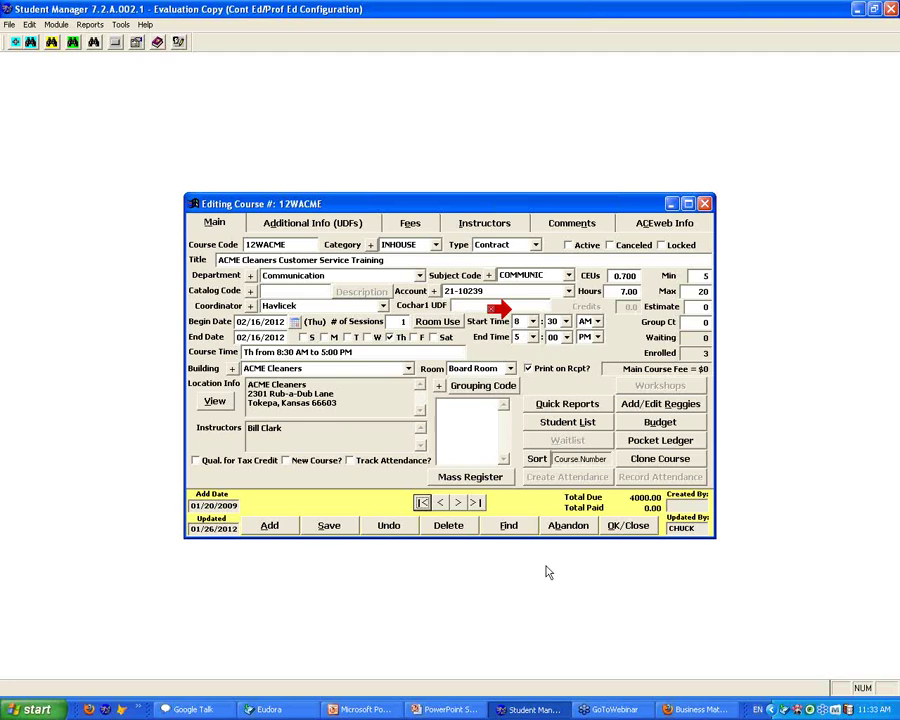
Step: Find and open course 11FACE010B, dismiss the warning, and show its two-registrant waitlist
{"action": "left_click", "coordinate": [507, 530]}
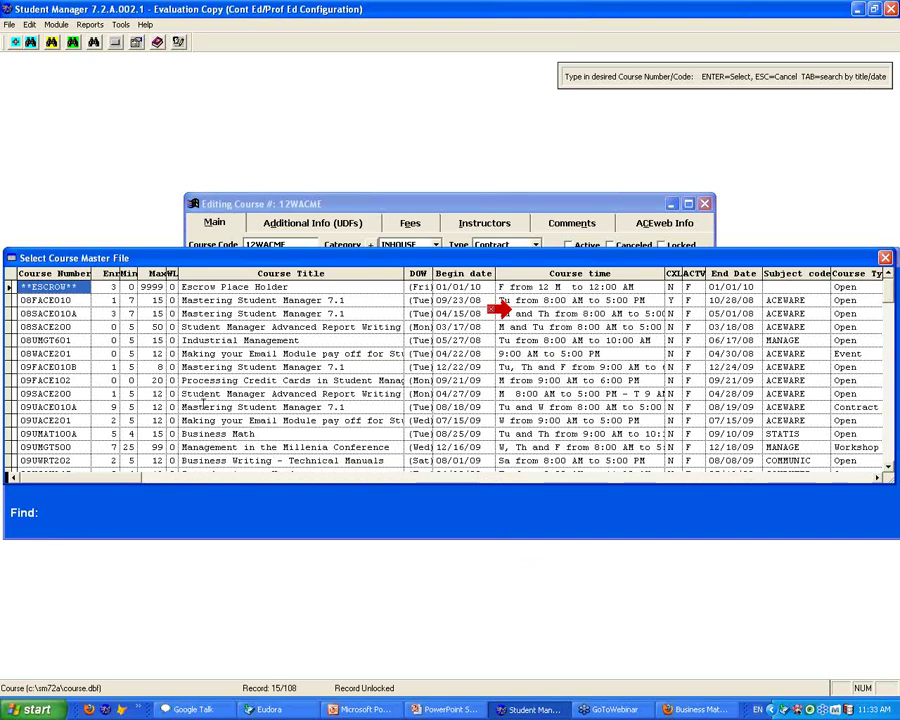
{"action": "scroll", "coordinate": [205, 403], "scroll_direction": "down", "scroll_amount": 12}
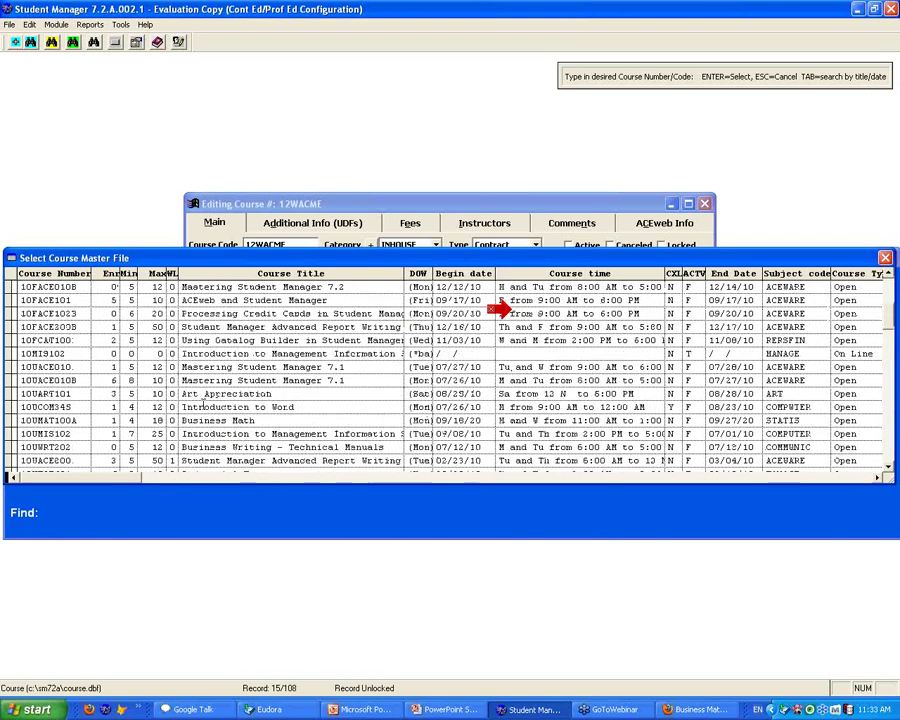
{"action": "scroll", "coordinate": [205, 403], "scroll_direction": "down", "scroll_amount": 1}
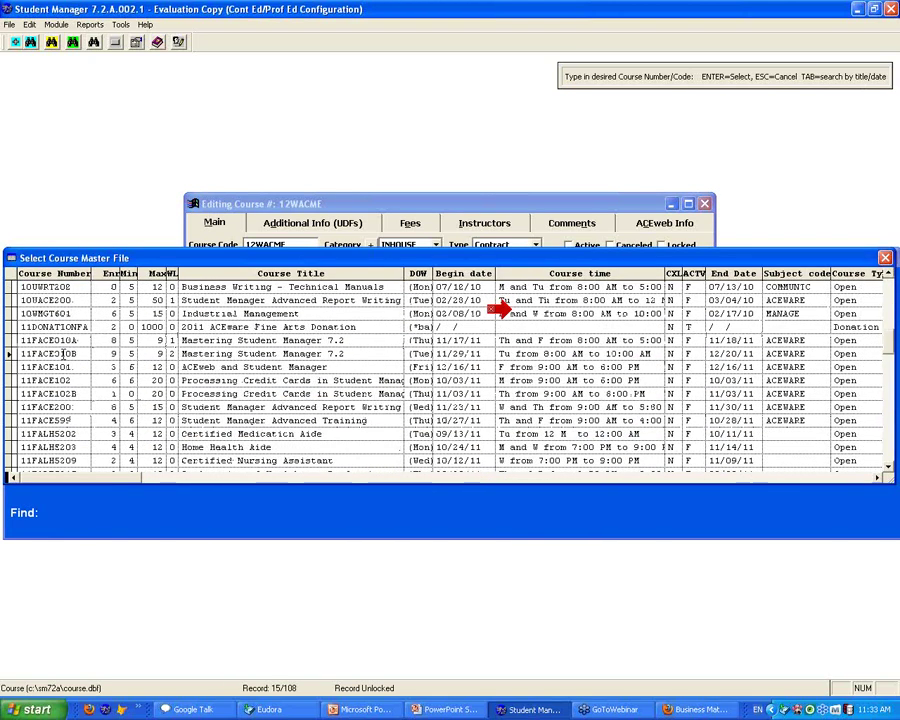
{"action": "left_click", "coordinate": [68, 353]}
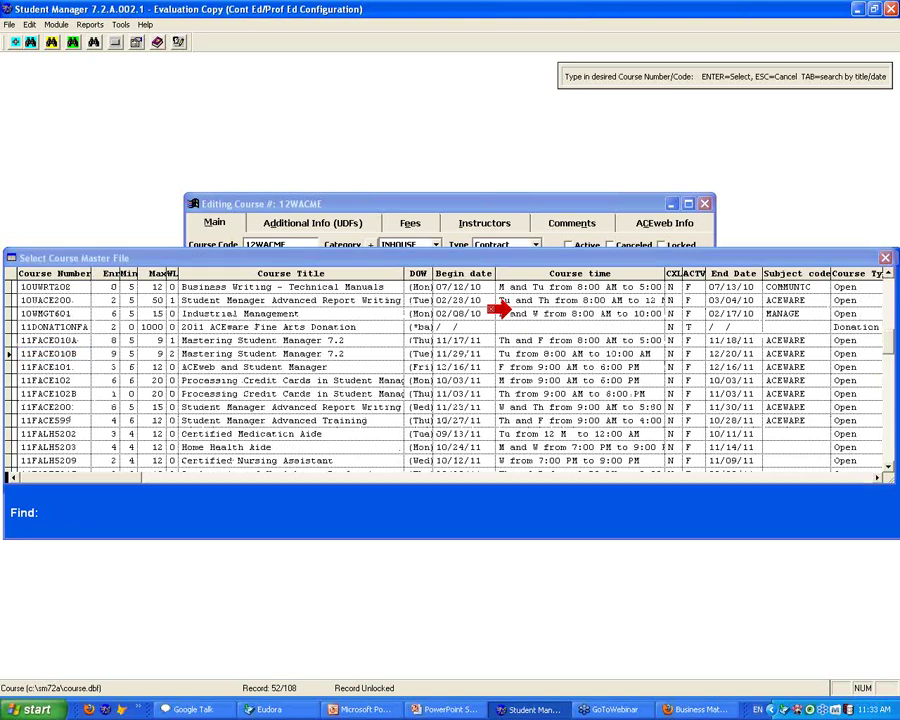
{"action": "double_click", "coordinate": [66, 353]}
{"action": "left_click", "coordinate": [433, 419]}
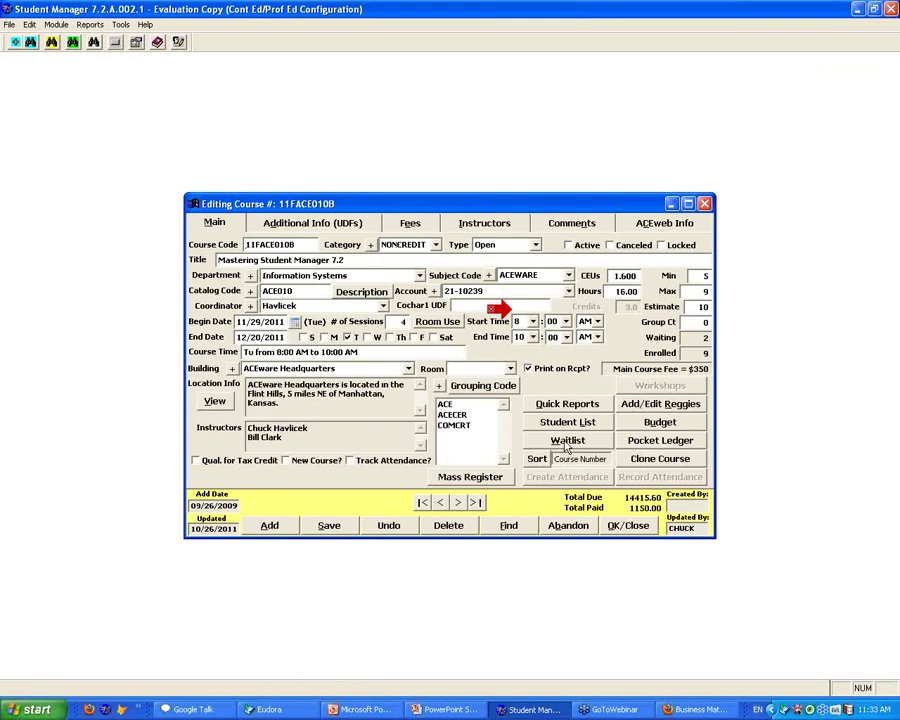
{"action": "left_click", "coordinate": [567, 441]}
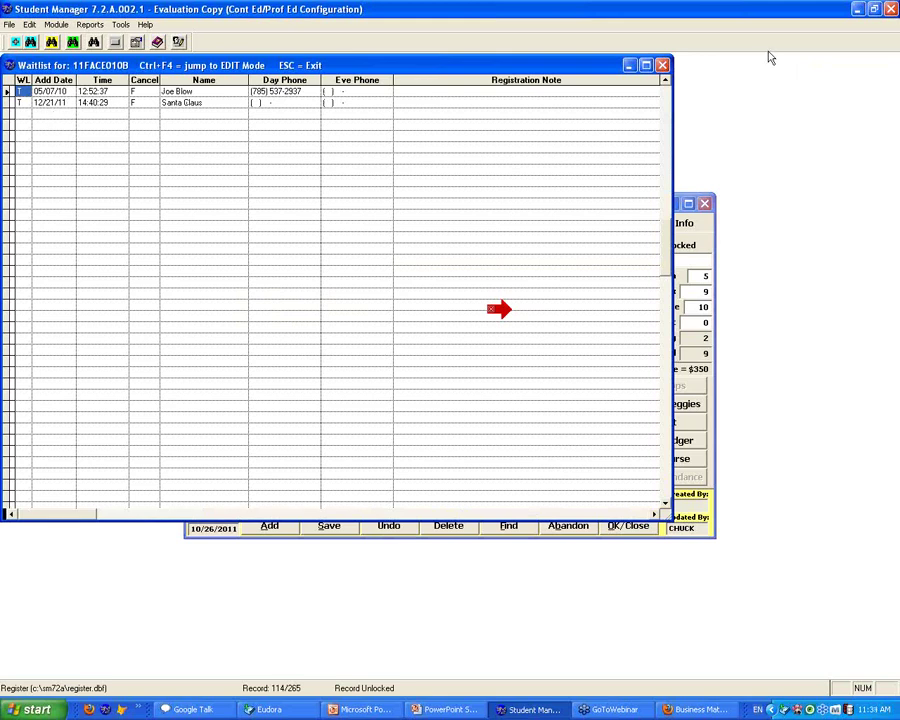
Step: Close the Waitlist window for course 11FACE010B
{"action": "left_click", "coordinate": [662, 66]}
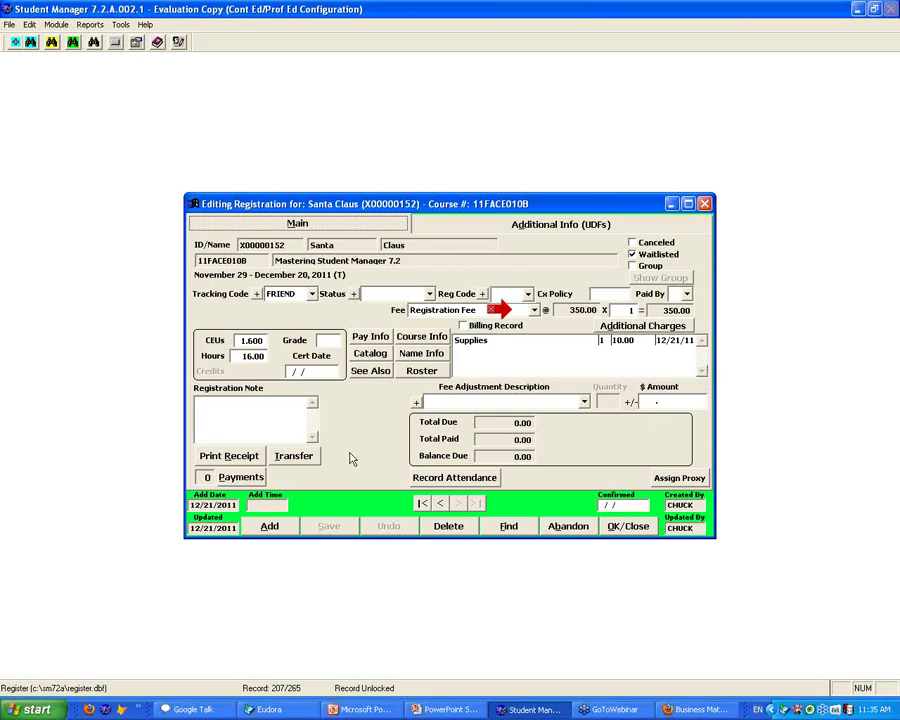
Step: Save a 300.00 Cash payment on the waitlisted registration, leaving -300.00 balance due
{"action": "left_click", "coordinate": [256, 482]}
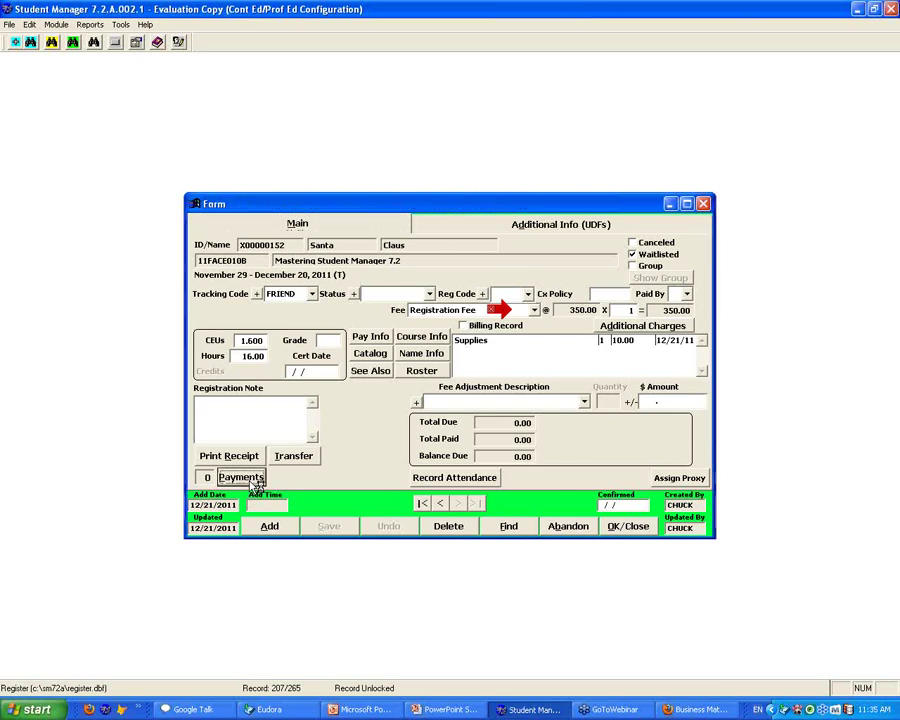
{"action": "left_click", "coordinate": [323, 323]}
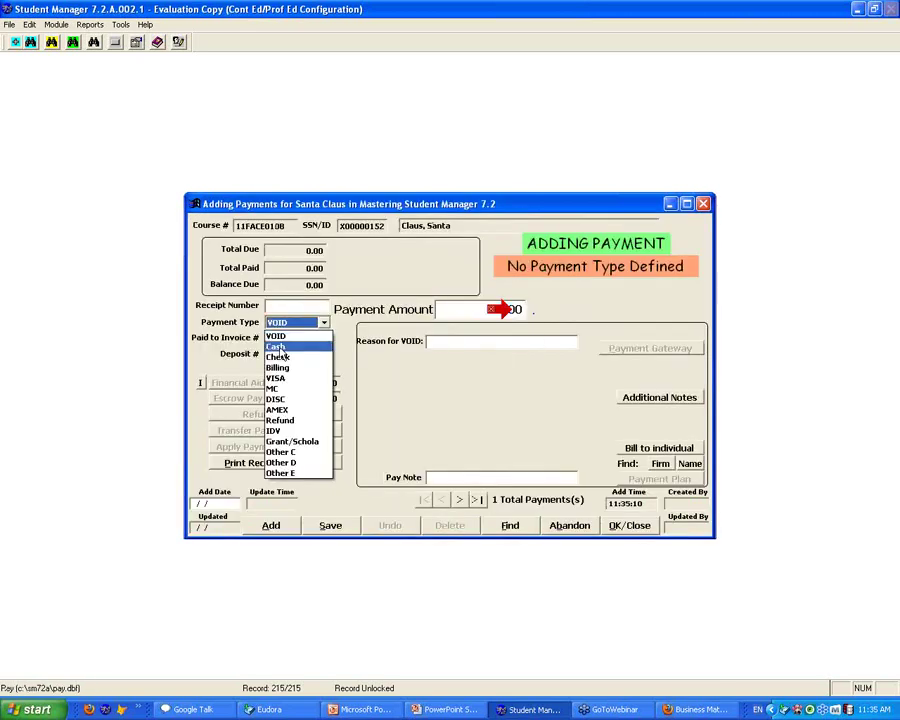
{"action": "key", "text": "Escape"}
{"action": "key", "text": "c"}
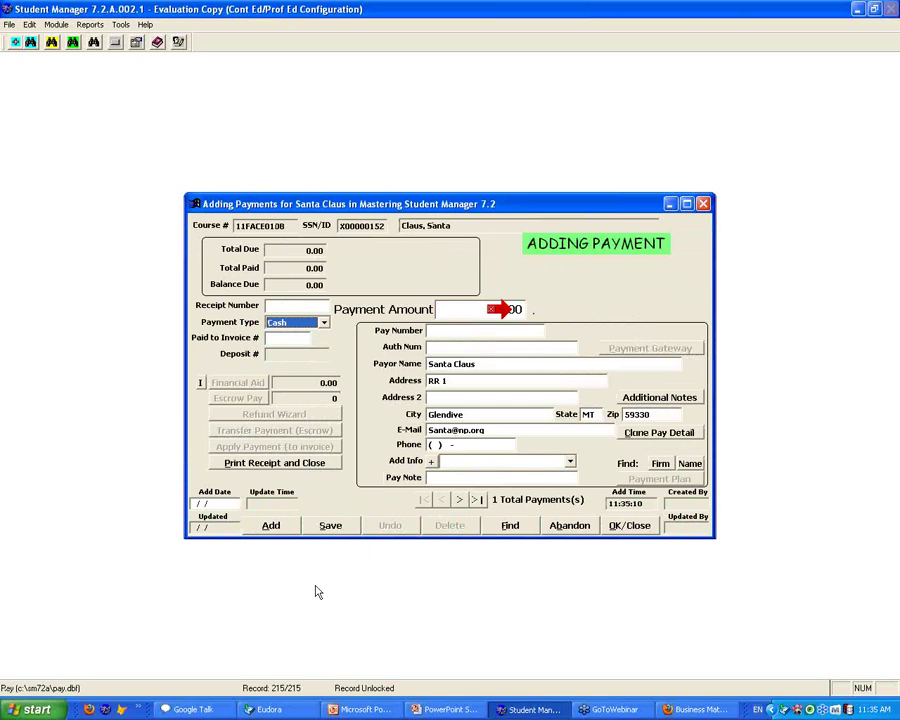
{"action": "left_click", "coordinate": [346, 528]}
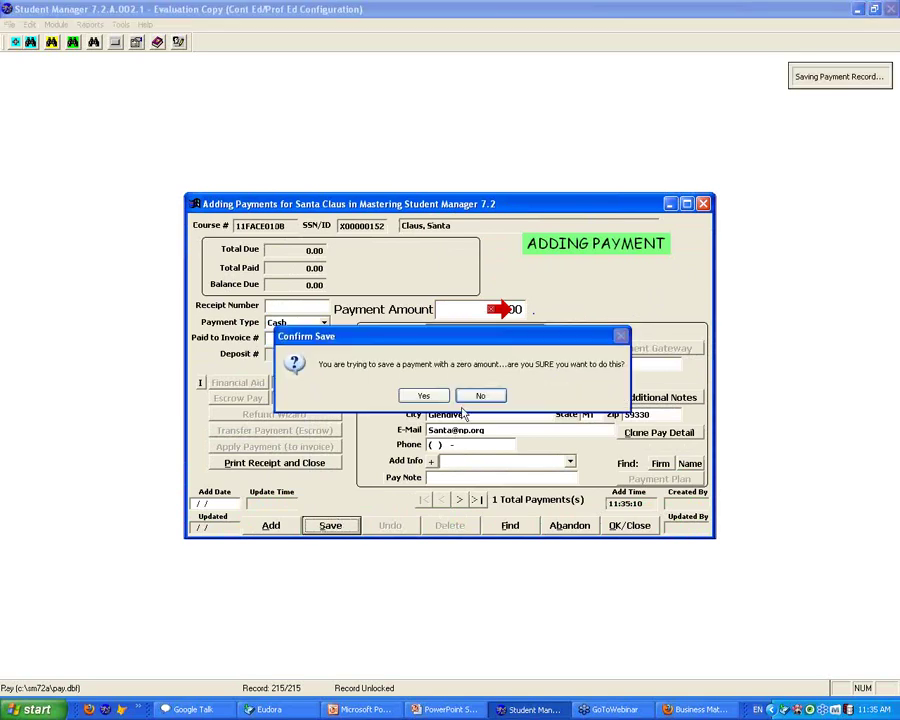
{"action": "left_click", "coordinate": [480, 396]}
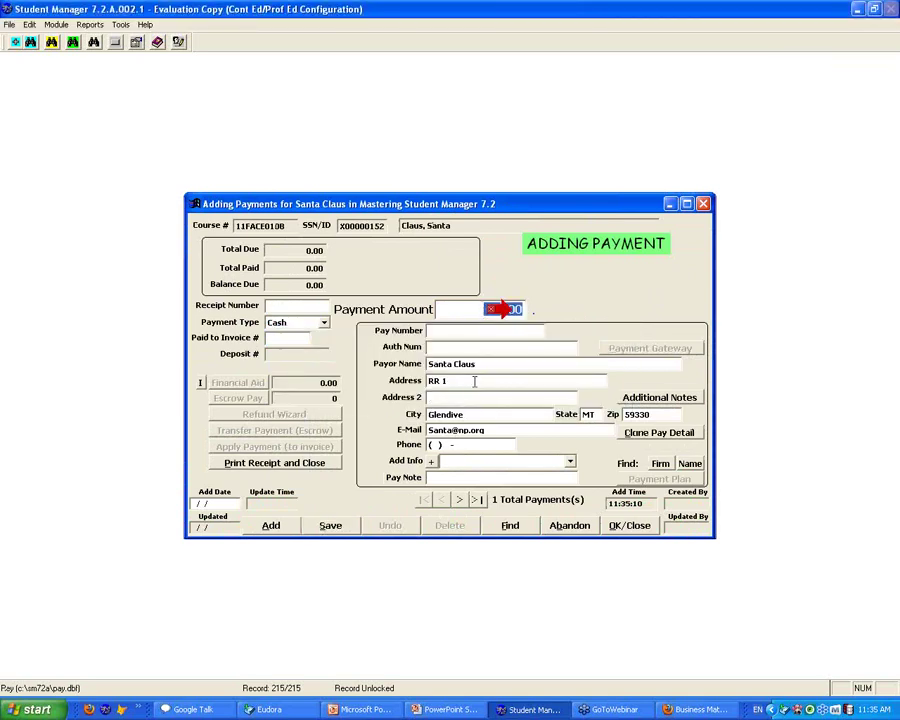
{"action": "type", "text": "30"}
{"action": "key", "text": "Tab"}
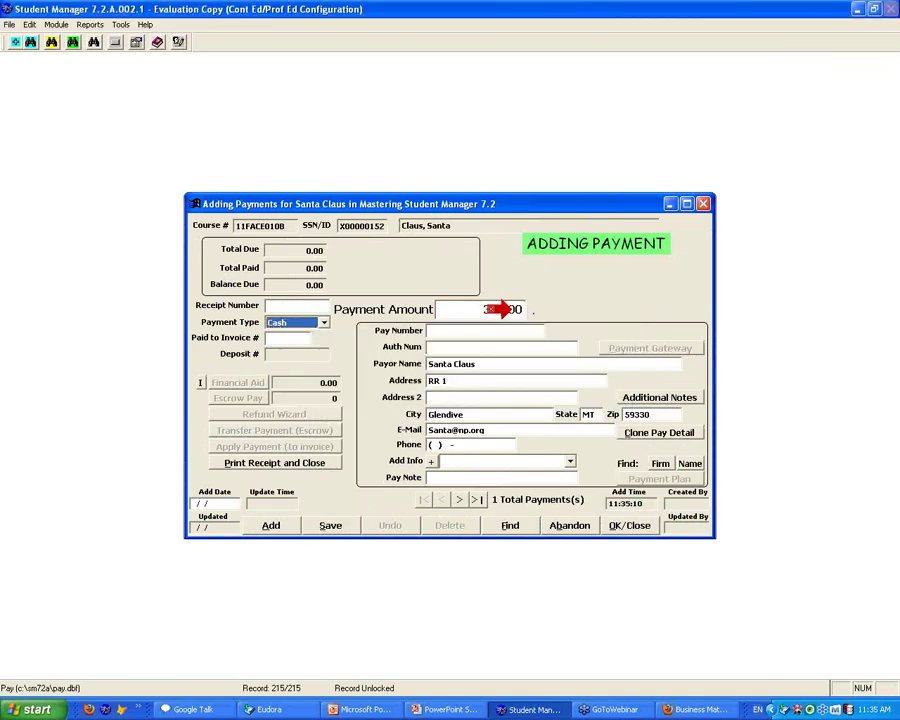
{"action": "left_click", "coordinate": [330, 527]}
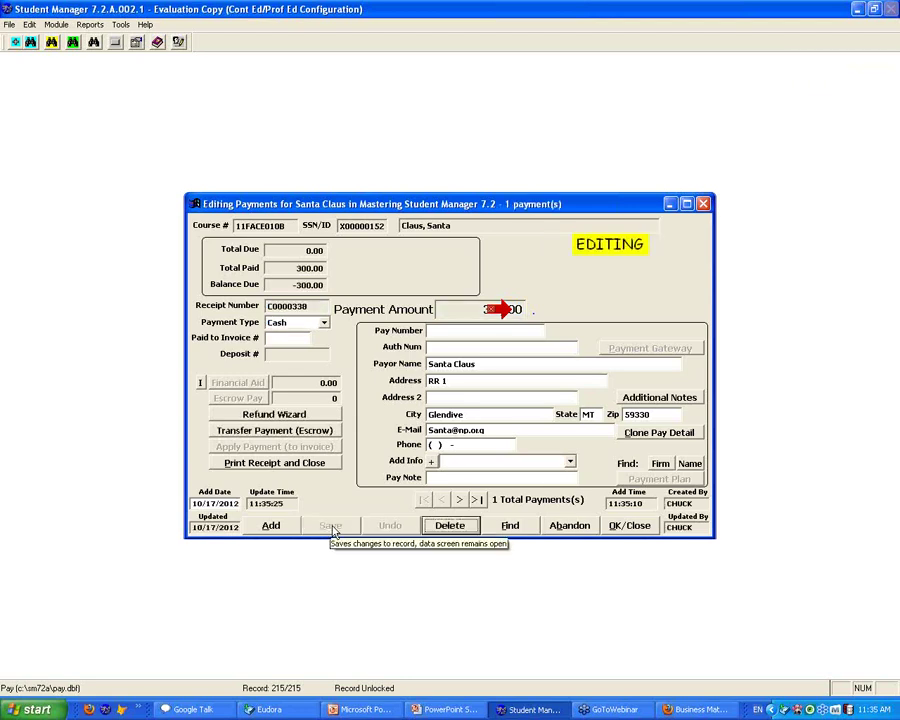
{"action": "left_click", "coordinate": [634, 532]}
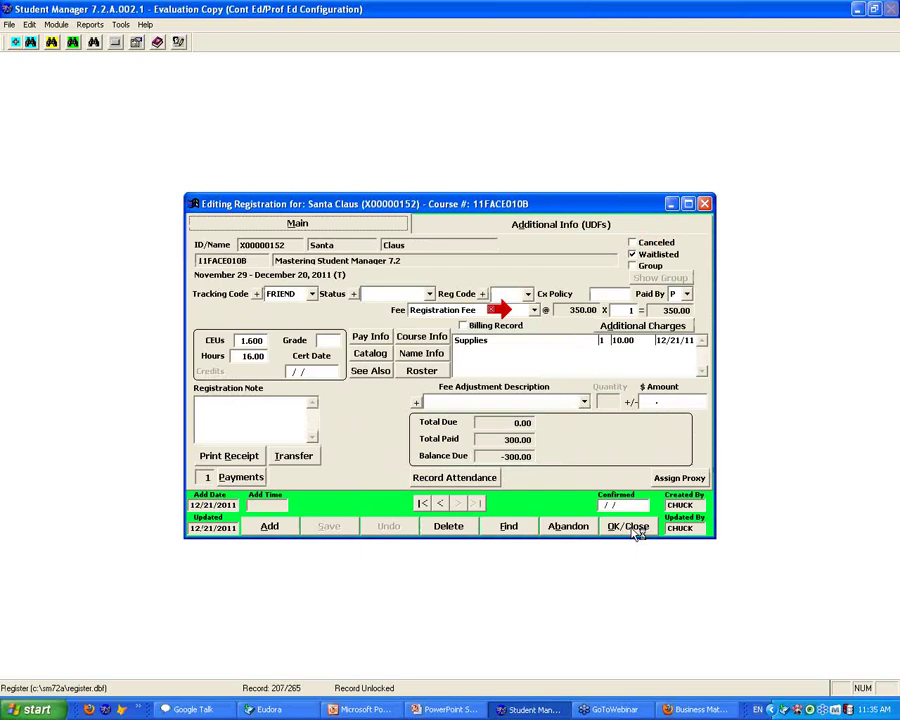
Step: Close the registration record and the 11FACE010B course record
{"action": "left_click", "coordinate": [632, 533]}
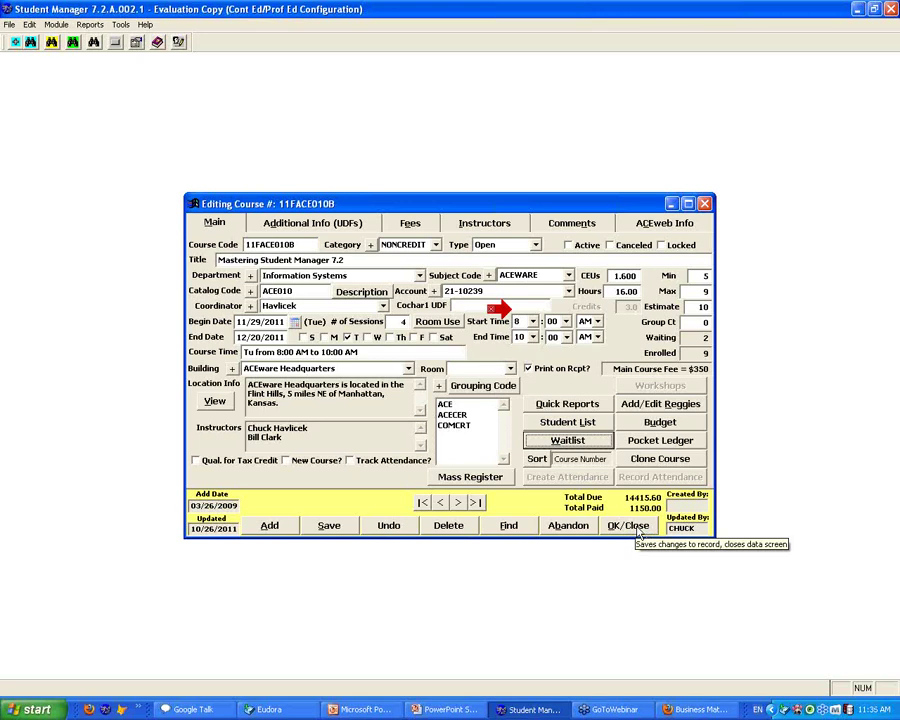
{"action": "left_click", "coordinate": [638, 532]}
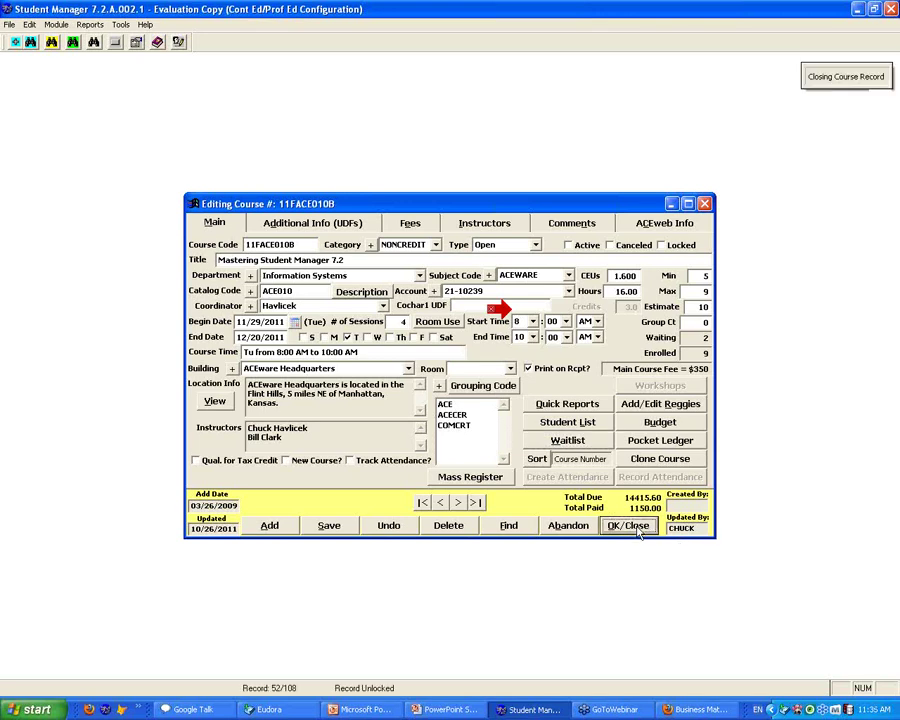
{"action": "left_click", "coordinate": [134, 43]}
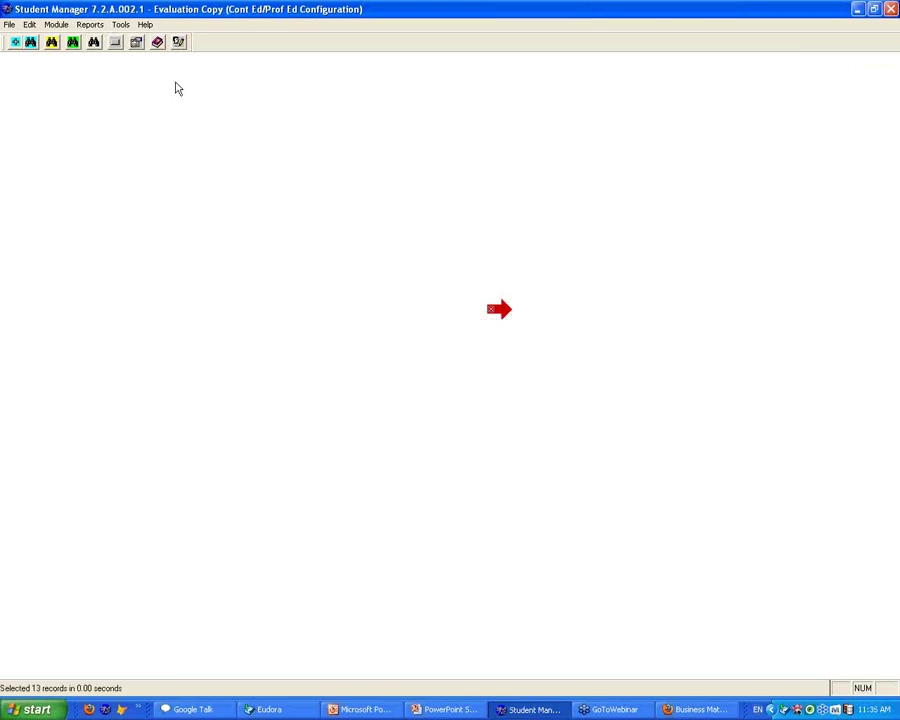
Step: Turn off Reg Status validation in Register preferences, then open a course 11FACE010A registration
{"action": "left_click", "coordinate": [376, 223]}
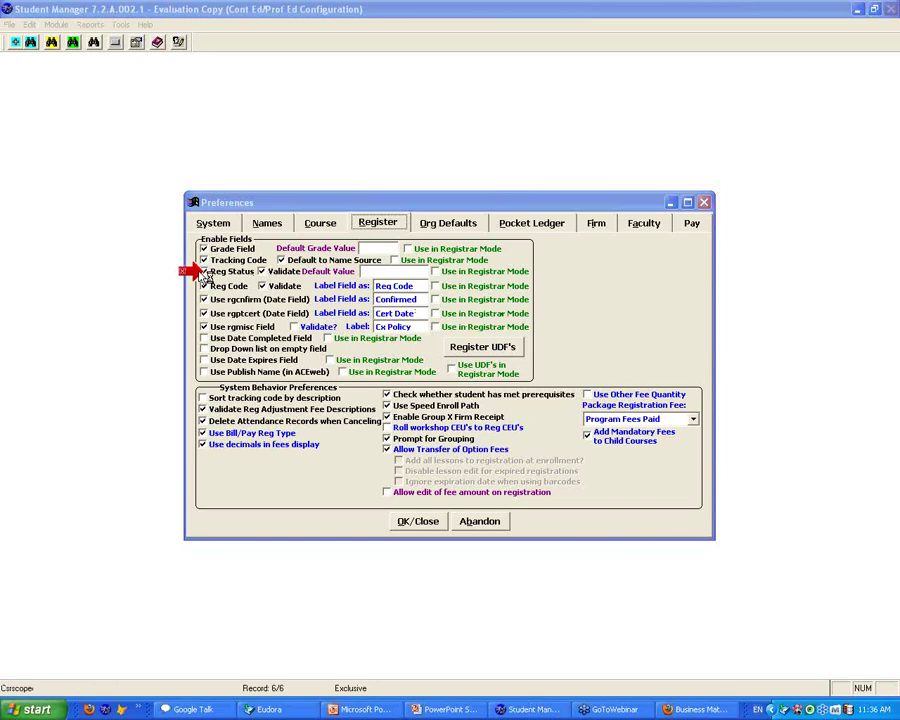
{"action": "left_click", "coordinate": [264, 272]}
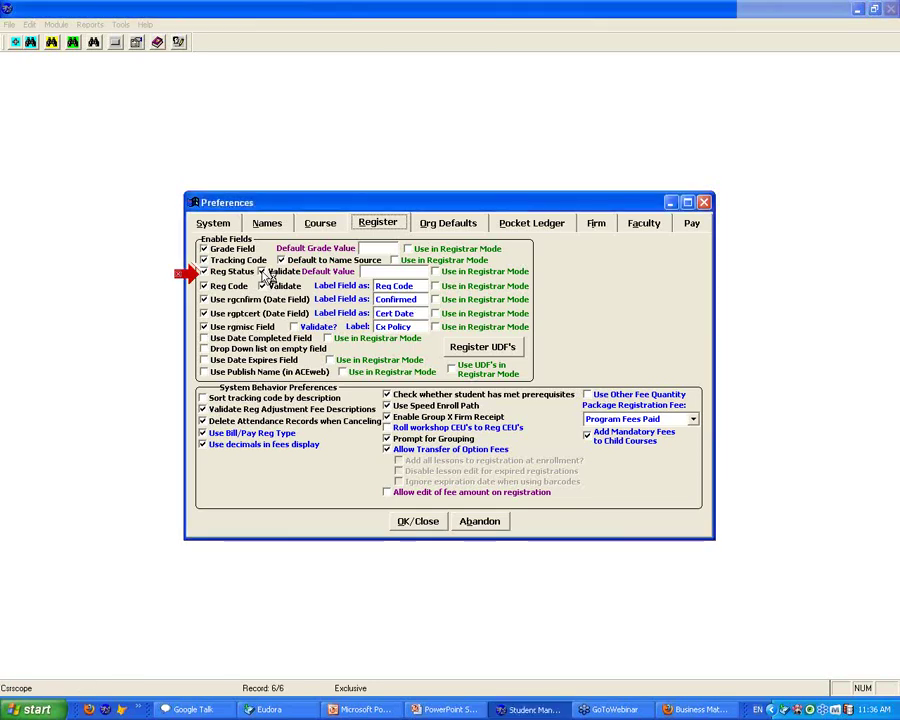
{"action": "left_click", "coordinate": [420, 522]}
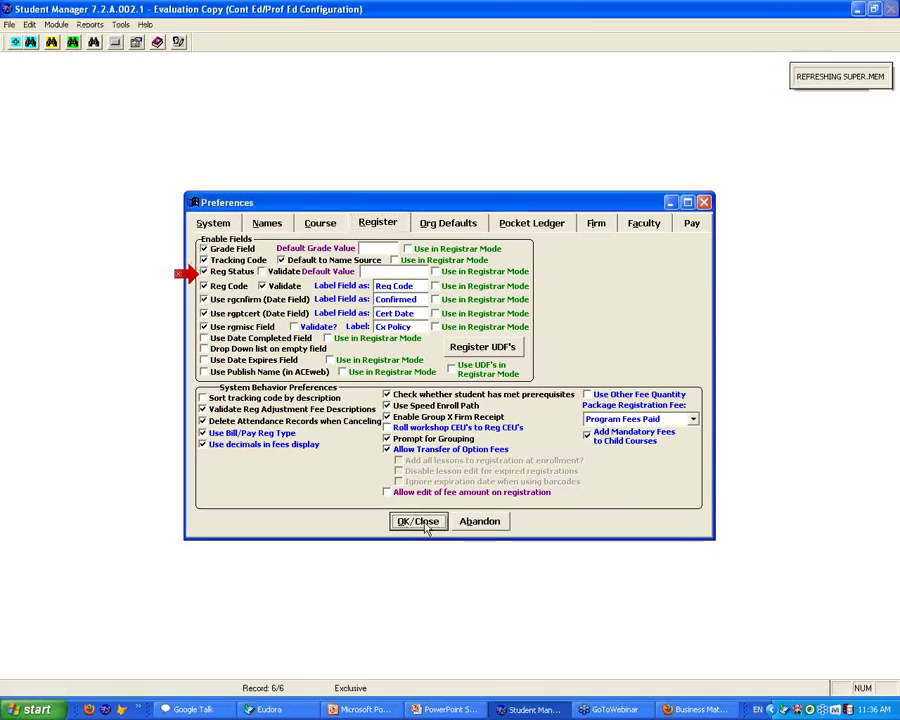
{"action": "left_click", "coordinate": [74, 45]}
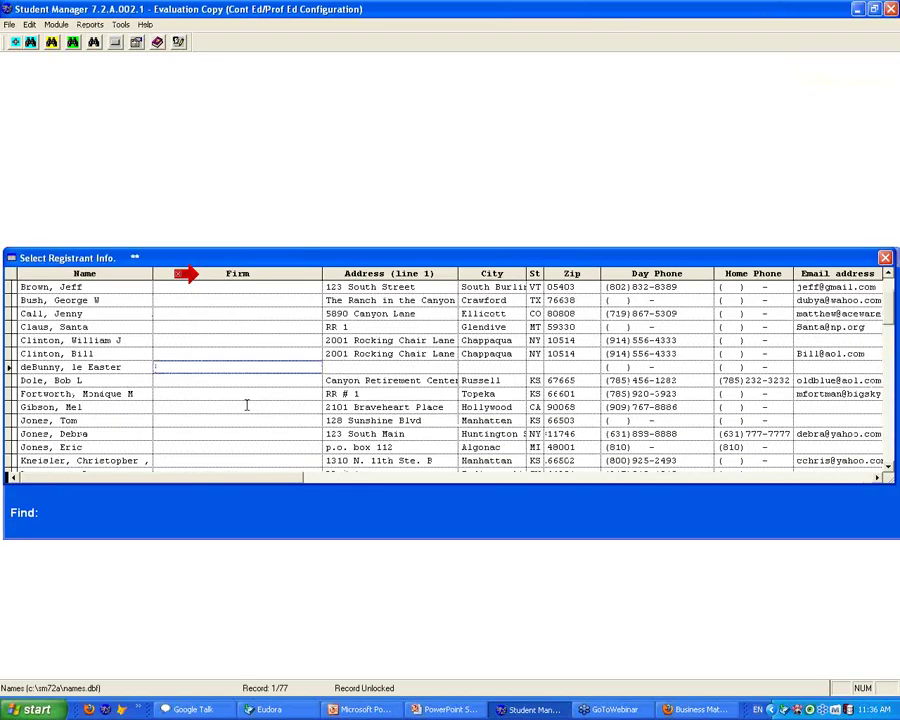
{"action": "double_click", "coordinate": [254, 411]}
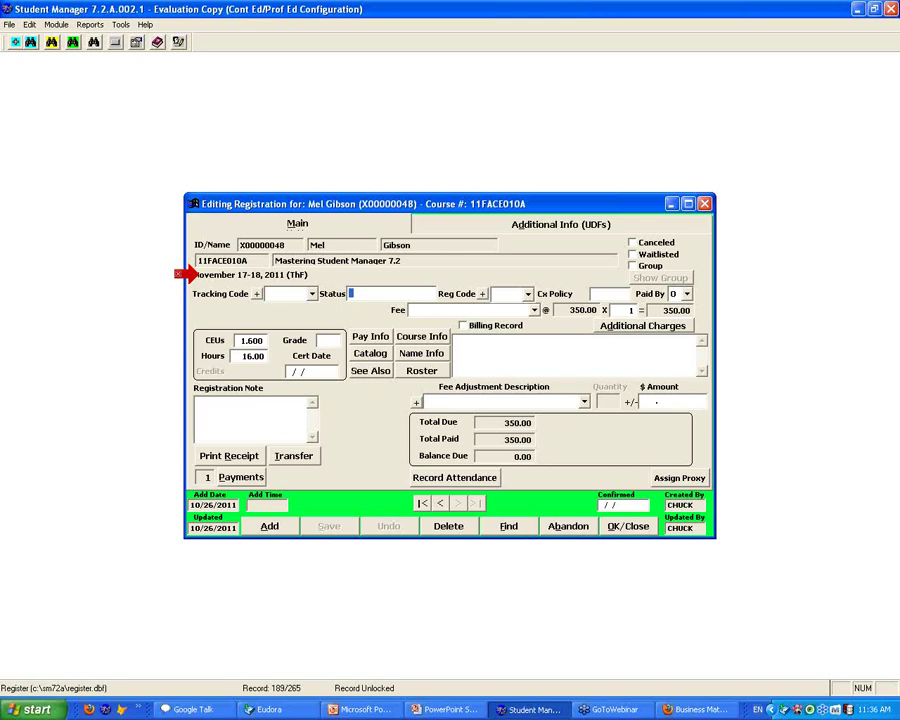
Step: Enter 'a nice guy' as the registration Status, then advance the slideshow to its closing slide
{"action": "type", "text": "a nice guy"}
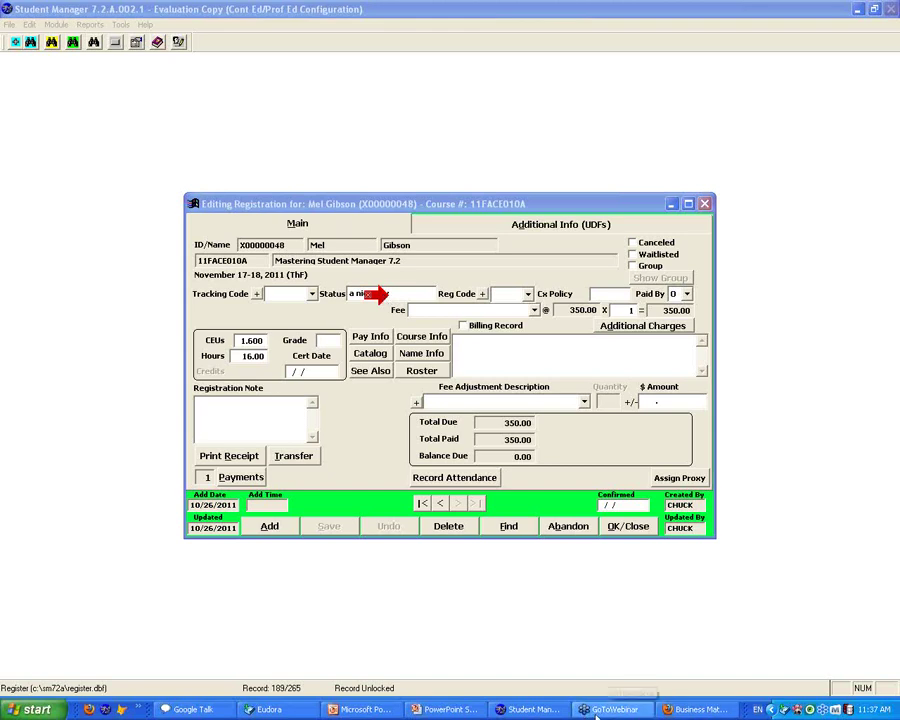
{"action": "left_click", "coordinate": [447, 712]}
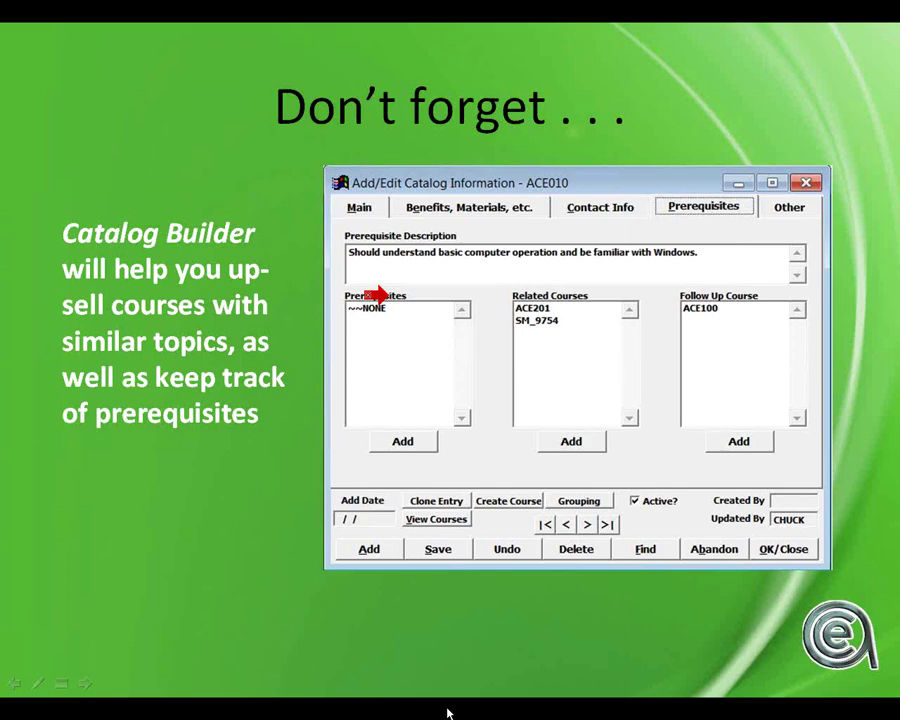
{"action": "left_click", "coordinate": [86, 683]}
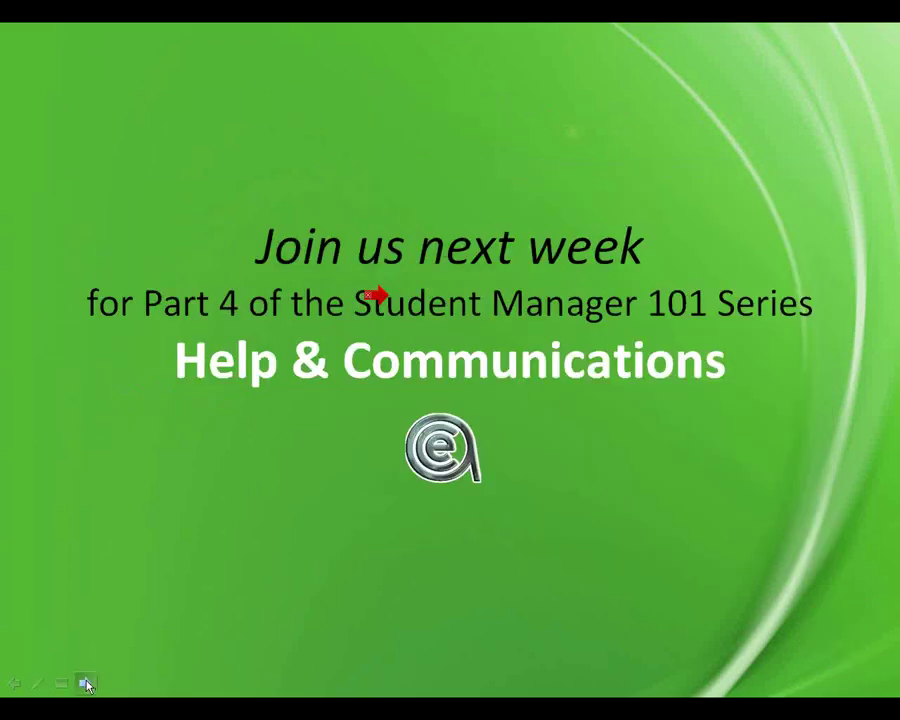